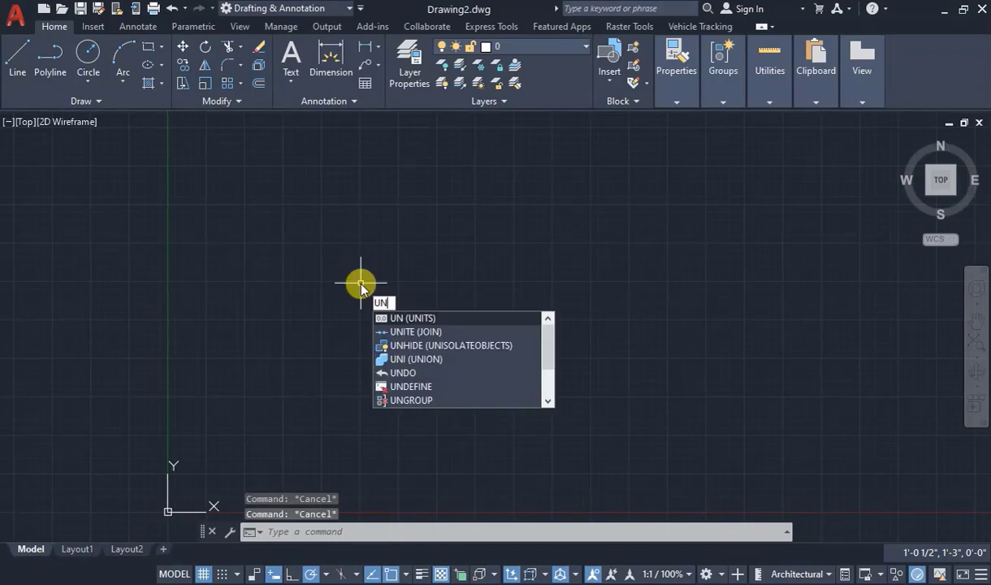
Configure the drawing units to Architectural length with 0'-0 1/2" precision and inches as the insertion scale.
key("Escape")
type("un")
key("Return")
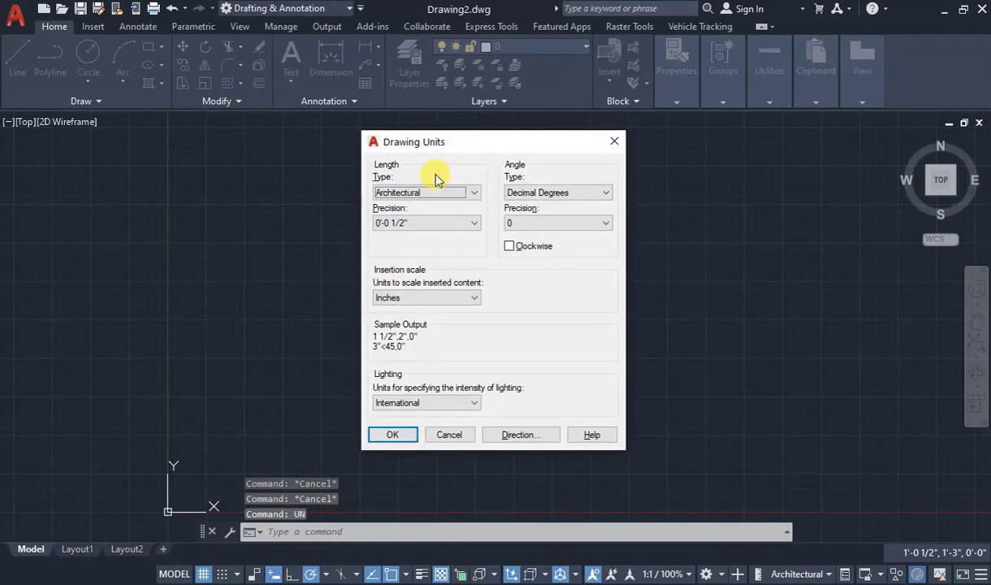
left_click(428, 192)
left_click(423, 208)
left_click(398, 223)
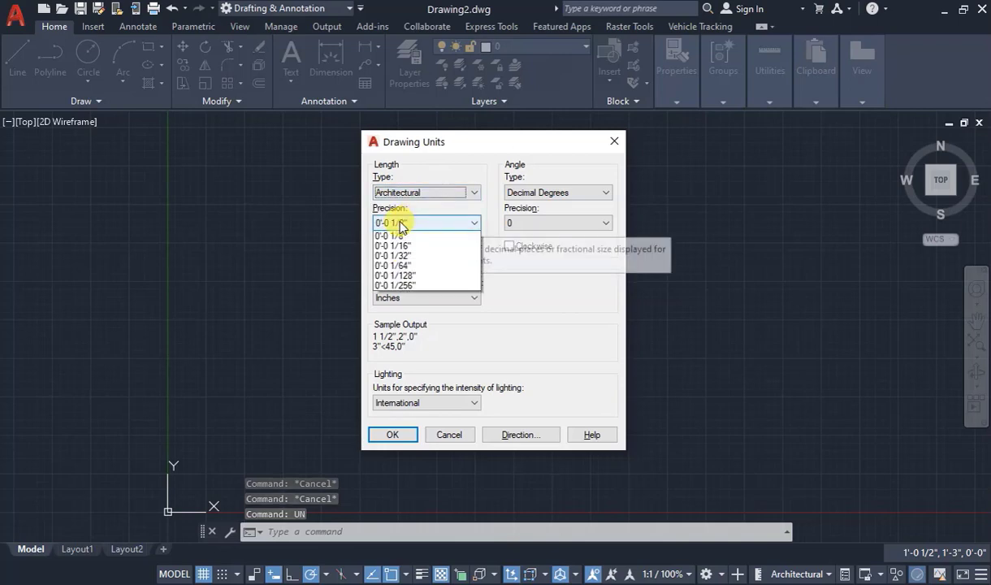
left_click(394, 246)
left_click(393, 437)
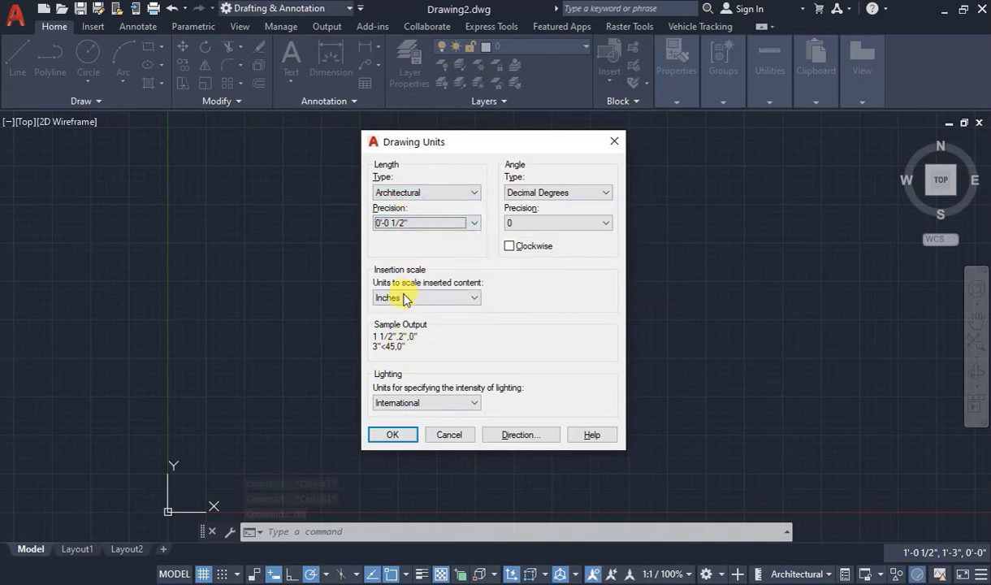
left_click(391, 435)
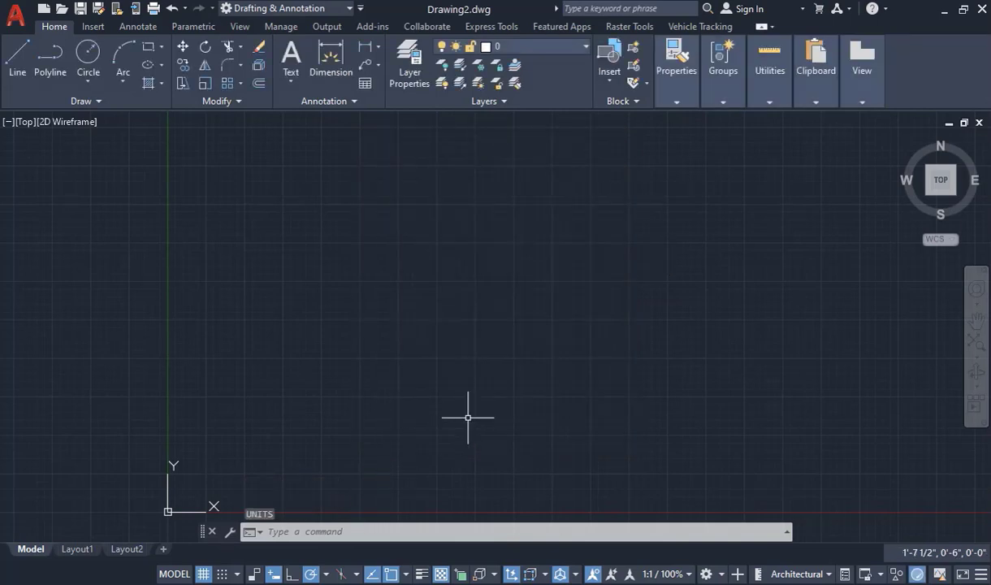
Set the model space limits with the lower left corner at 0,0 and the upper right corner at 200,200.
type("LIMITS")
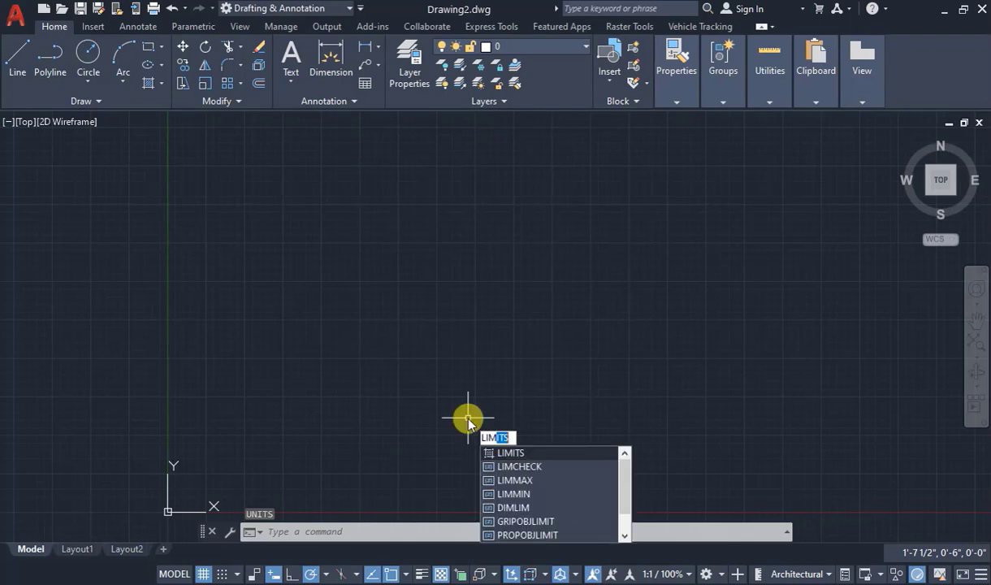
key("Return")
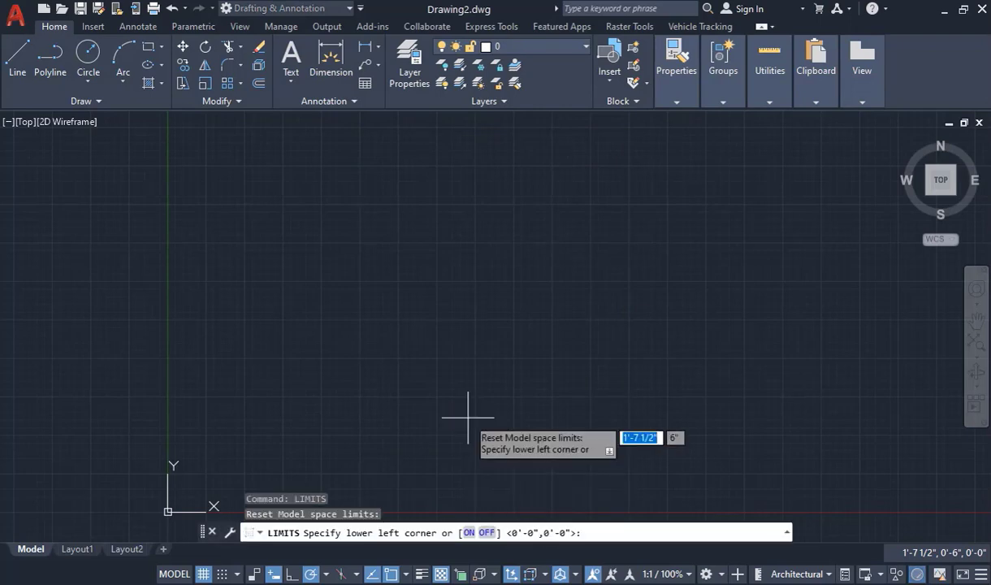
type("0,")
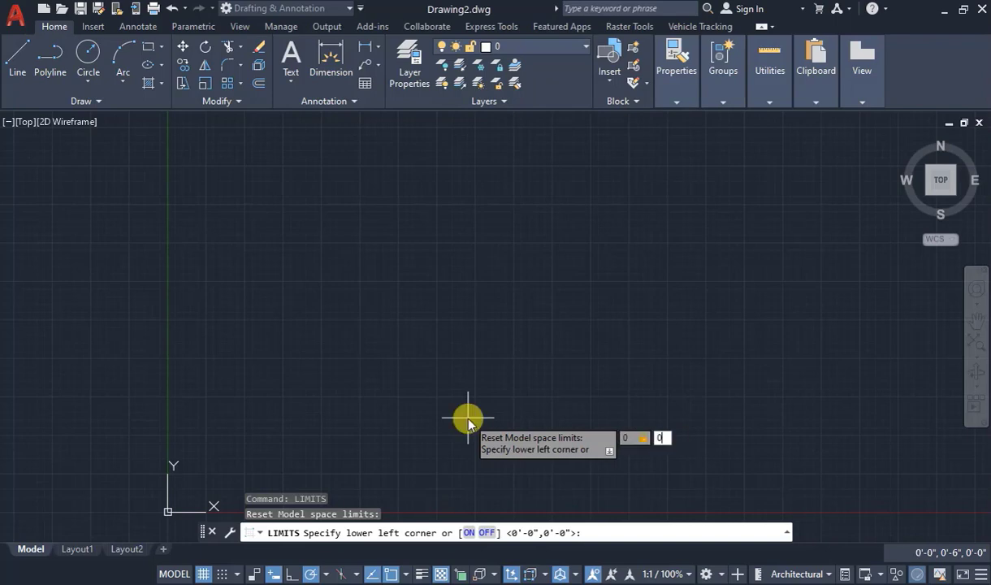
key("Return")
type("200")
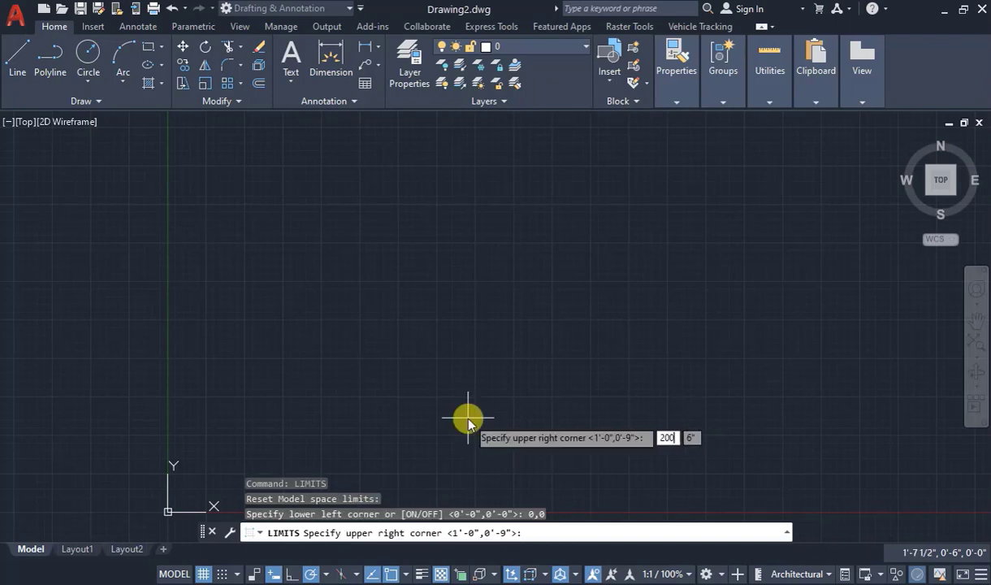
type(",")
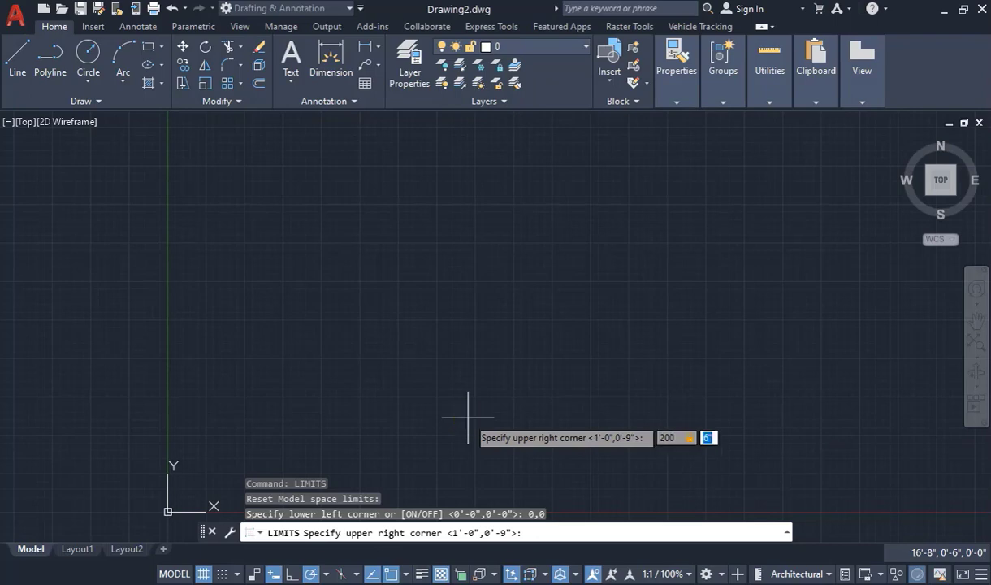
key("Return")
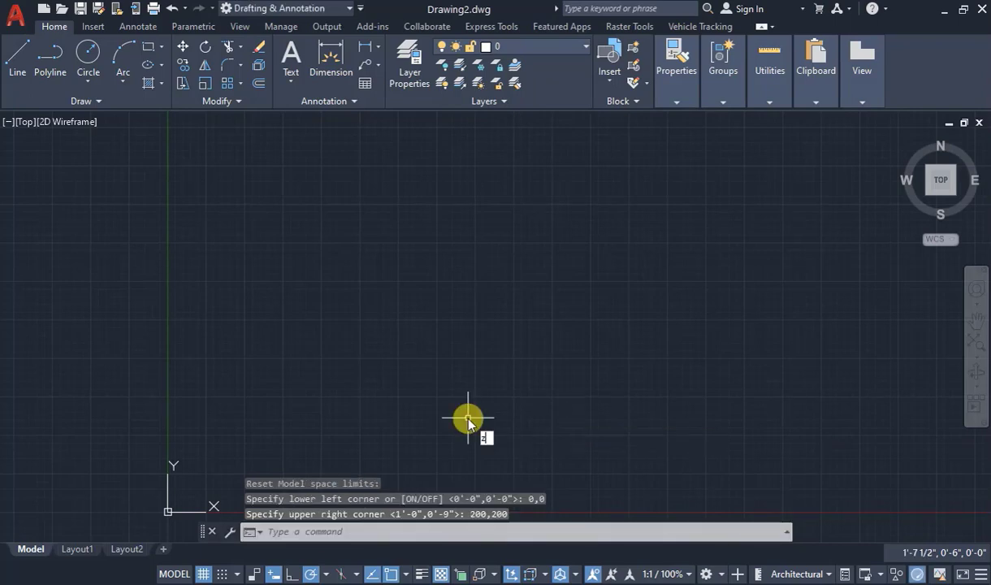
Zoom the view to All so the full drawing limits fit the display.
type("z")
key("Return")
type("a")
key("Return")
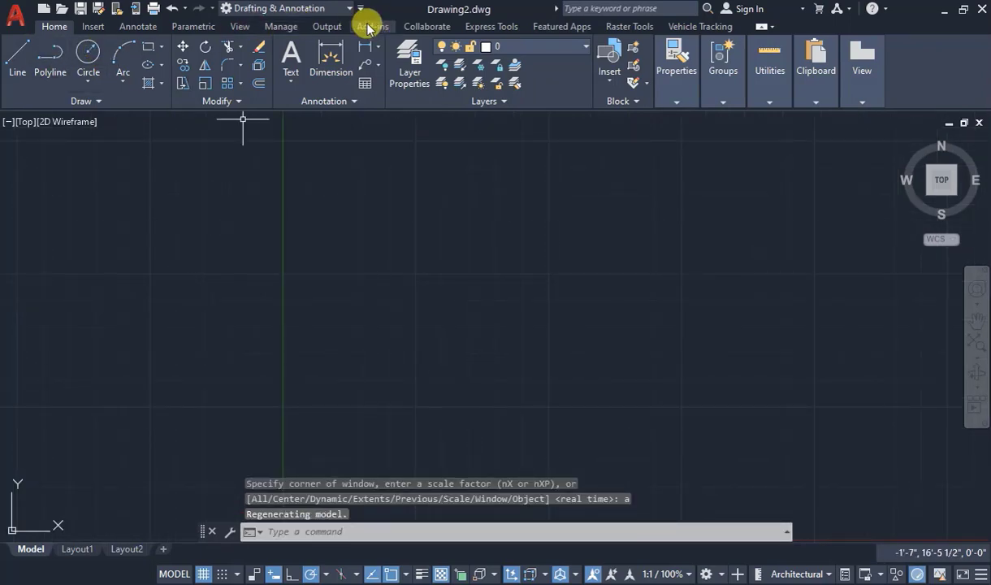
left_click(329, 11)
left_click(281, 27)
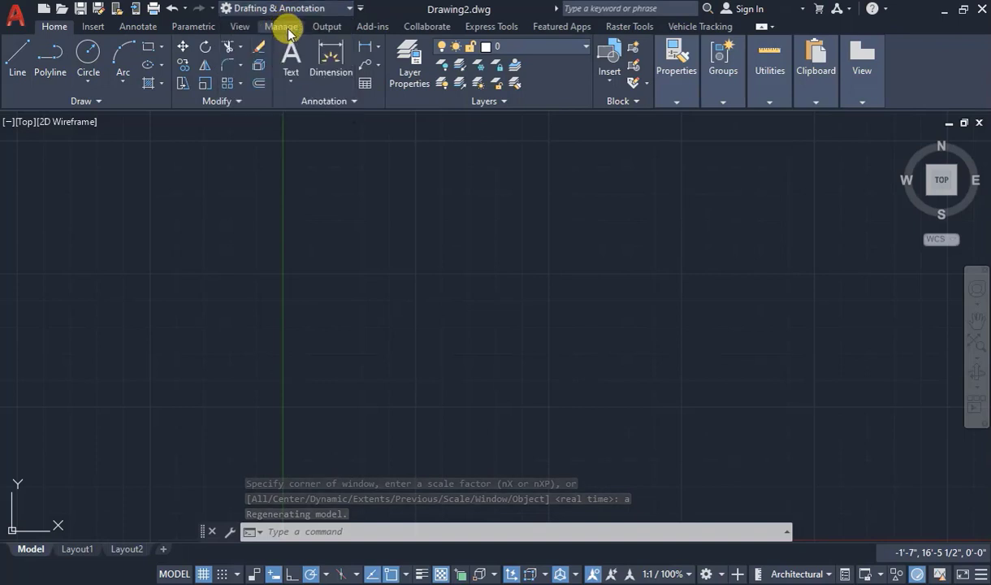
scroll(148, 388, "down", 4)
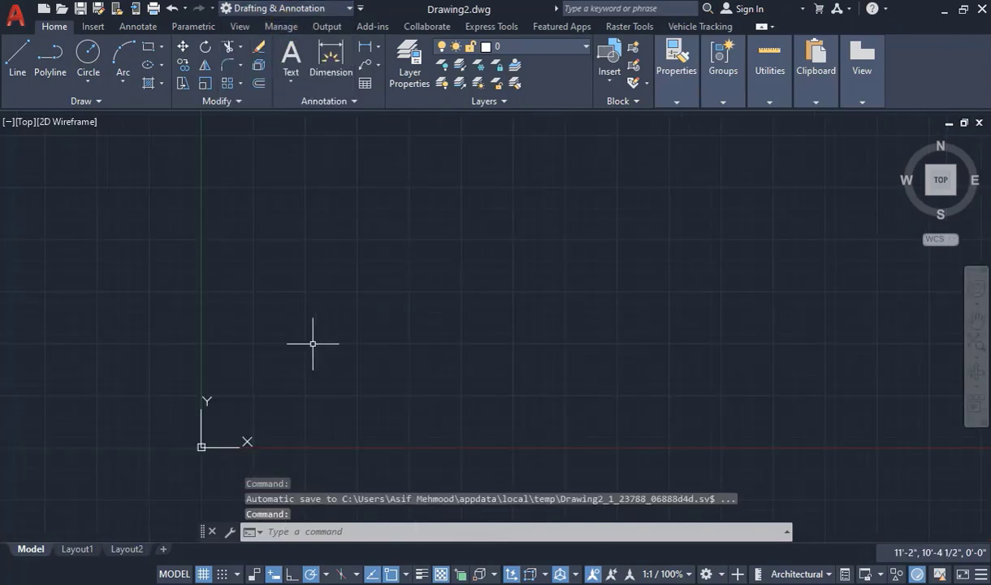
scroll(313, 344, "up", 4)
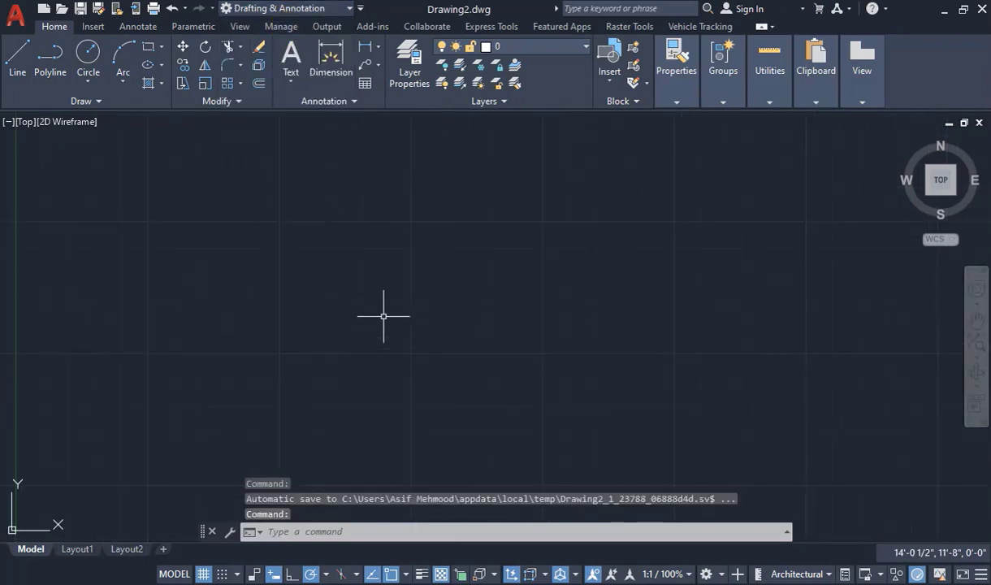
Draw a continuous vertical line upward with Ortho on, in three segments of 60, 36 and 22 inches.
left_click(18, 52)
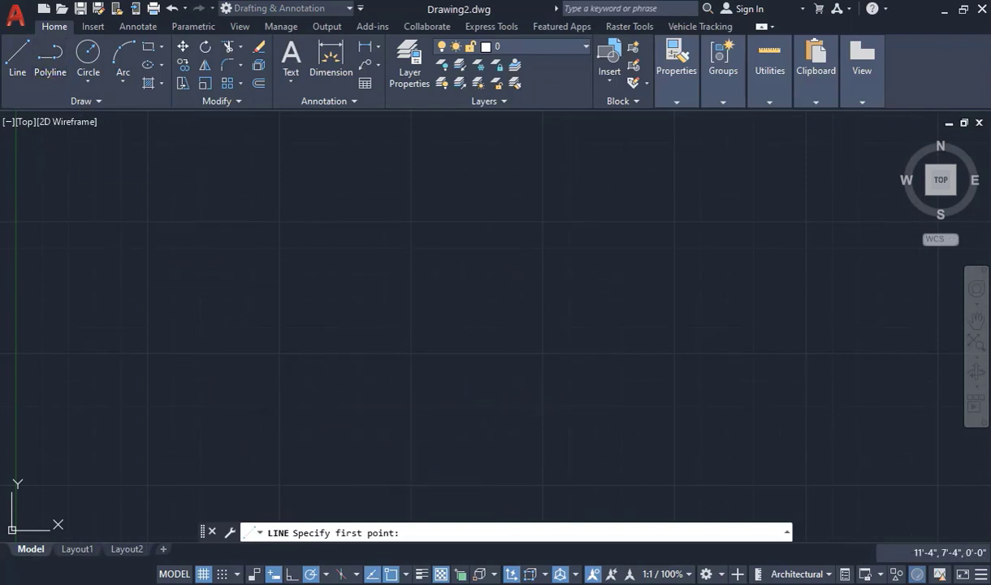
left_click(303, 429)
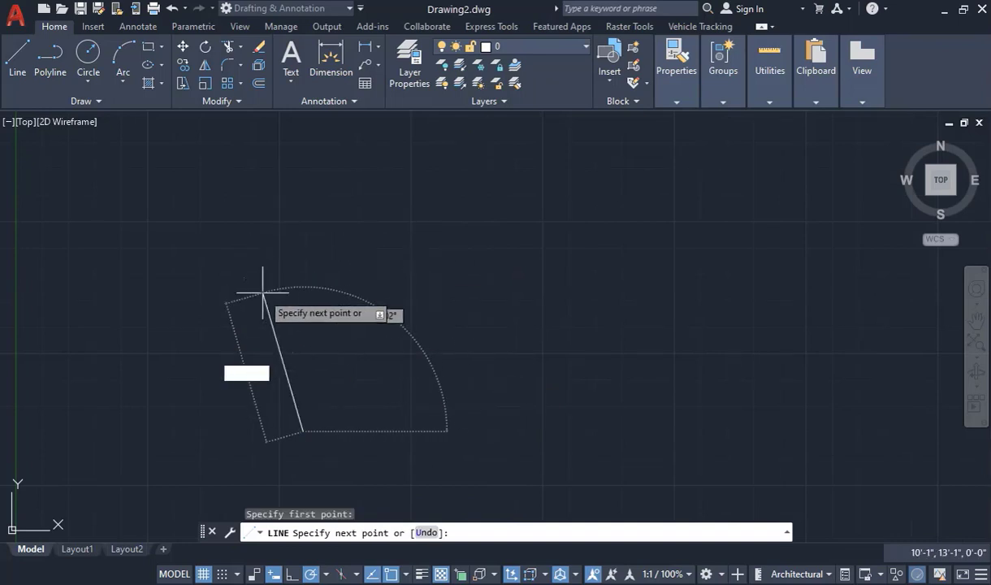
left_click(293, 574)
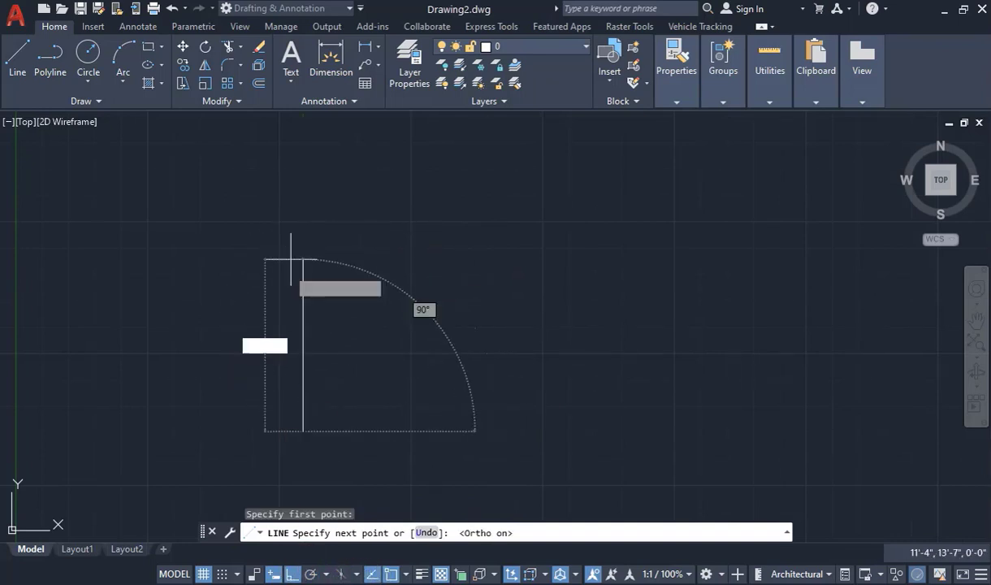
type("6")
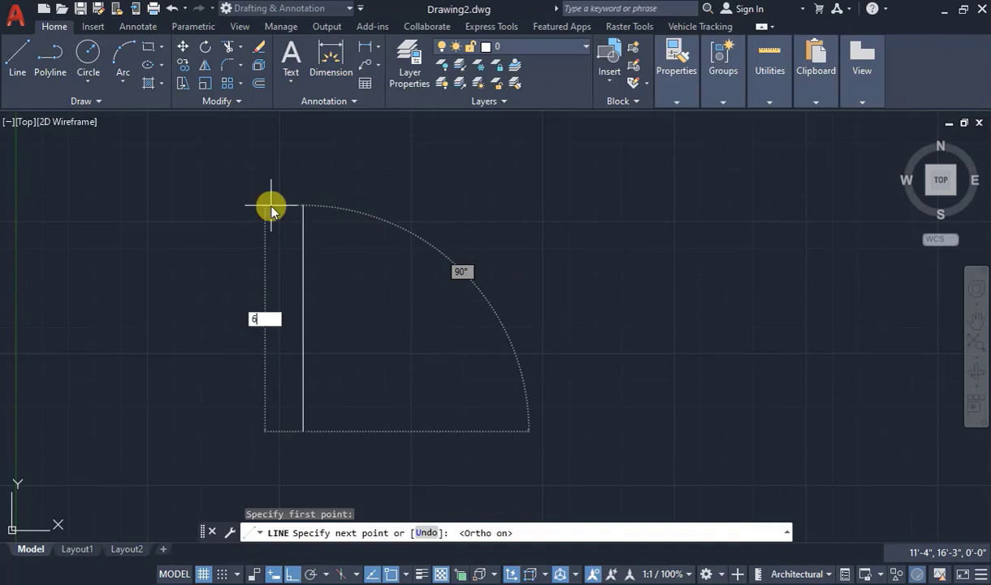
type("0")
key("Return")
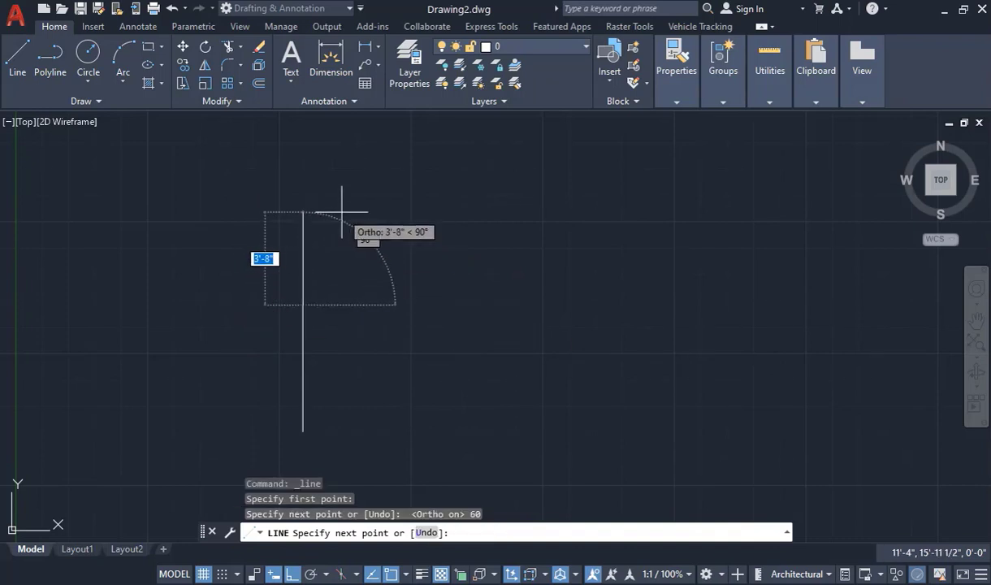
type("36")
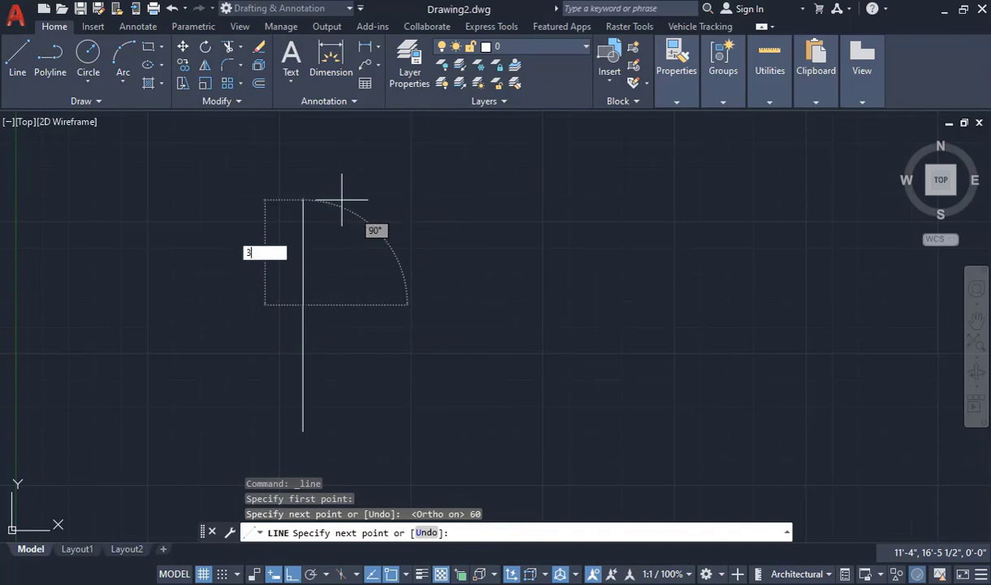
key("Return")
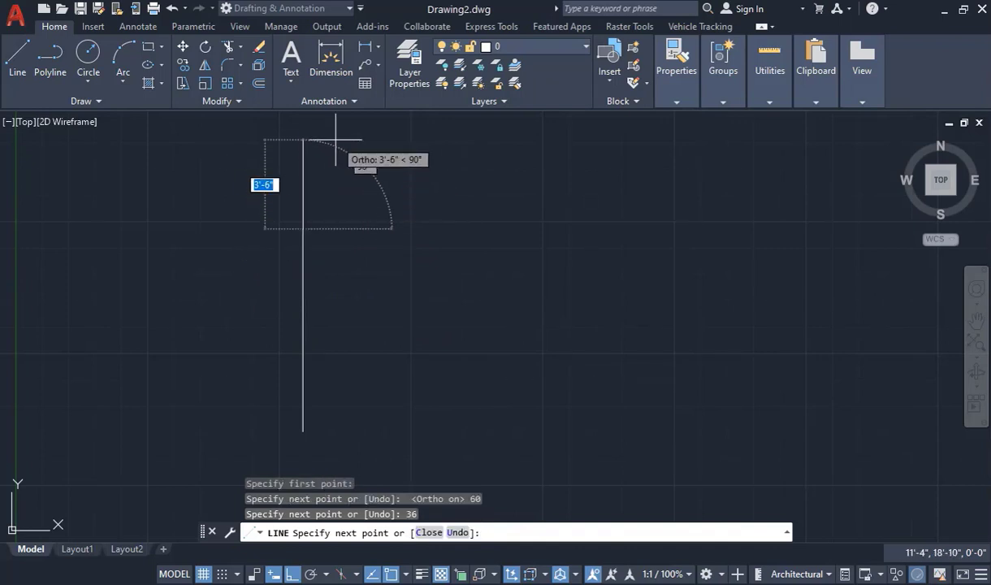
type("22")
key("Return")
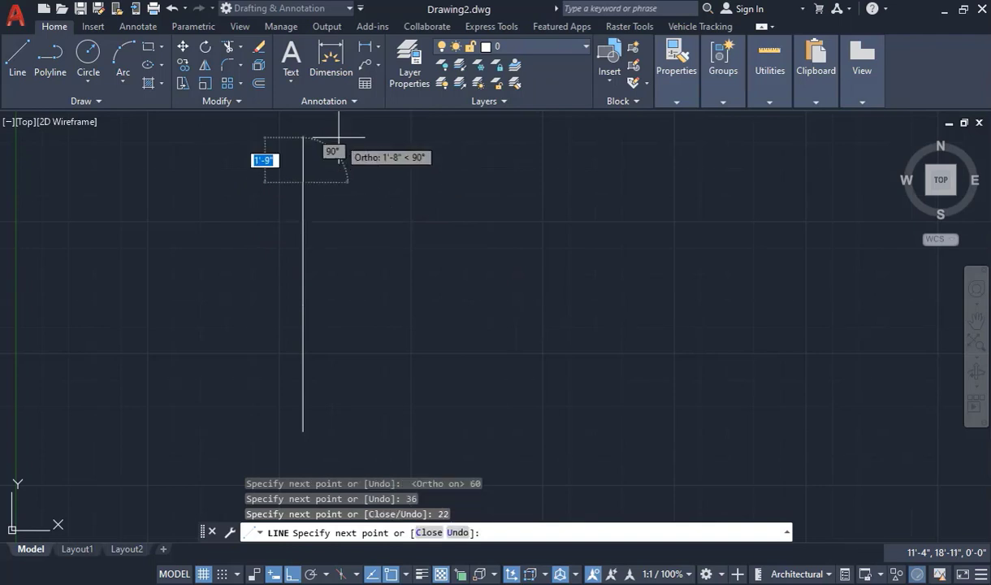
key("Escape")
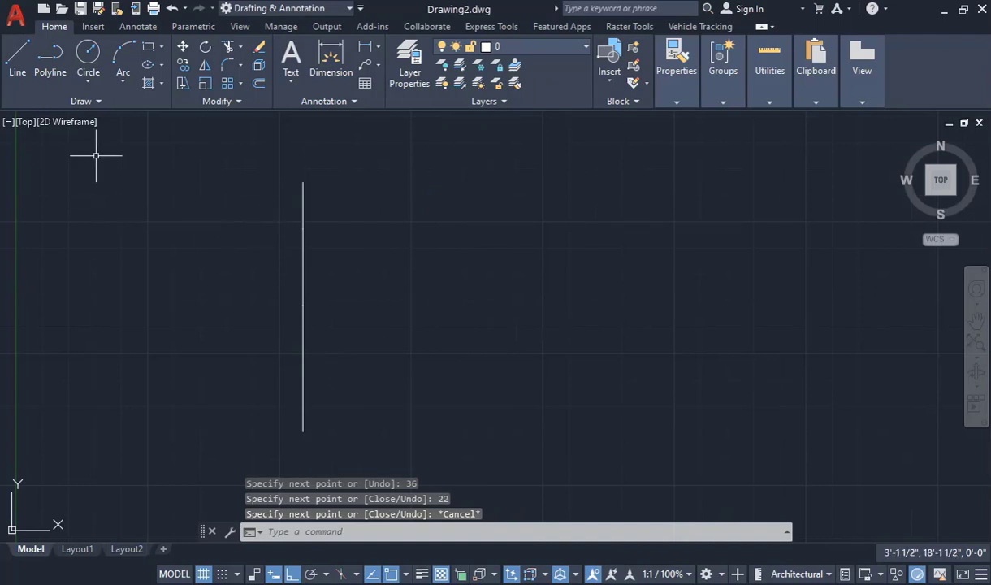
Offset the lowest 60-inch segment of the vertical line 5 inches to its right.
left_click(14, 58)
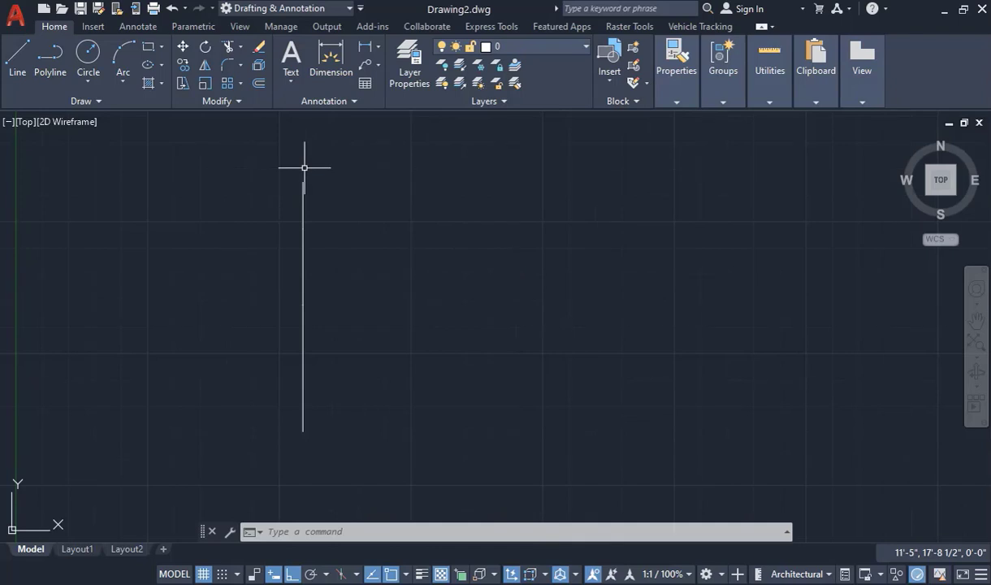
key("Return")
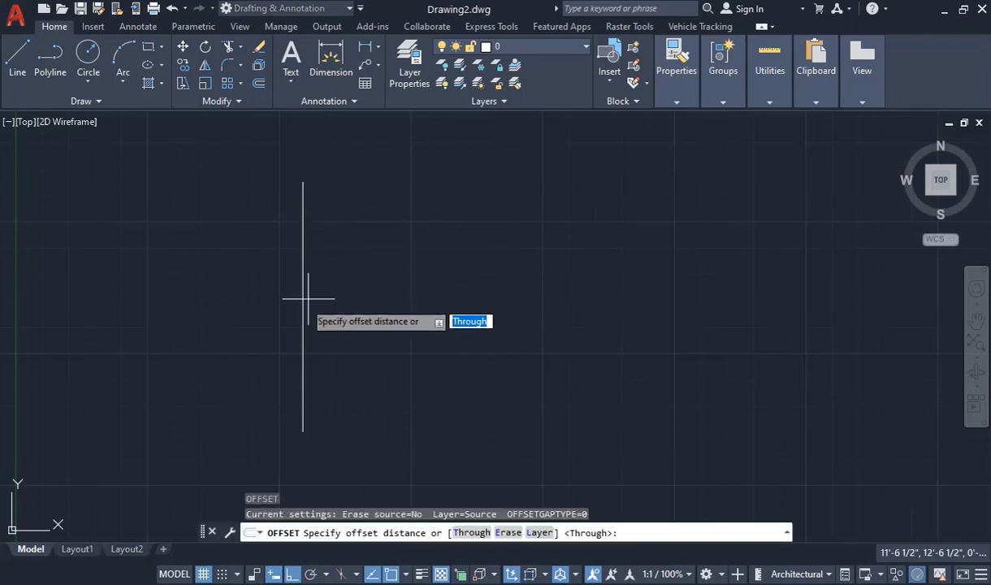
left_click(302, 350)
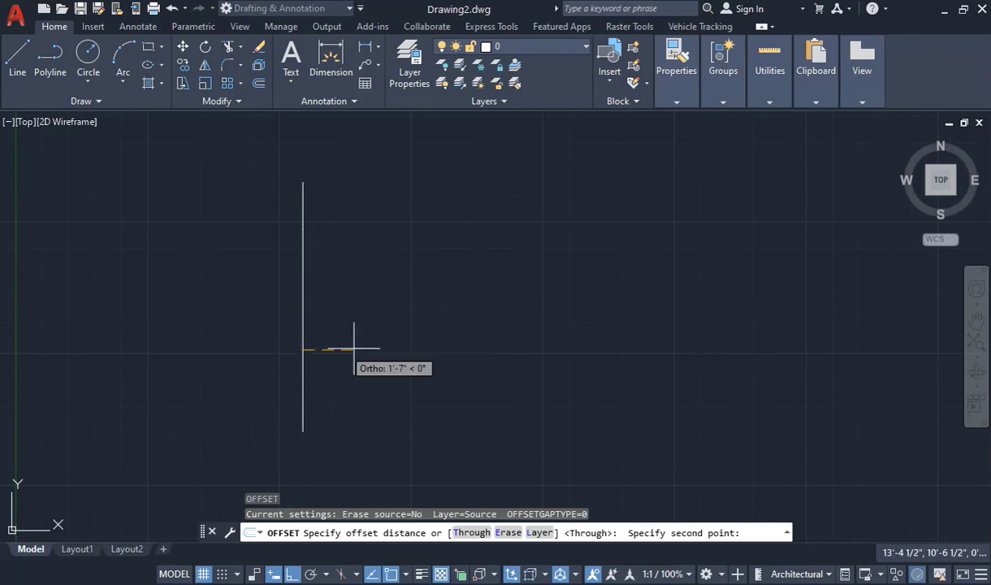
type("5")
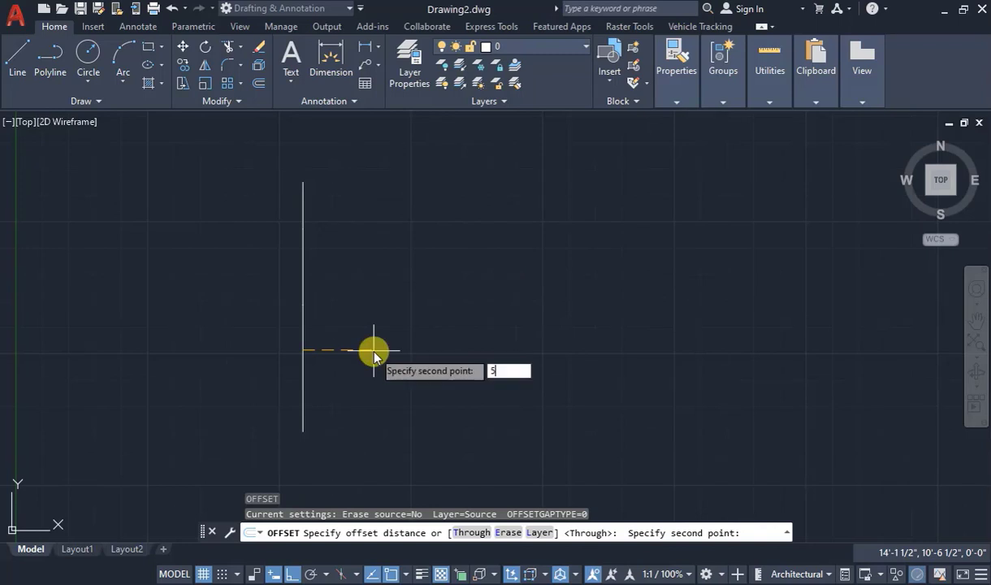
key("Return")
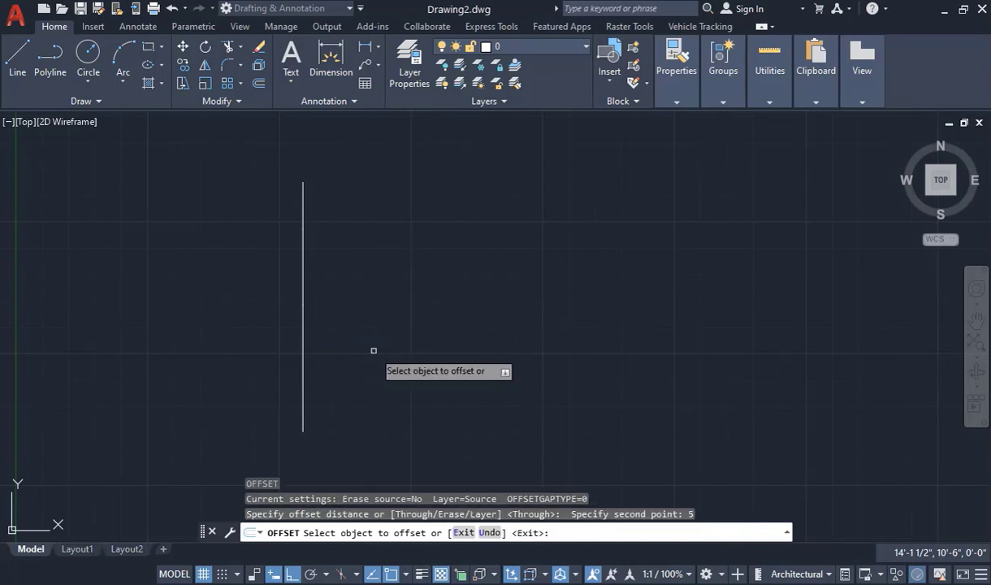
left_click(302, 355)
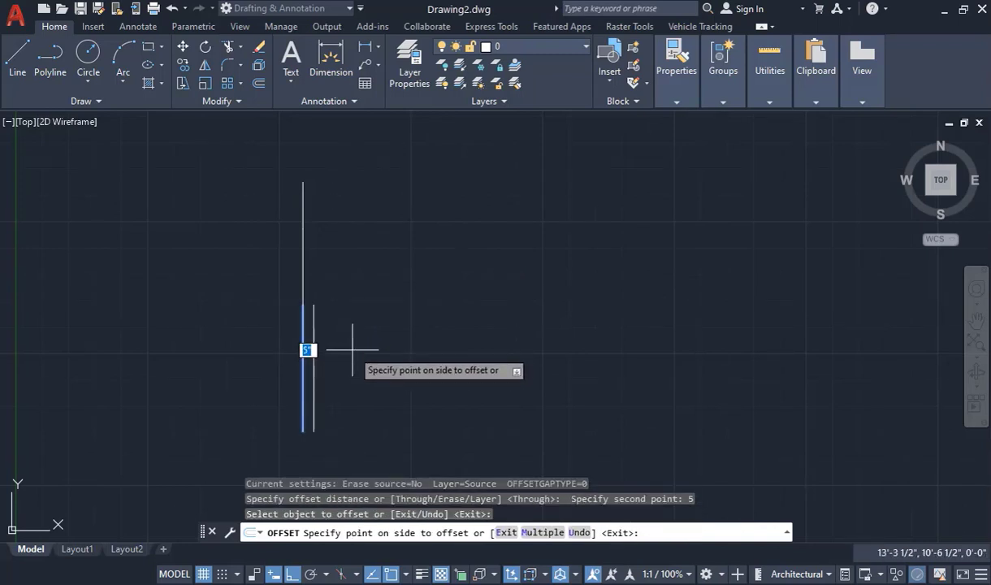
left_click(354, 349)
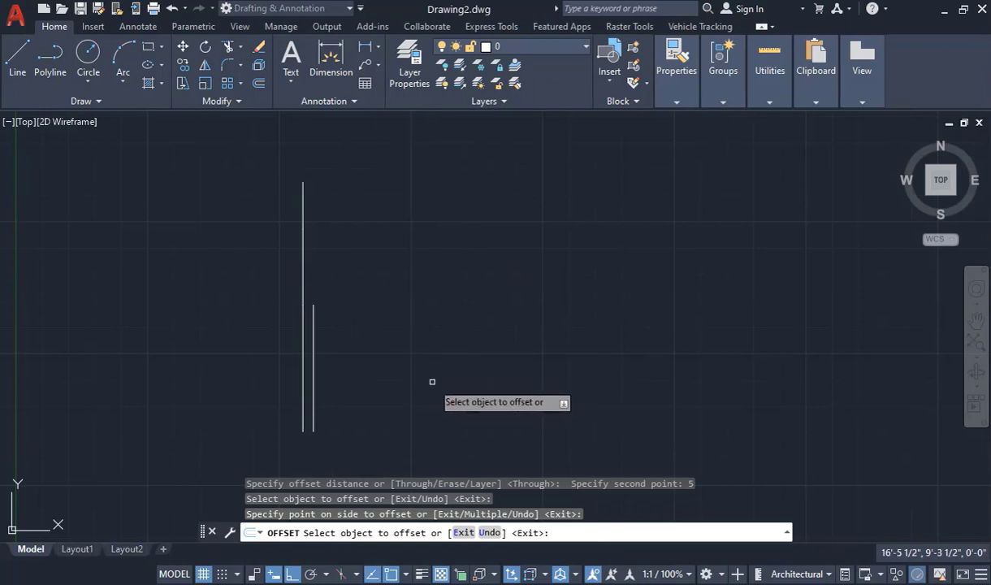
right_click(468, 387)
left_click(476, 392)
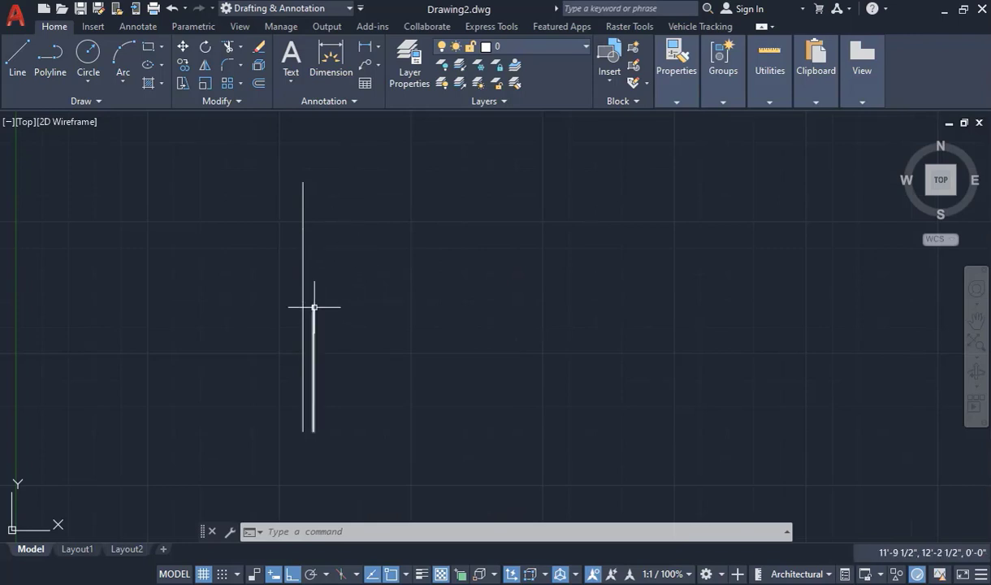
Draw a line from the lower end of the outer vertical line: 5 inches down, 7 inches further down, and 27 inches right.
left_click(13, 59)
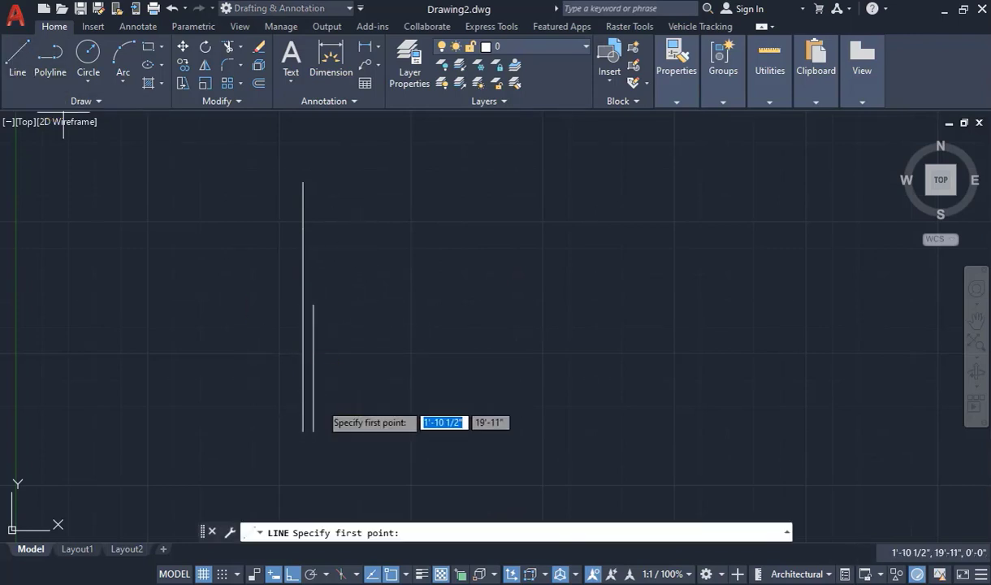
left_click(304, 432)
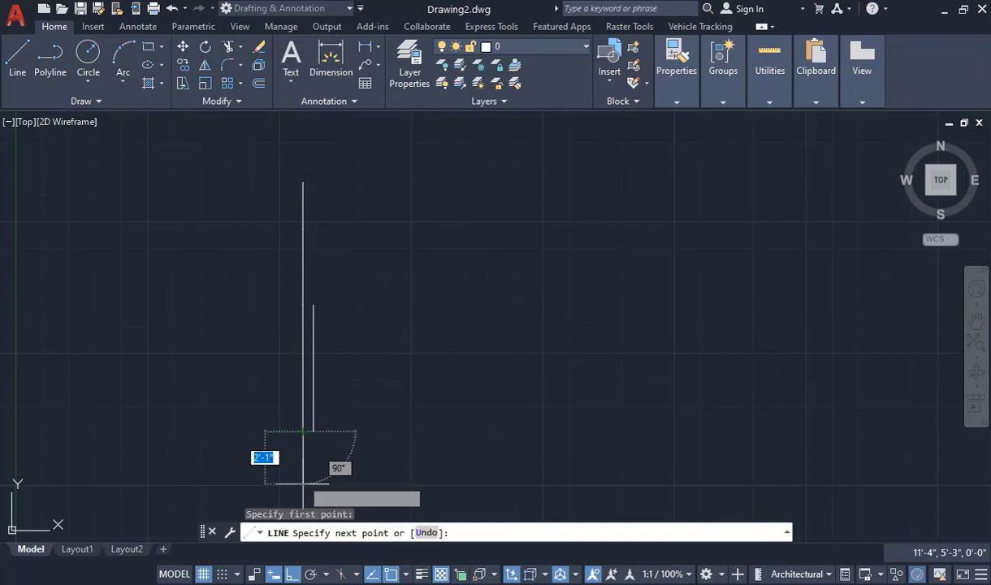
type("5")
key("Return")
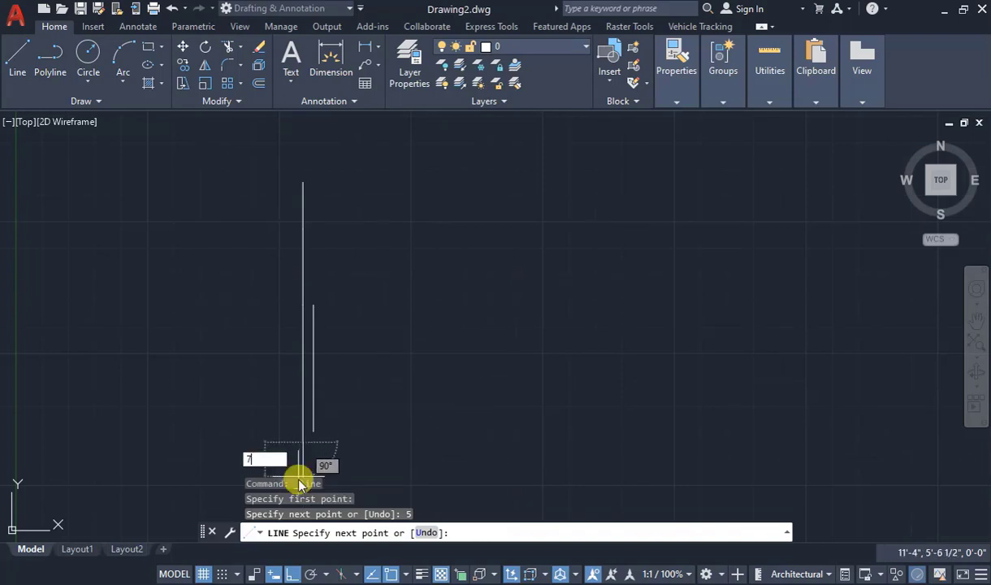
key("Return")
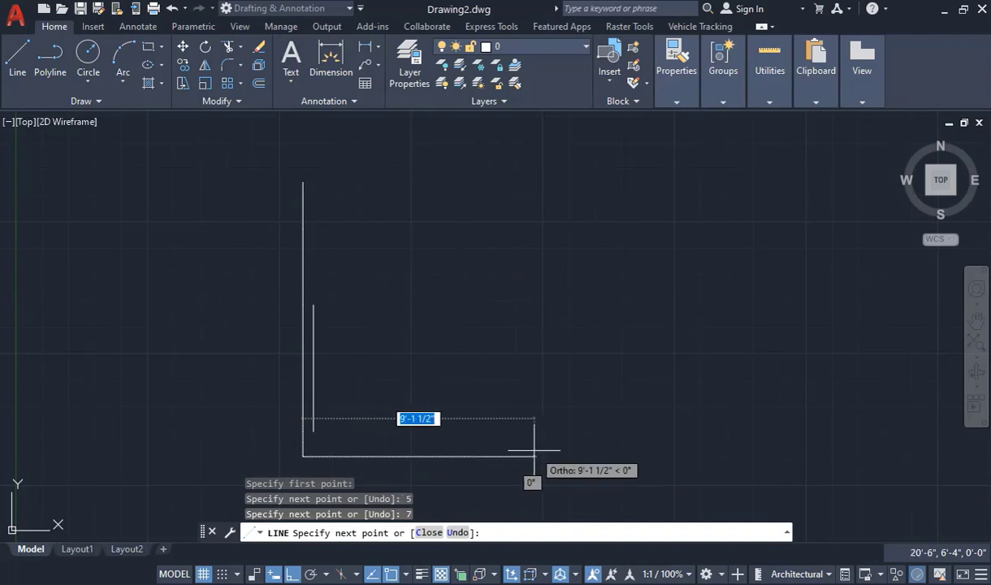
type("2")
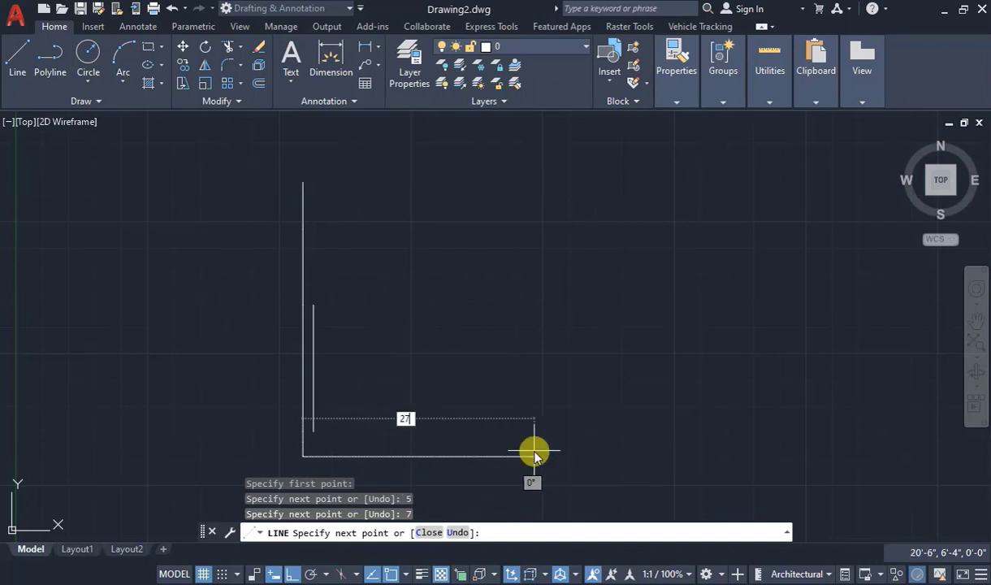
type("7")
key("Return")
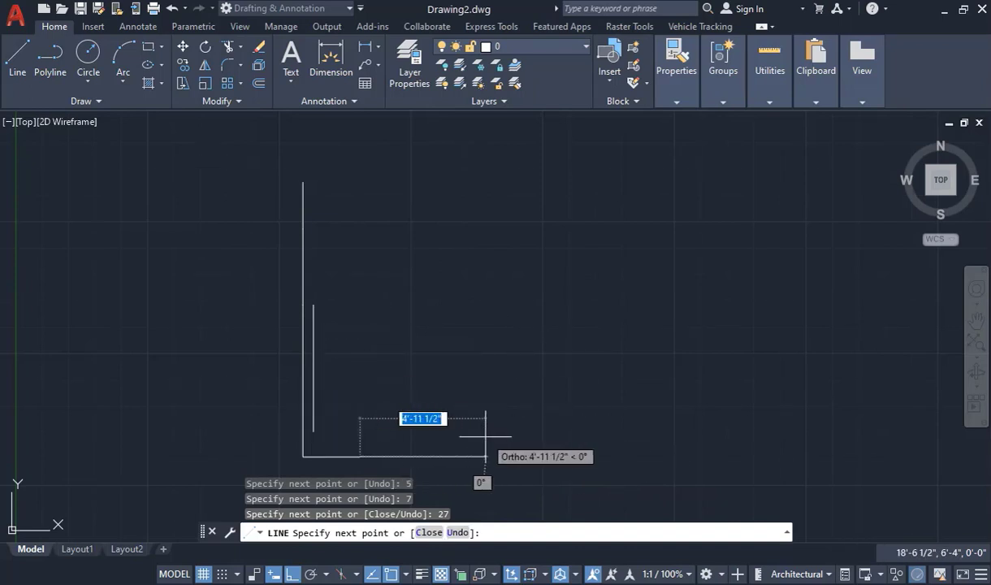
Continue the line 7 inches right, 3 inches up and 5 inches back left to form the foot's end.
type("7")
key("Return")
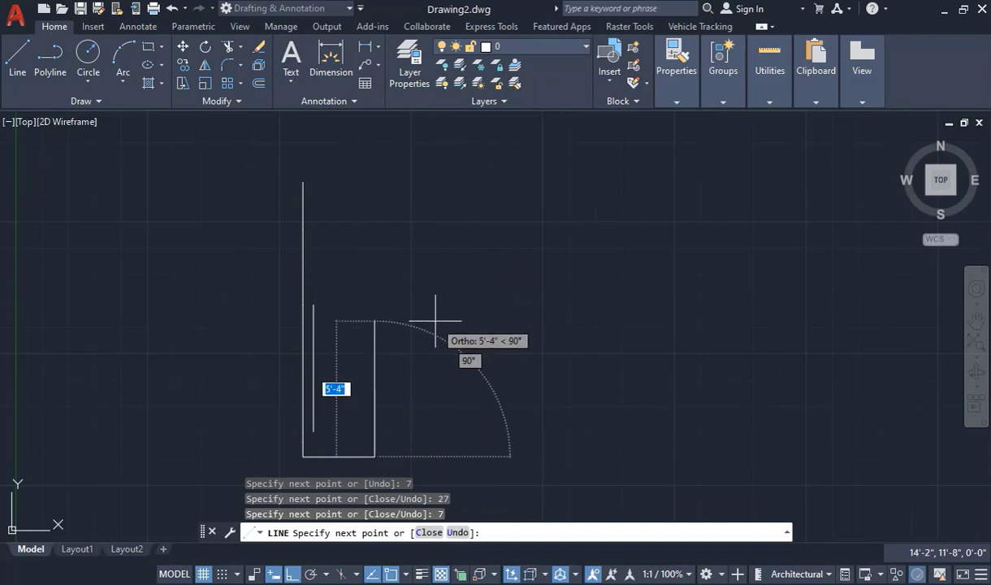
type("3")
key("Return")
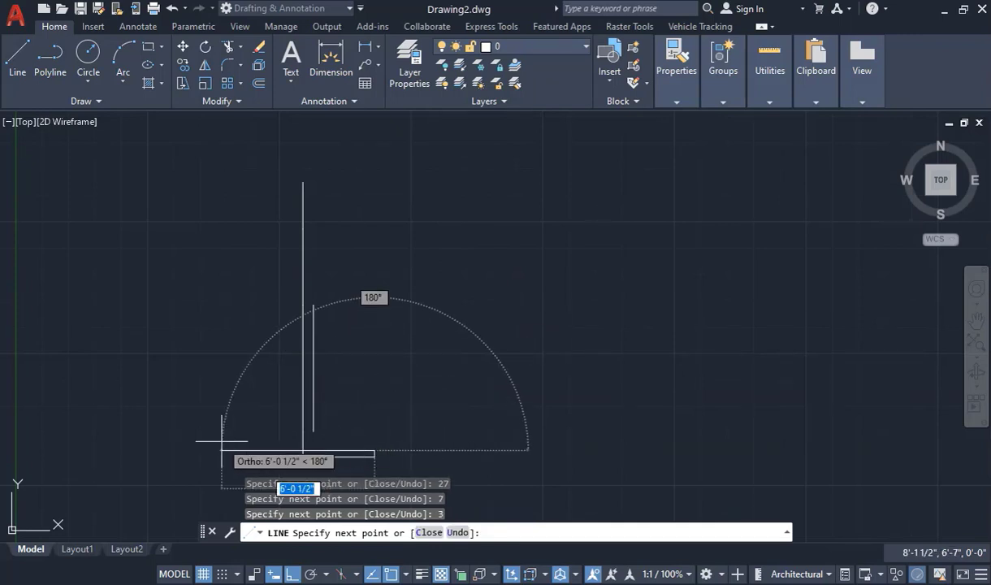
type("5")
key("Return")
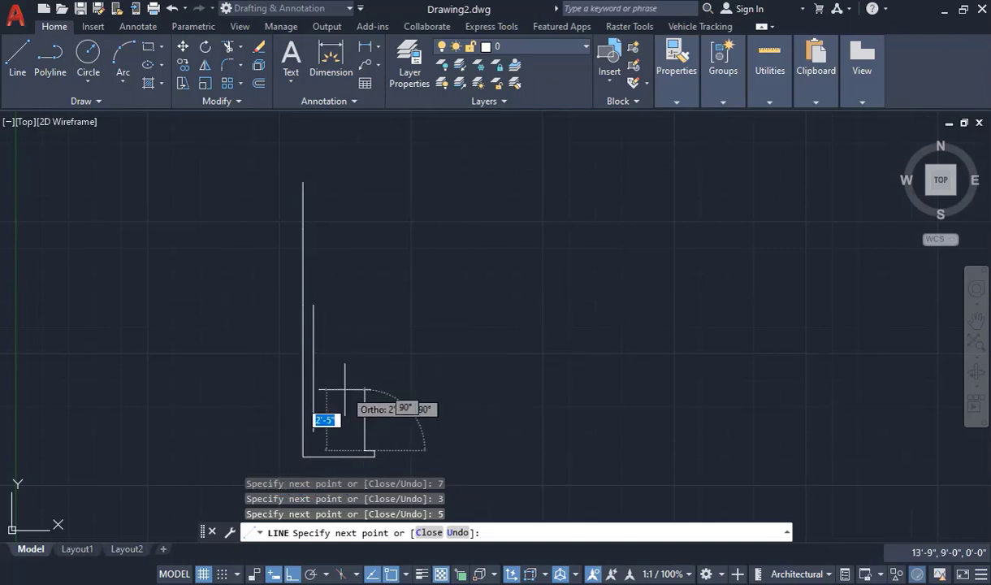
key("Escape")
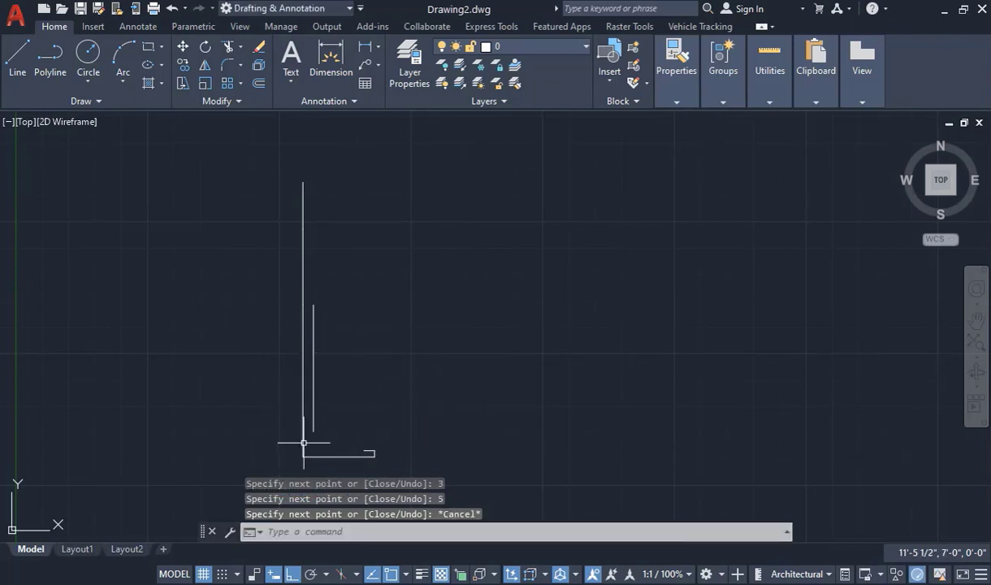
Draw a sloped line from the lower end of the inner vertical line to the left end of the 5-inch segment.
left_click(14, 57)
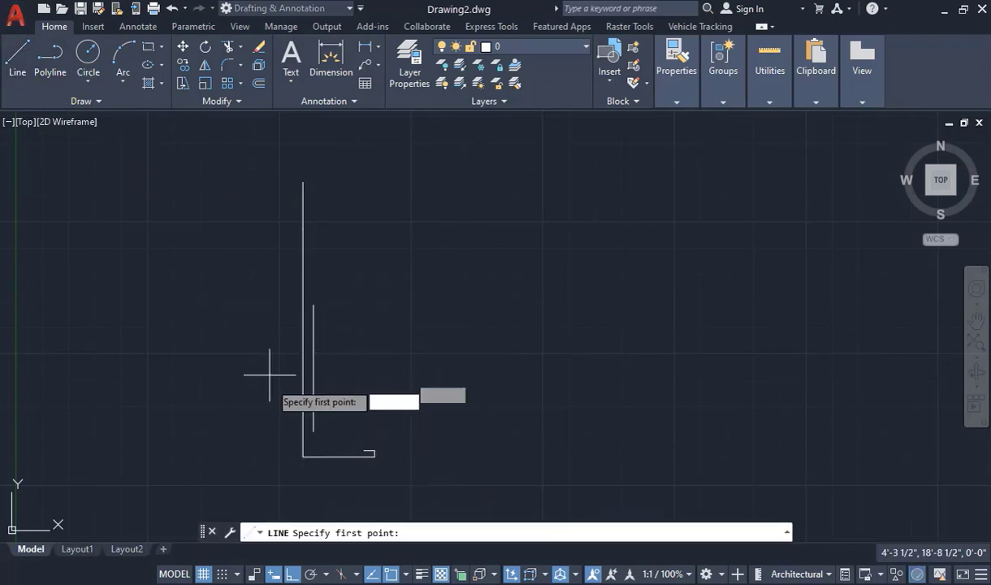
left_click(313, 431)
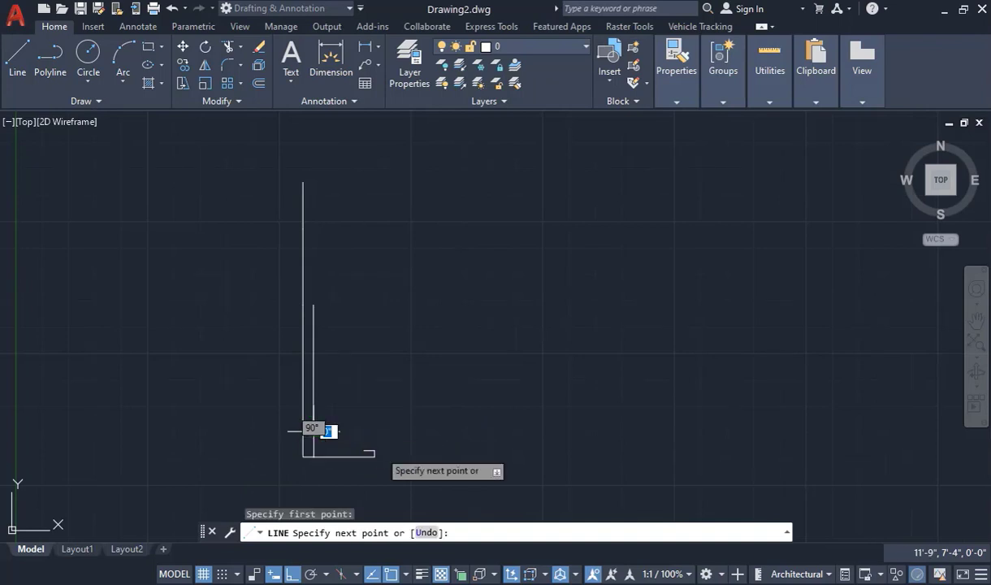
left_click(375, 452)
key("Escape")
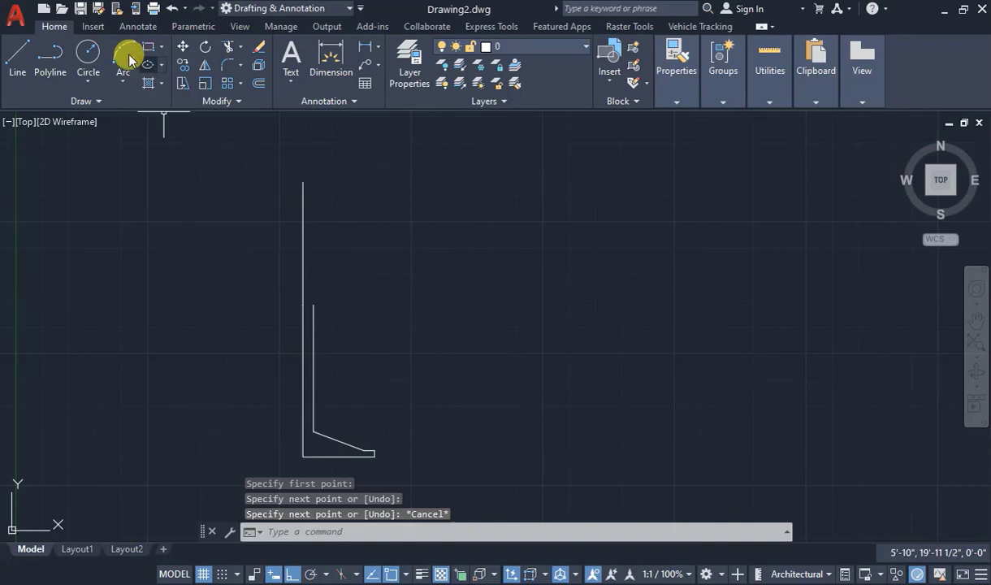
Draw the foot's lower sloped edge between the 5/7-inch and 27/7-inch segment joints, then erase the 7-inch vertical and 27-inch horizontal segments below it.
left_click(17, 57)
scroll(350, 478, "up", 2)
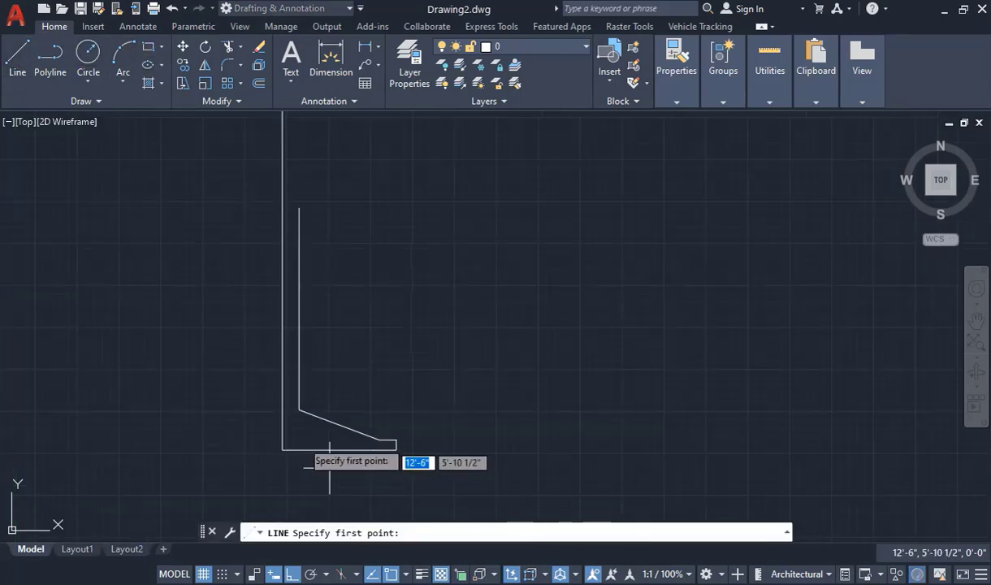
left_click(282, 425)
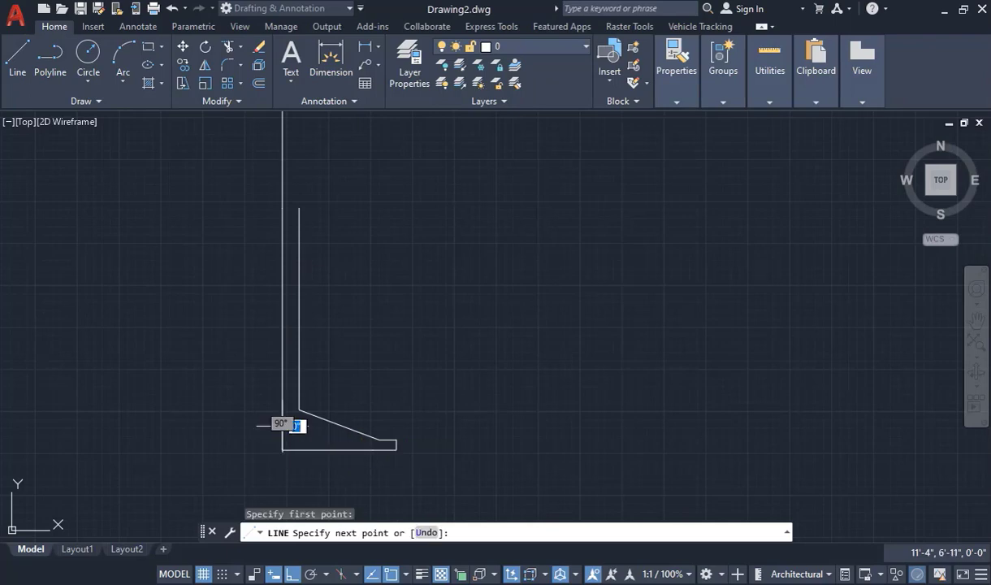
left_click(369, 448)
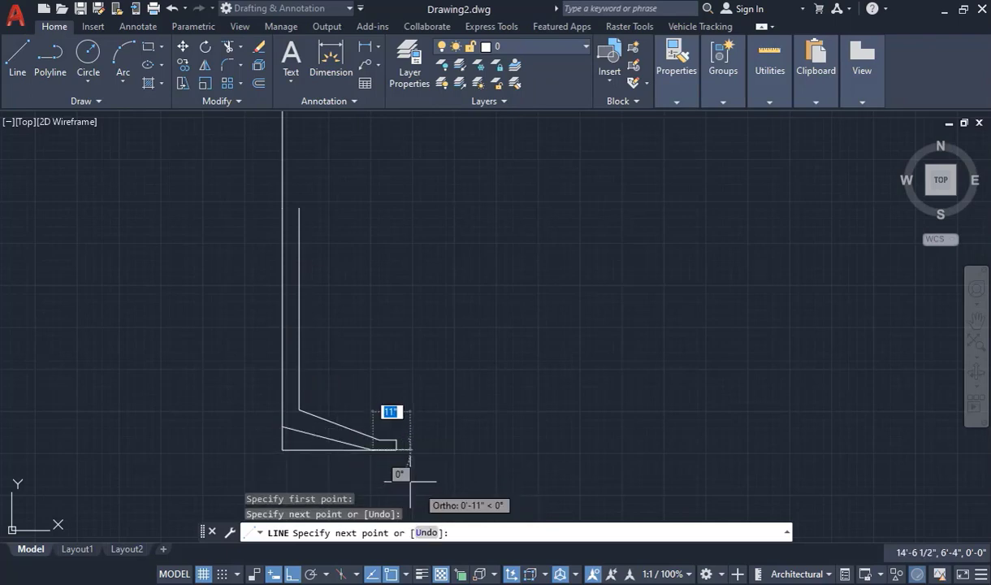
key("Escape")
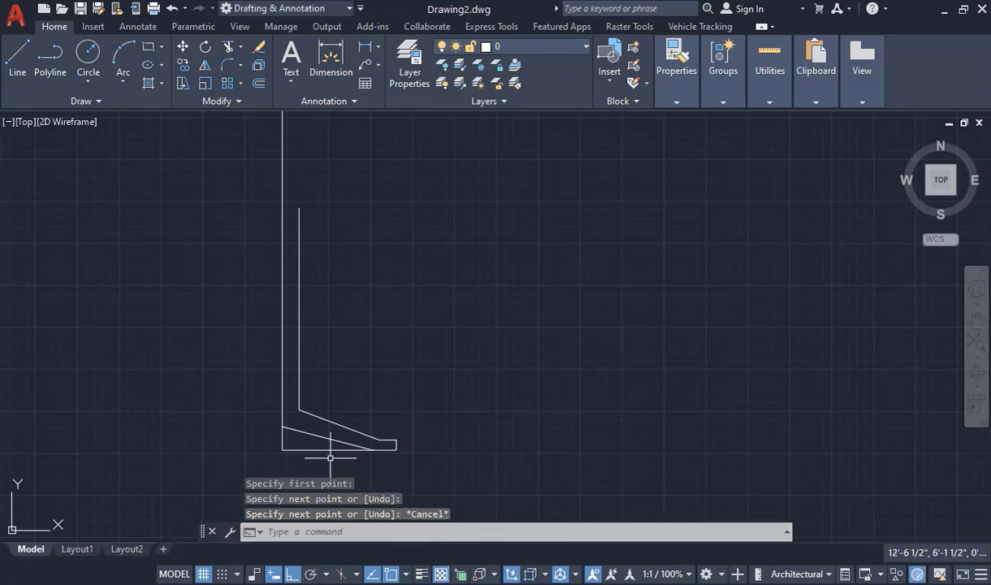
left_click(315, 449)
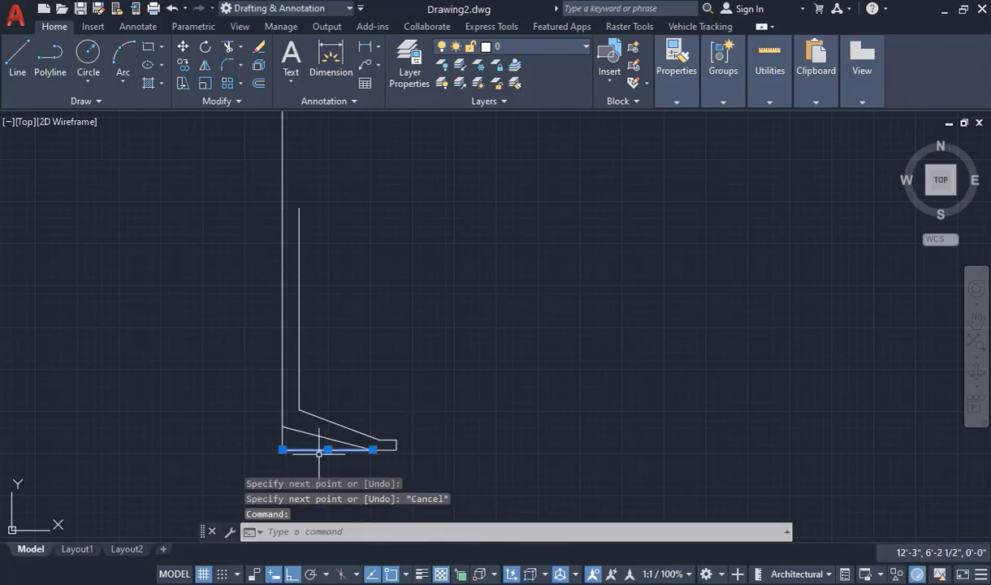
key("Delete")
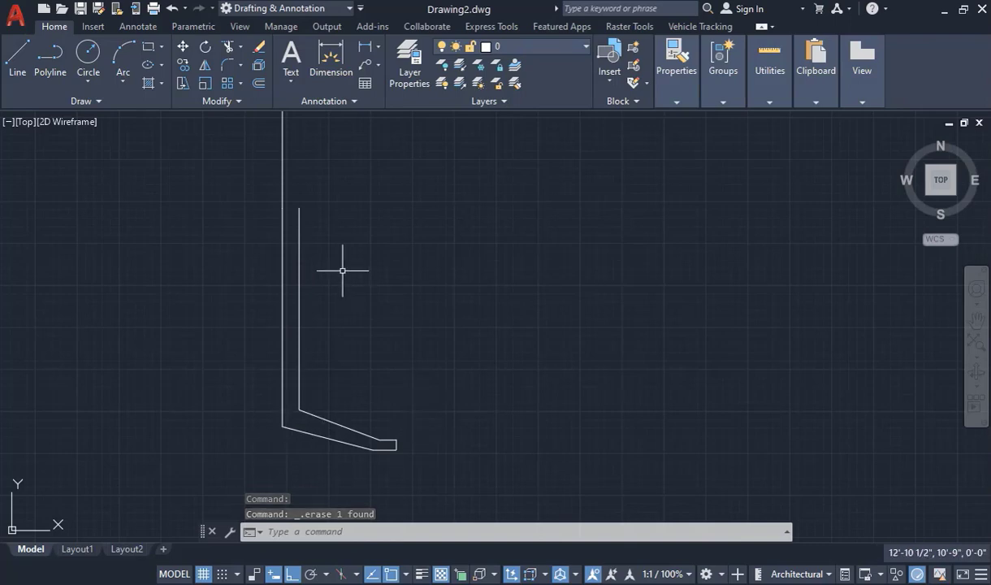
scroll(342, 270, "down", 2)
scroll(336, 290, "up", 2)
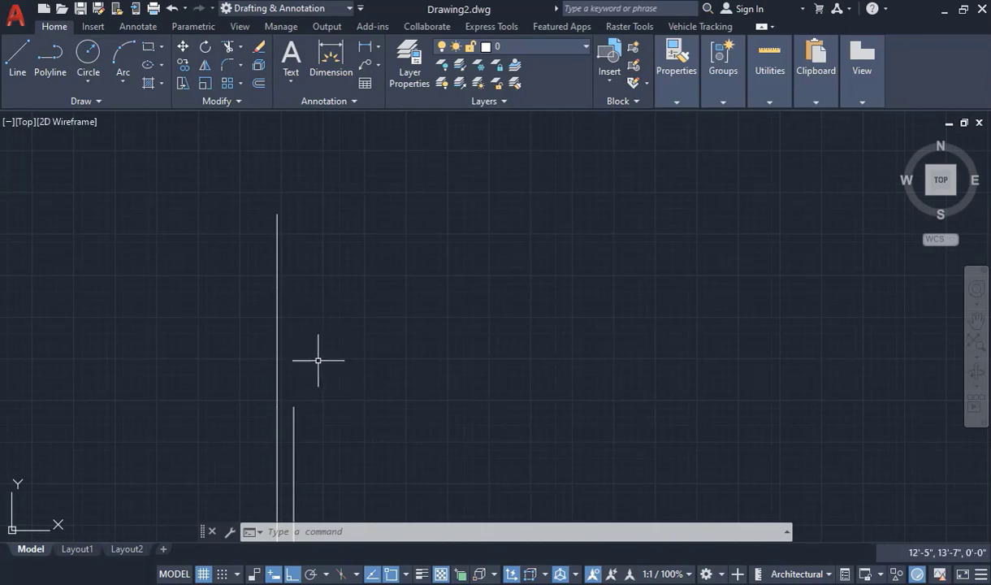
scroll(314, 373, "down", 1)
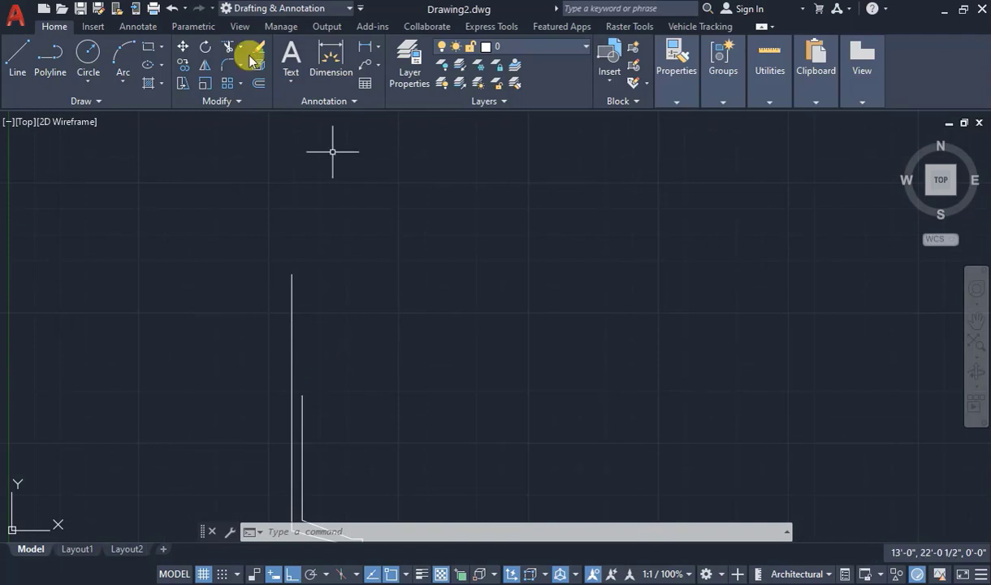
left_click(22, 51)
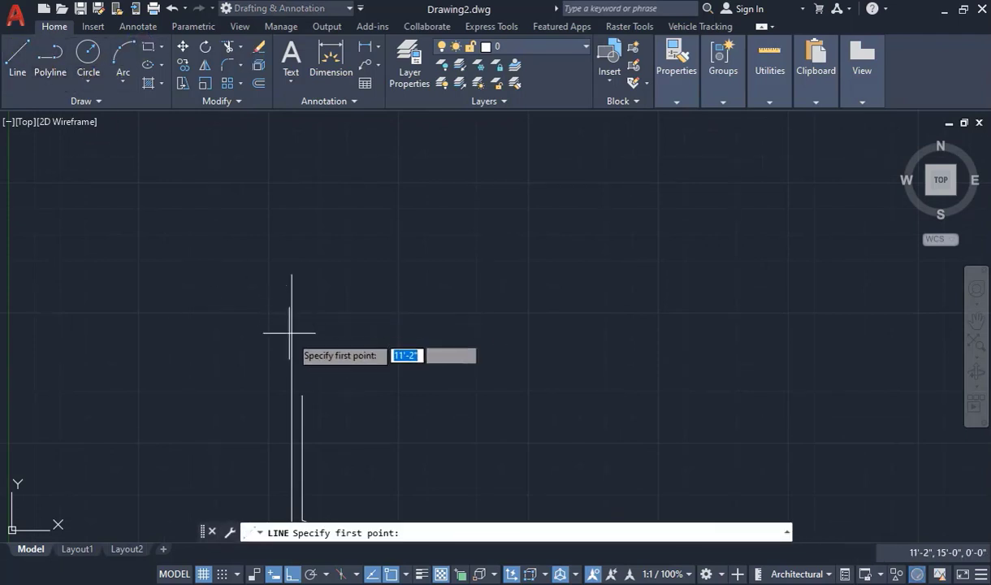
left_click(291, 395)
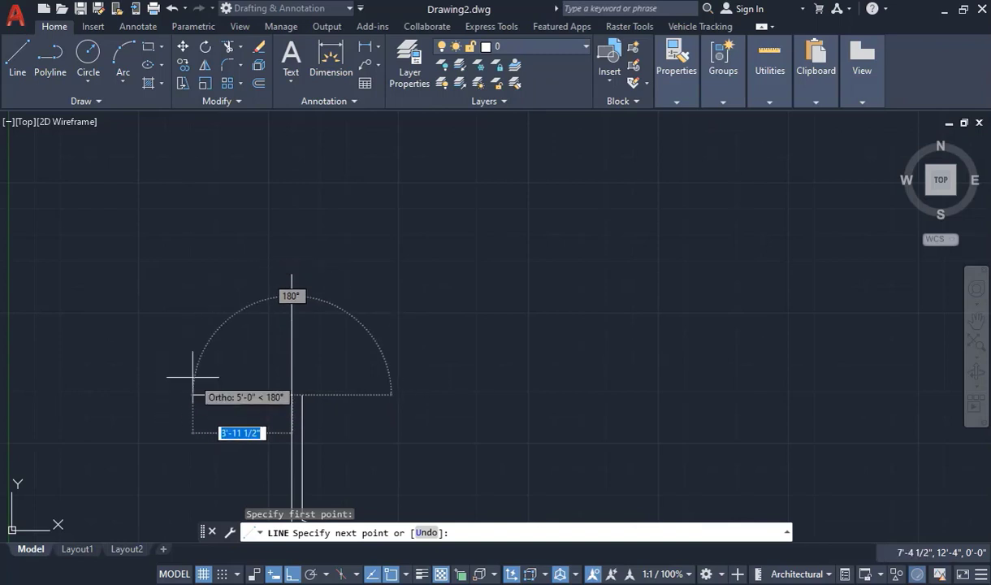
scroll(234, 358, "down", 2)
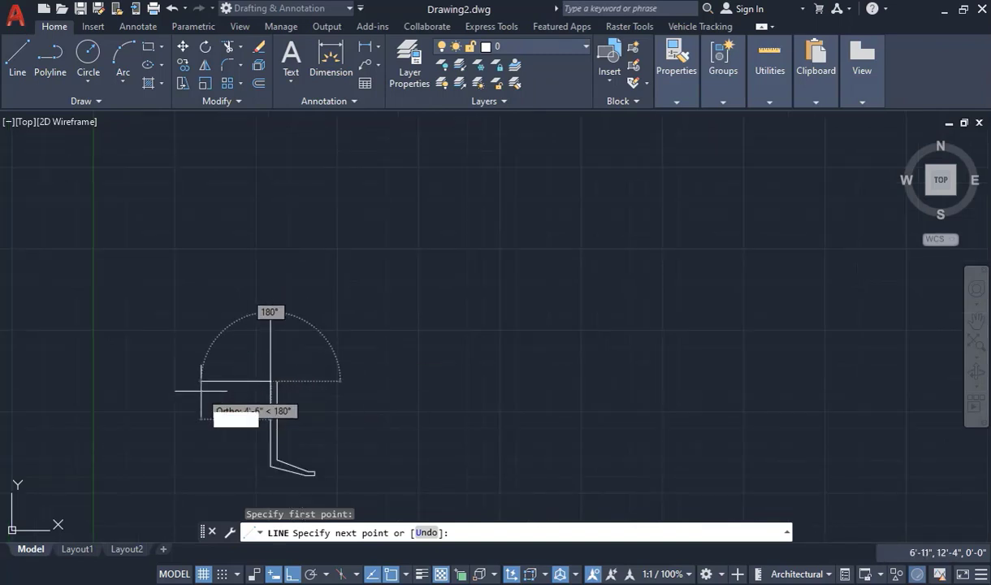
key("Escape")
scroll(268, 347, "up", 1)
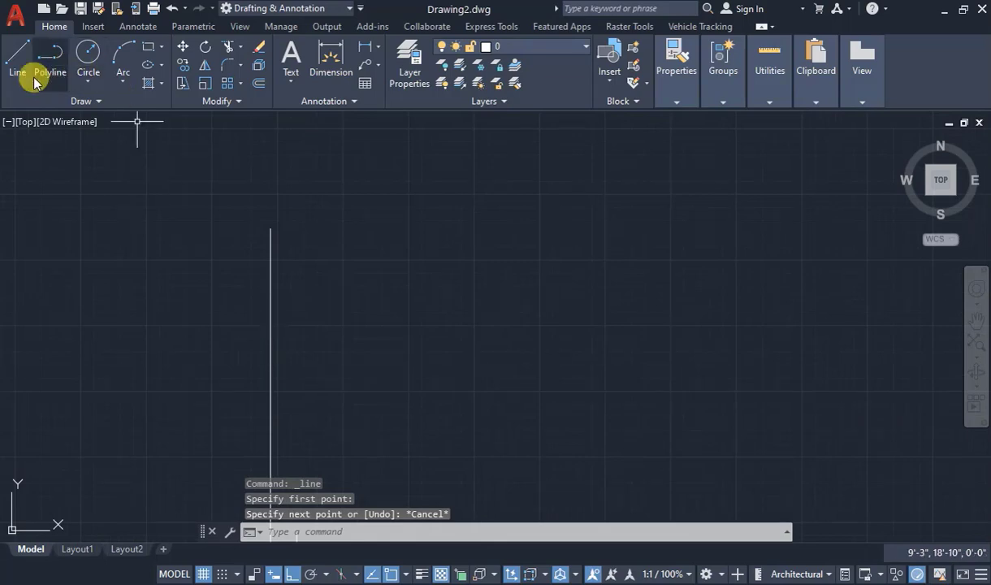
Draw a 7-inch horizontal line to the left from the upper end of the outer line's 36-inch segment.
left_click(18, 59)
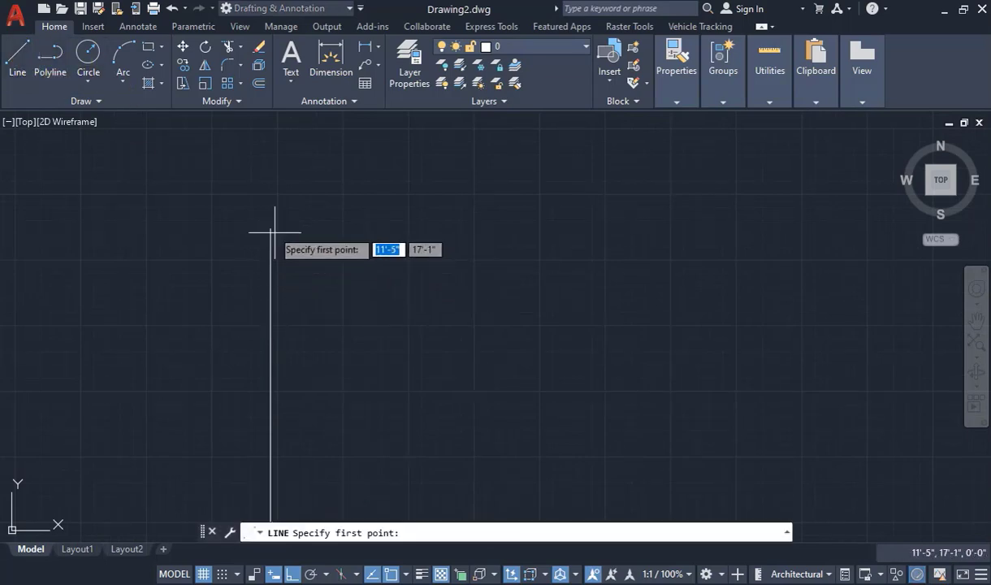
left_click(270, 342)
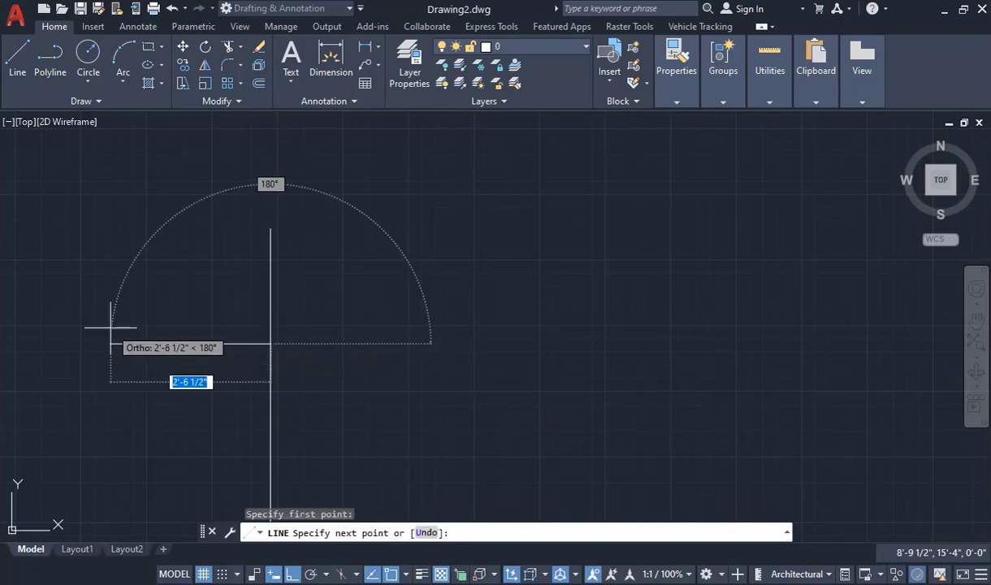
left_click(110, 328)
key("Return")
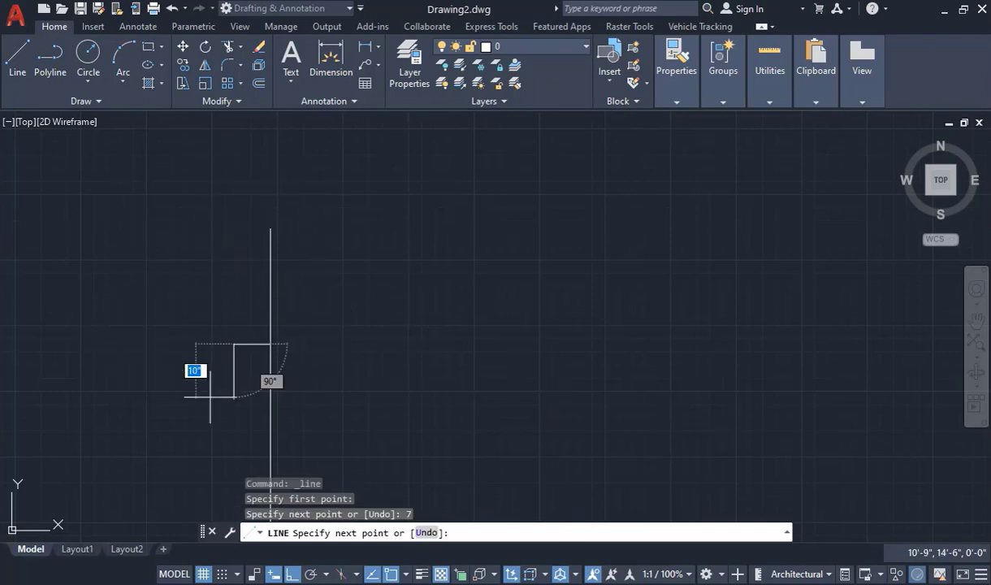
key("Escape")
Draw a circle with a 45-inch radius centred on the left end of the 7-inch horizontal line.
scroll(263, 220, "down", 2)
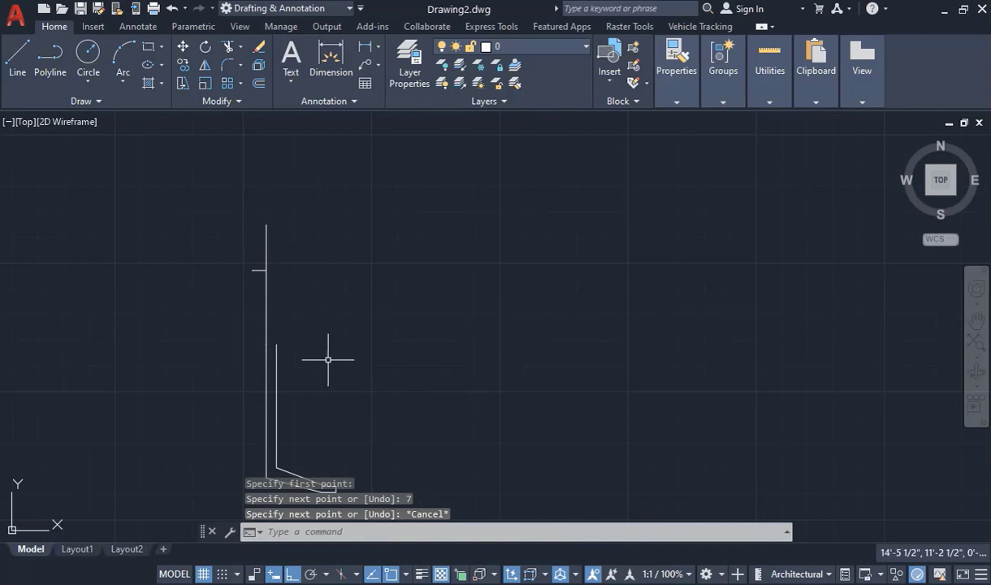
scroll(129, 219, "down", 1)
scroll(245, 317, "up", 1)
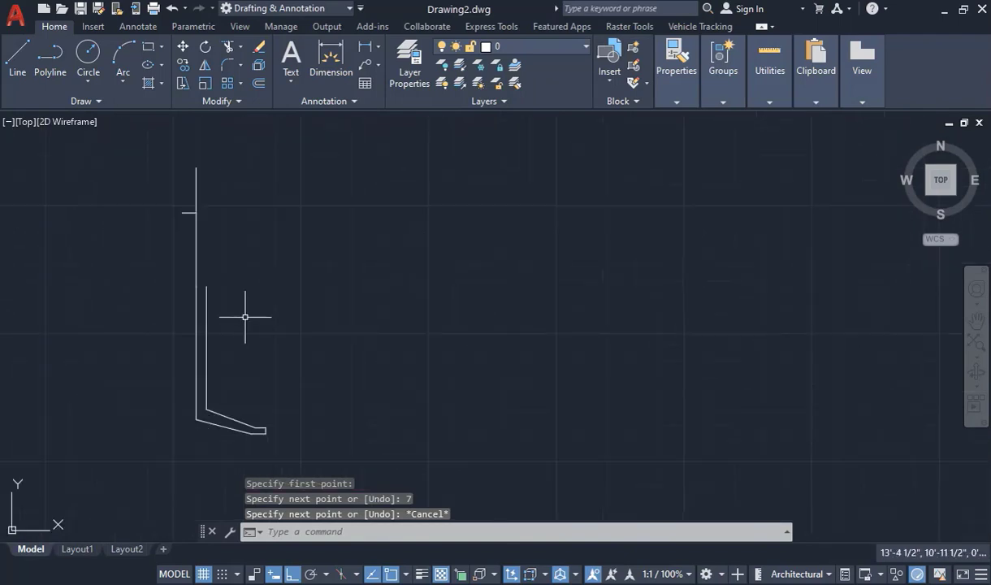
left_click(88, 54)
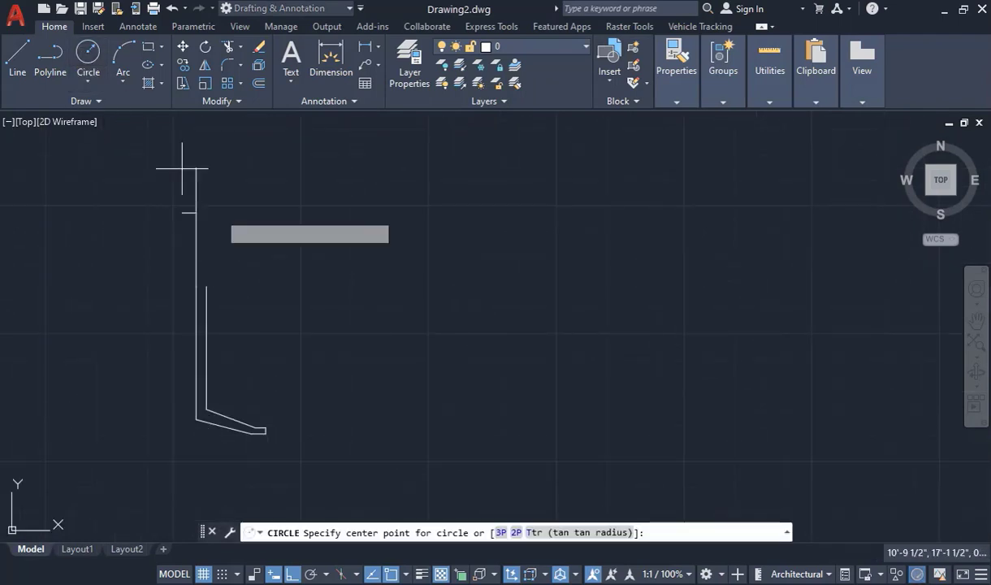
left_click(183, 212)
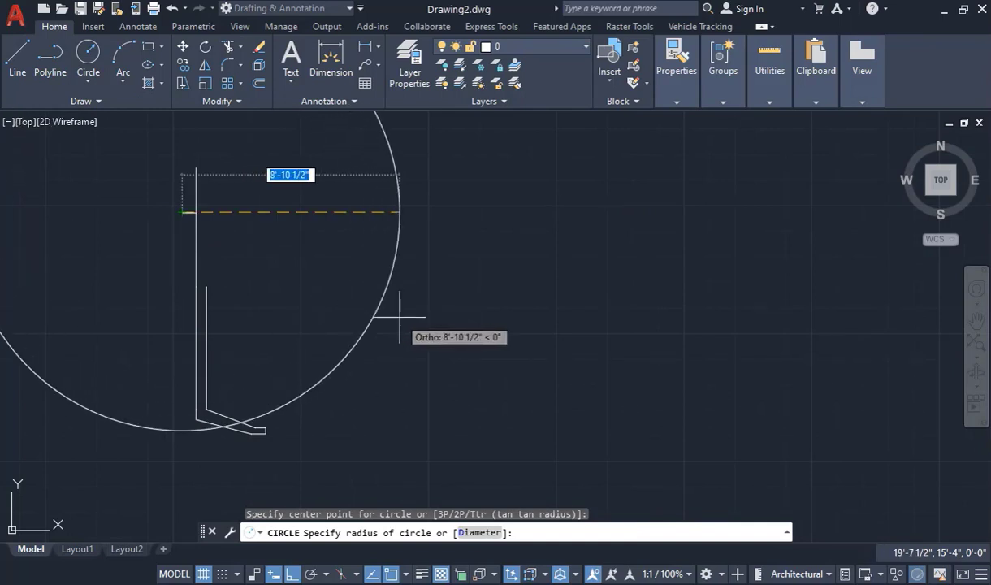
type("r")
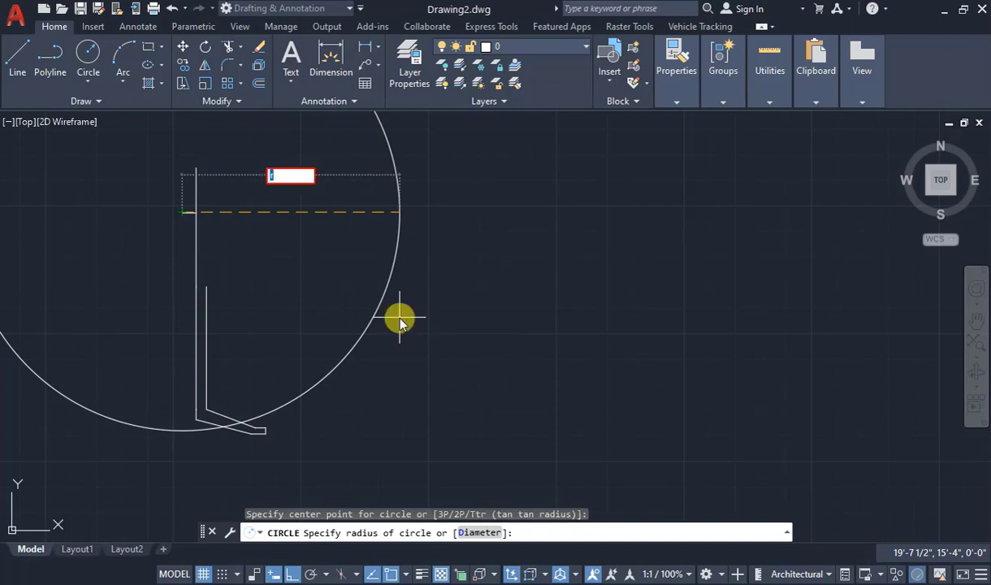
key("Escape")
type("45")
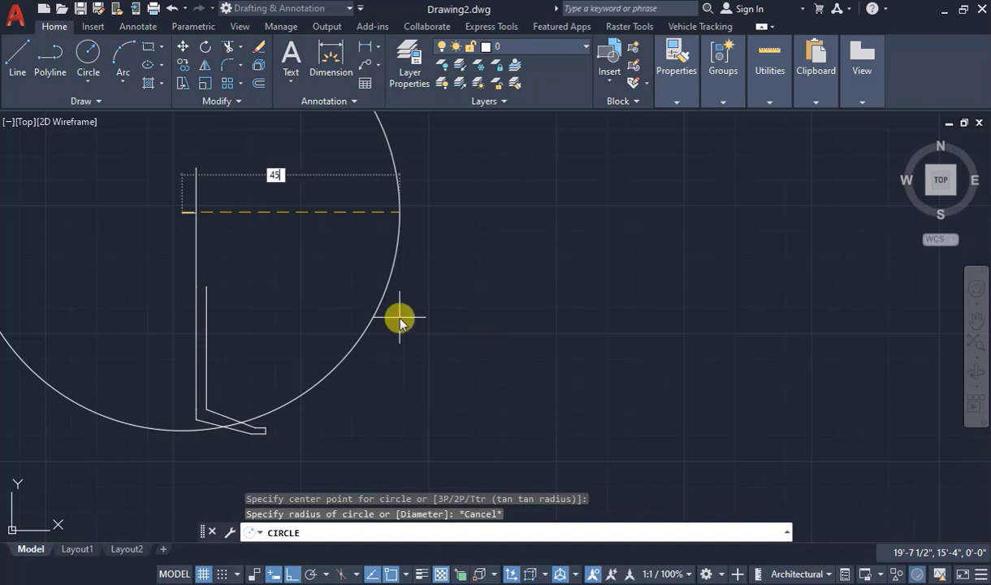
key("Return")
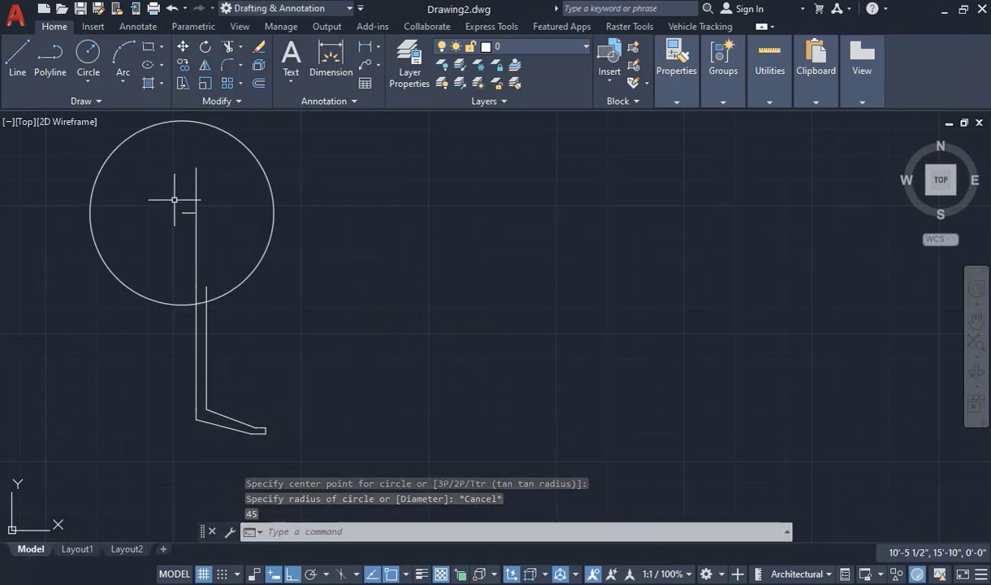
Draw a circle with a 36-inch radius centred on the right end of the 7-inch horizontal line.
key("Return")
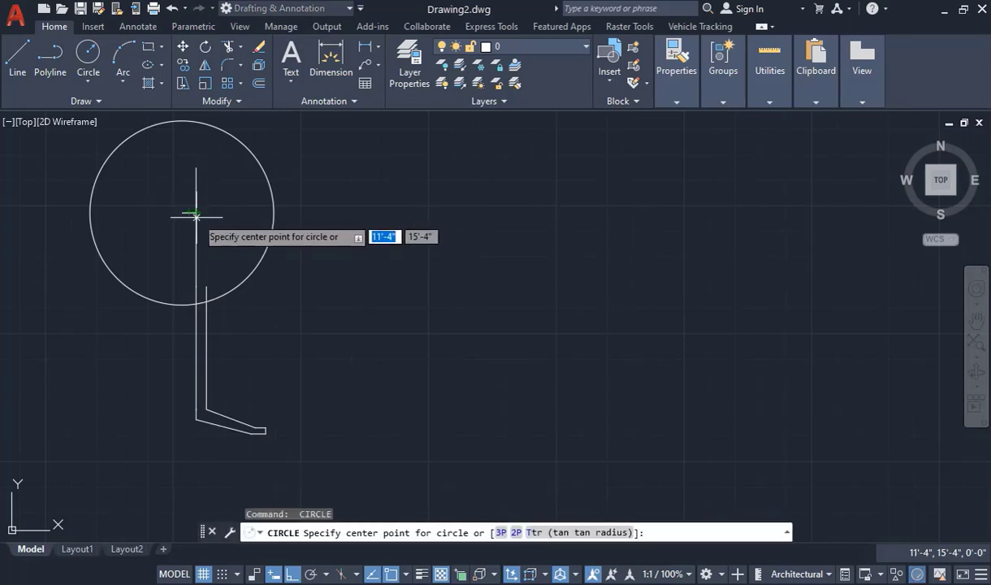
left_click(196, 212)
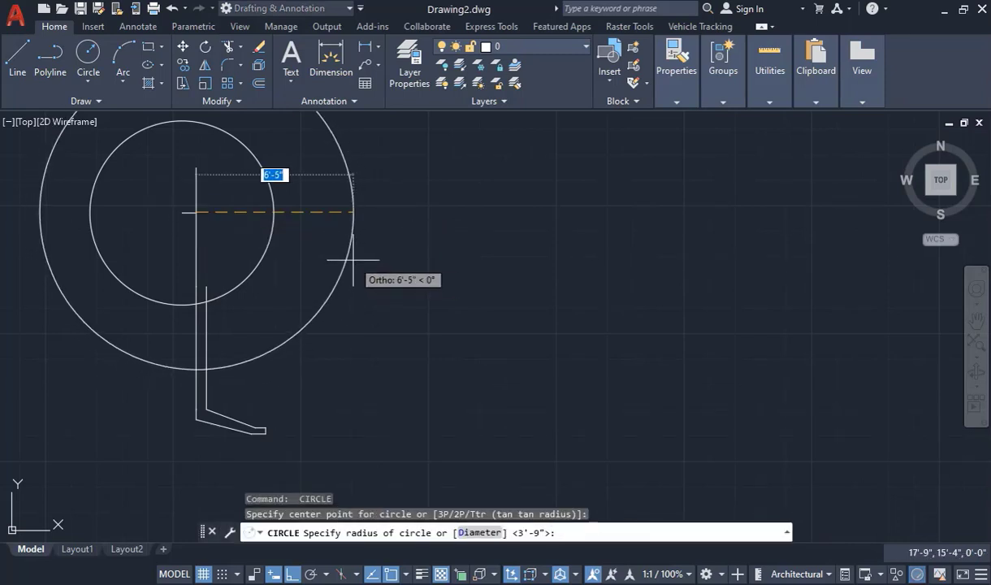
type("36")
key("Return")
Break a small gap in the lower-left part of both the 36-inch-radius and the 45-inch-radius circle.
scroll(265, 277, "up", 2)
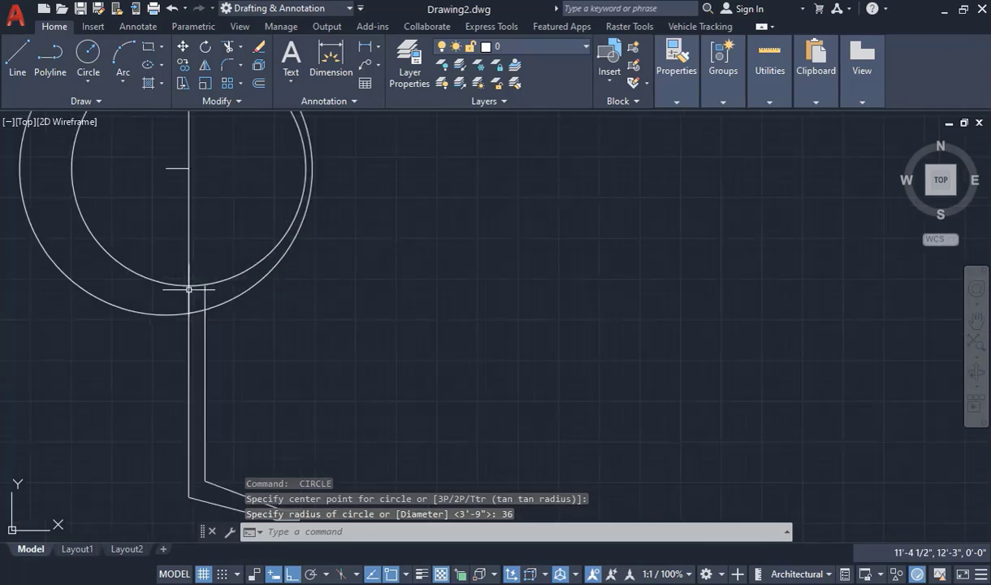
scroll(469, 321, "down", 2)
scroll(230, 118, "up", 2)
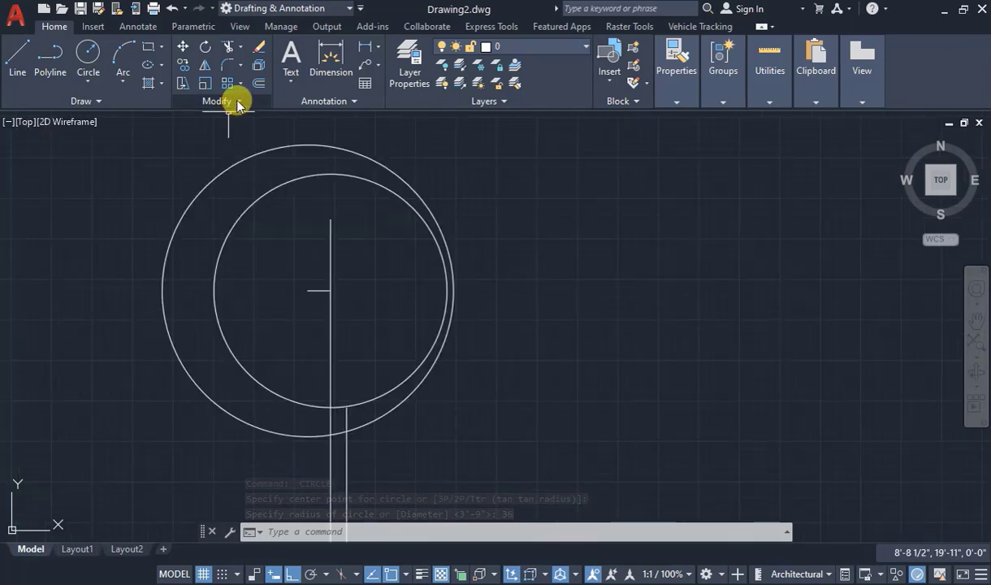
left_click(237, 102)
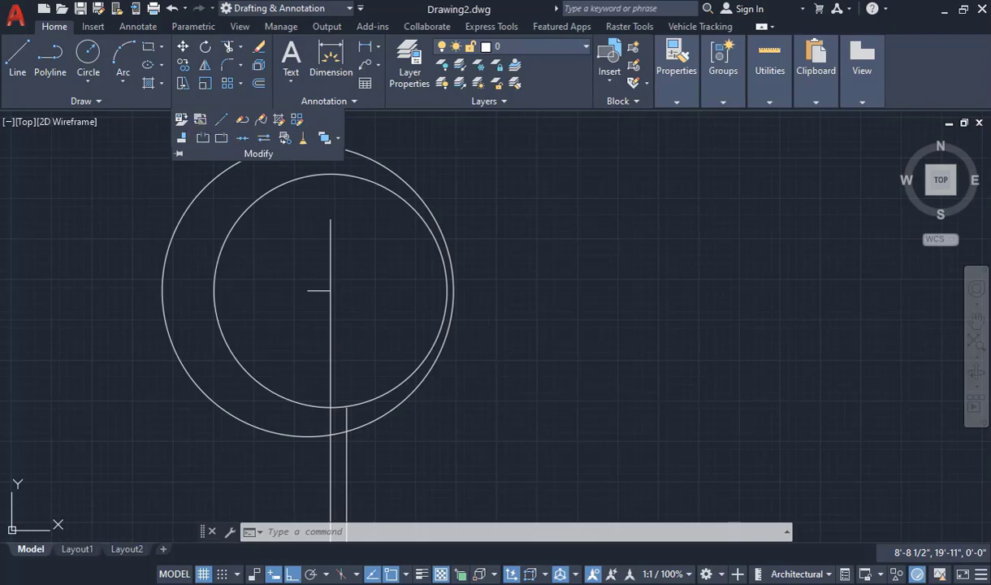
left_click(221, 137)
left_click(299, 401)
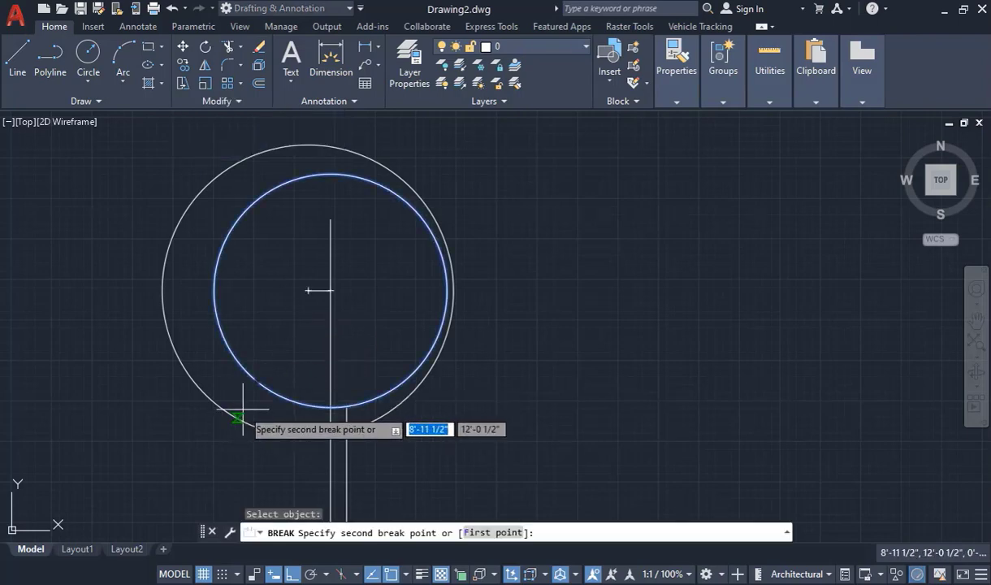
left_click(232, 415)
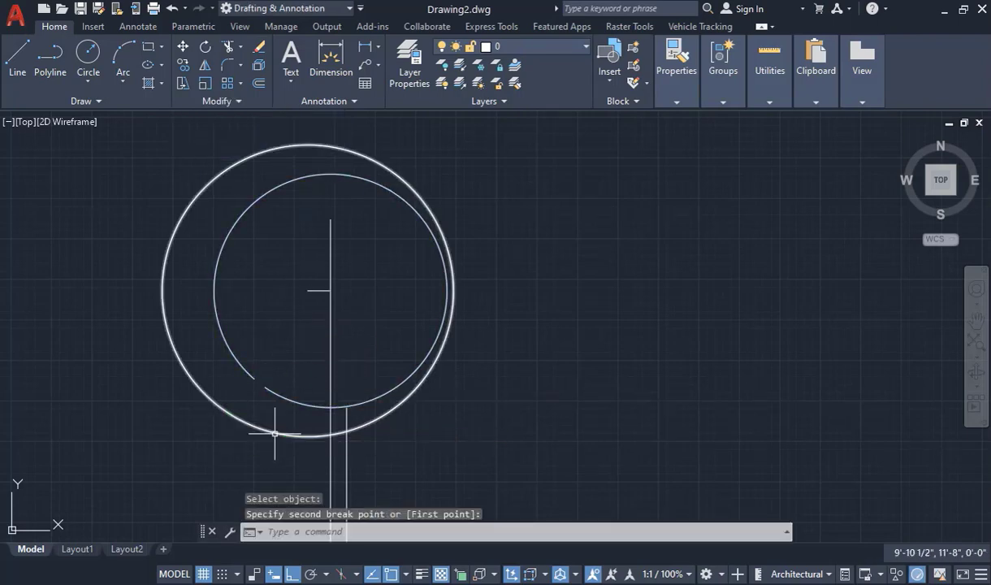
key("Return")
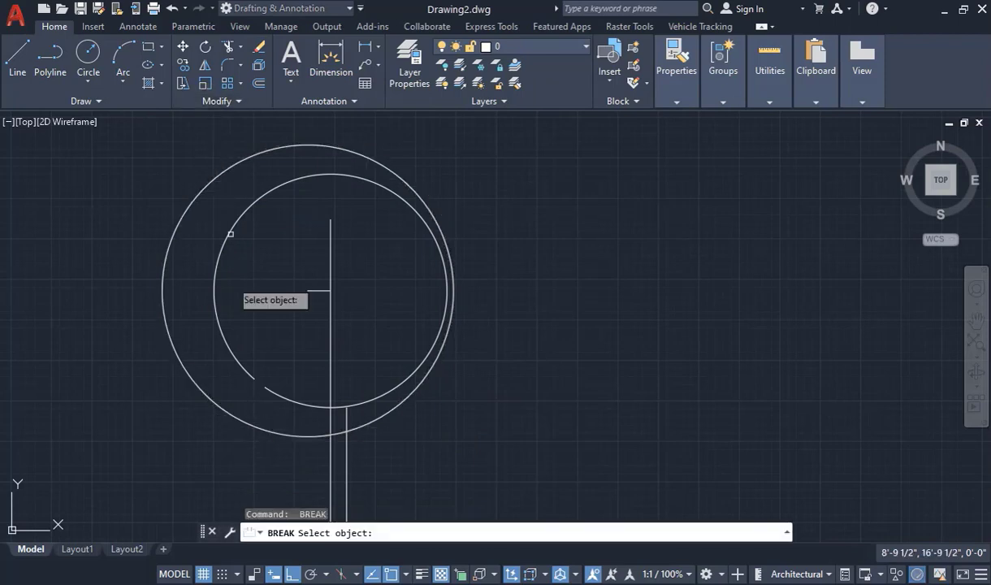
left_click(248, 423)
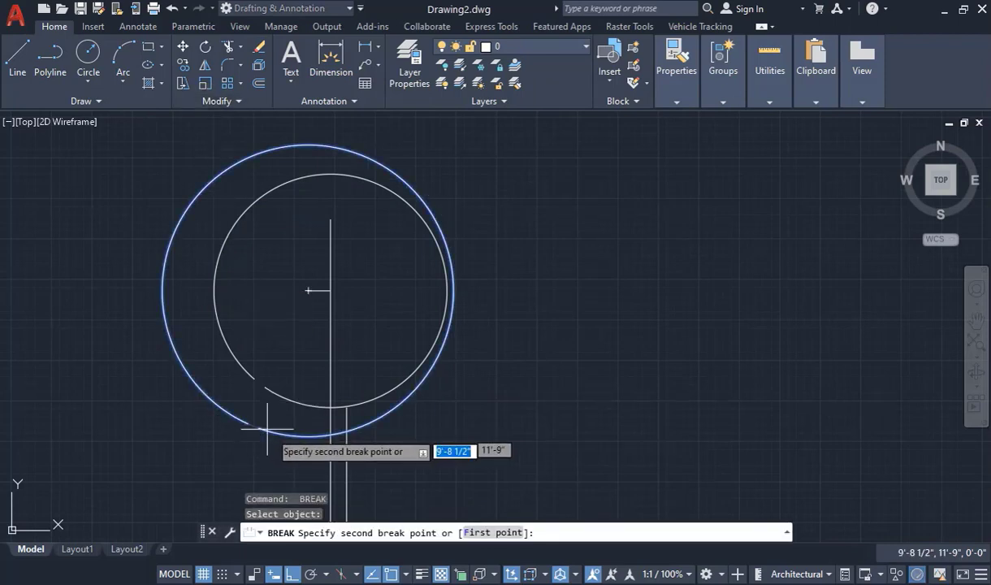
left_click(270, 429)
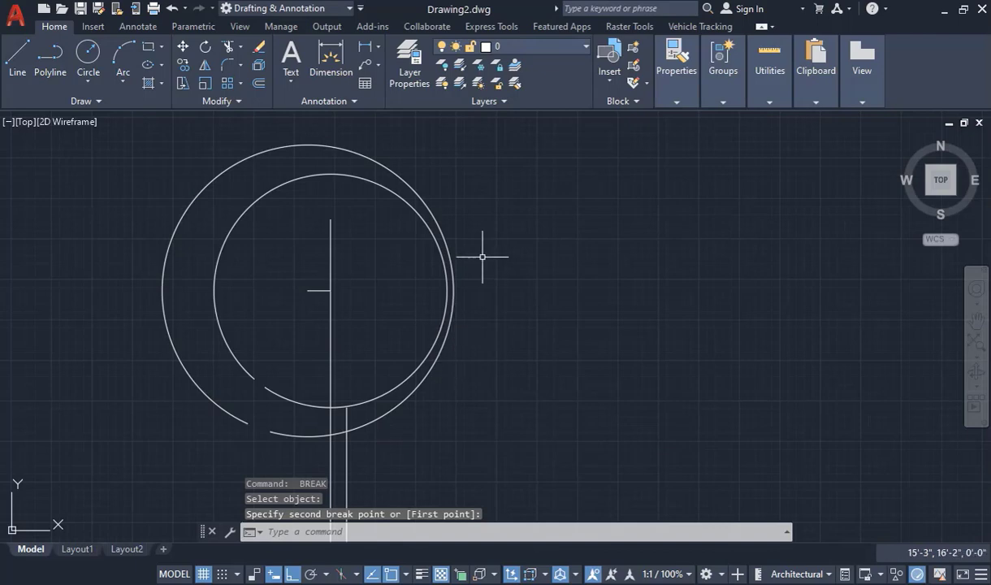
Draw a horizontal line from the centre of the 36-inch-radius circle to the right, extending beyond both circles.
left_click(17, 52)
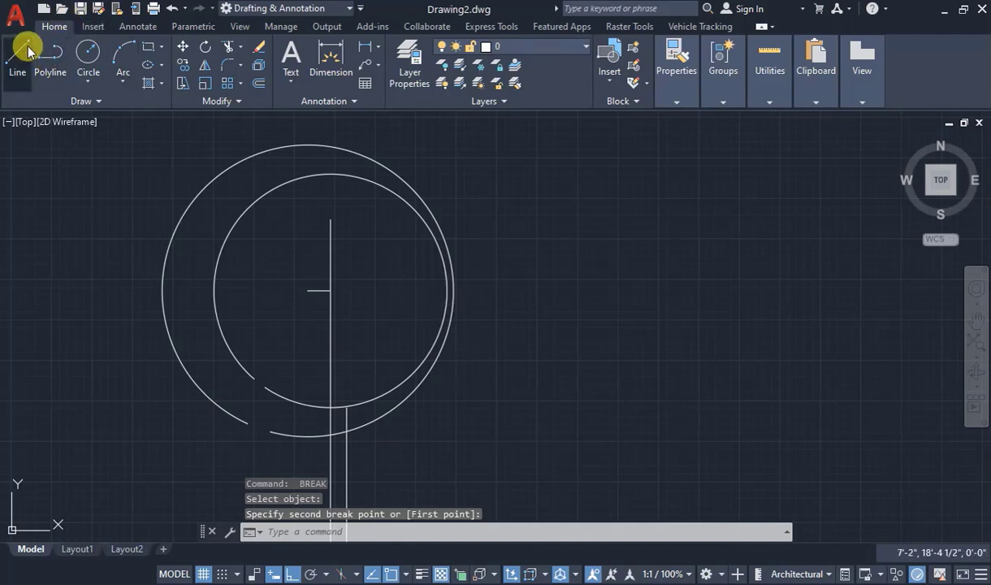
left_click(331, 289)
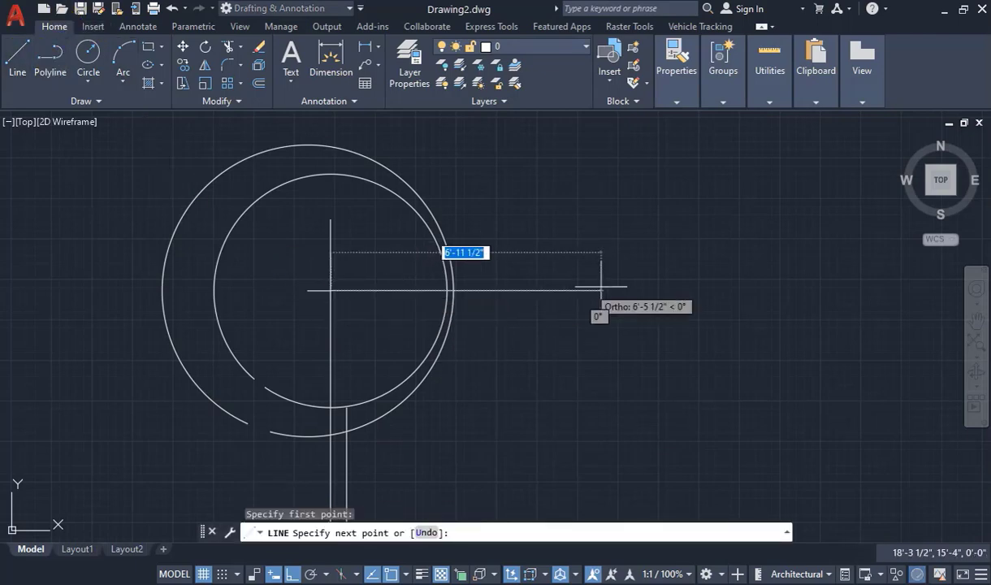
left_click(560, 290)
key("Escape")
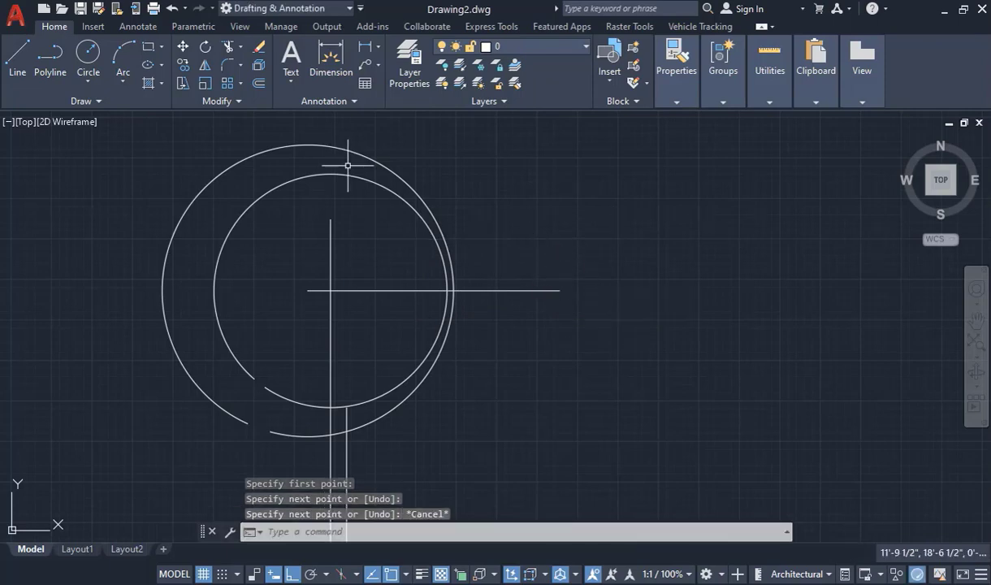
Draw a 22-inch vertical line upward from where the inner circle crosses the horizontal line on its right side.
left_click(17, 54)
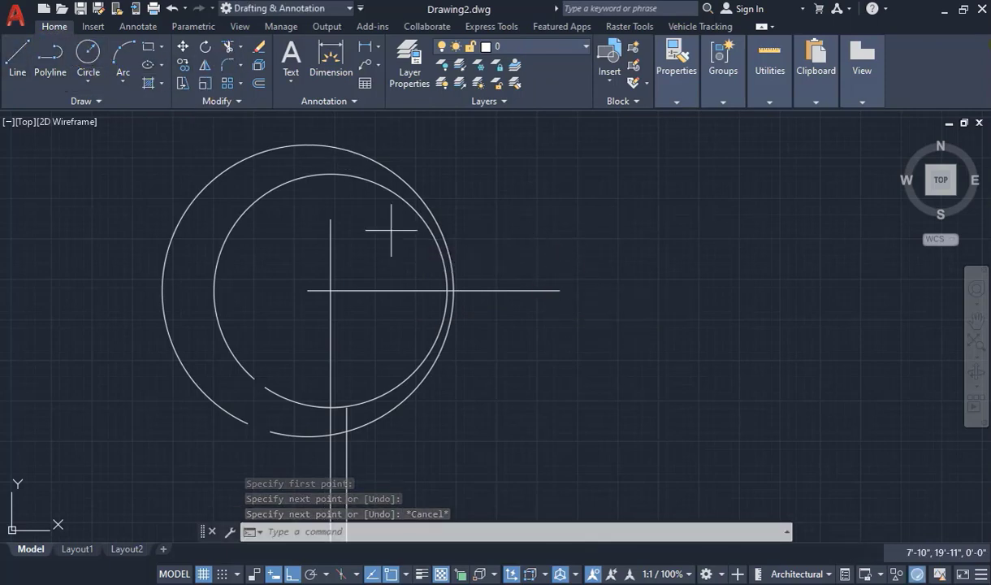
scroll(488, 276, "up", 5)
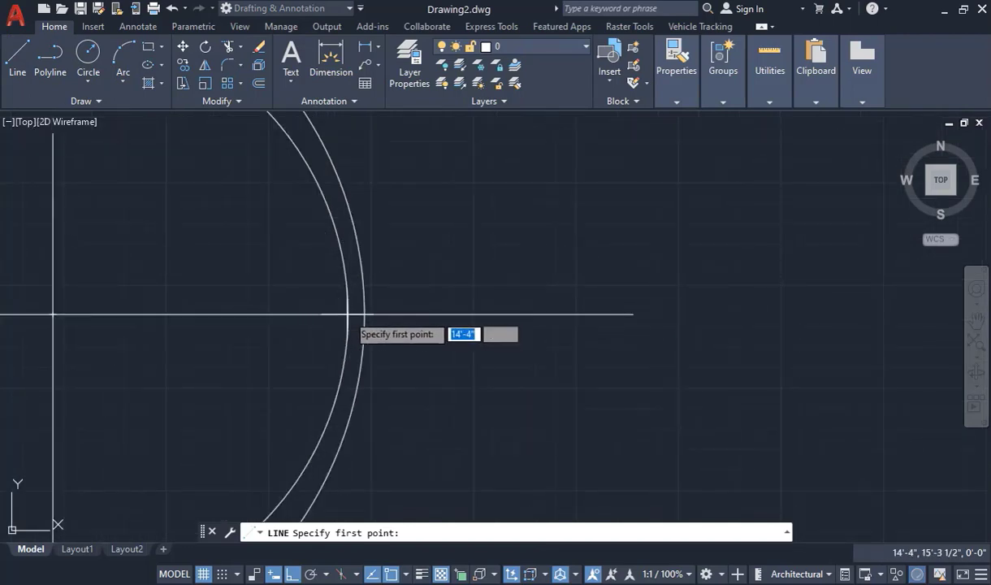
left_click(347, 315)
scroll(375, 396, "down", 2)
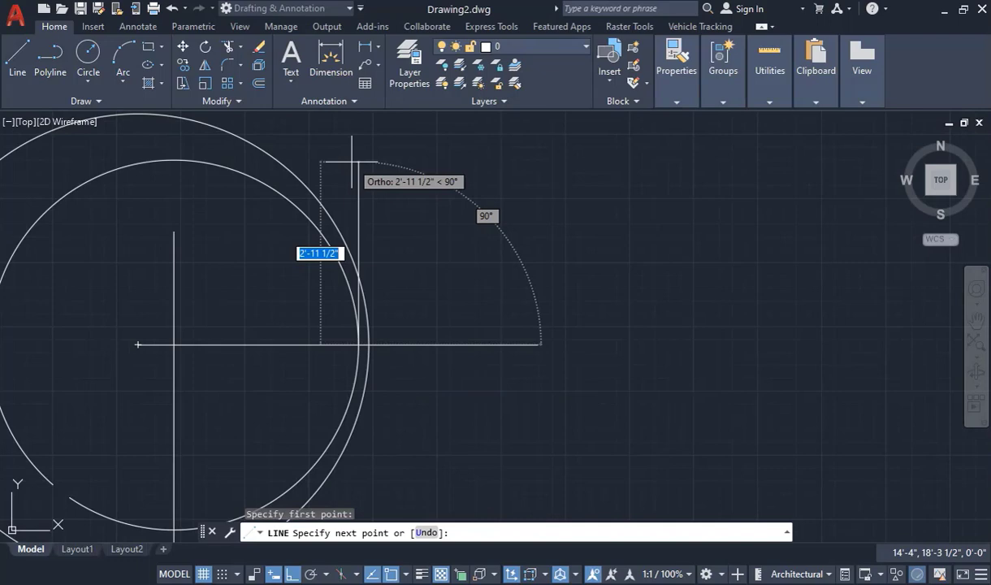
type("22")
key("Return")
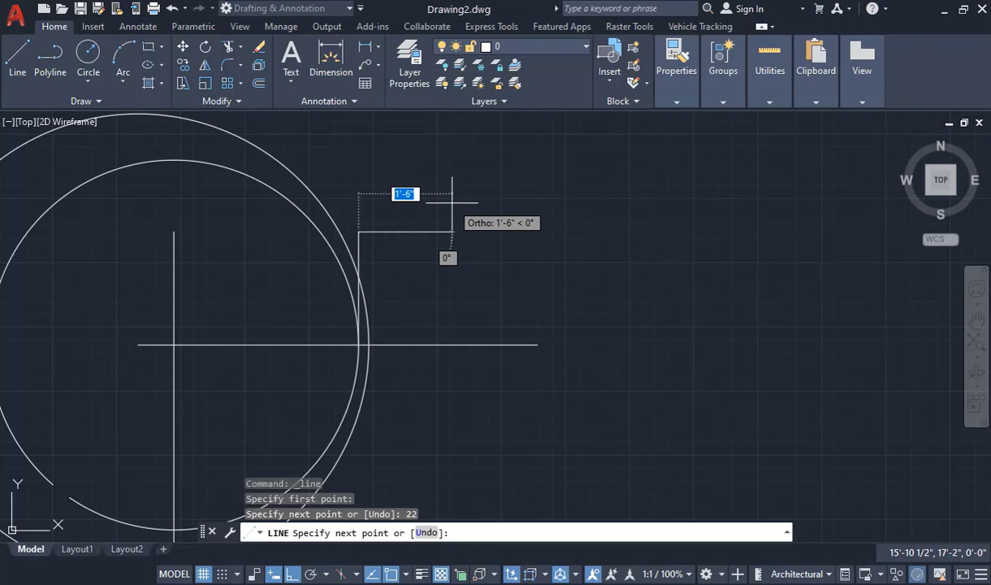
key("Escape")
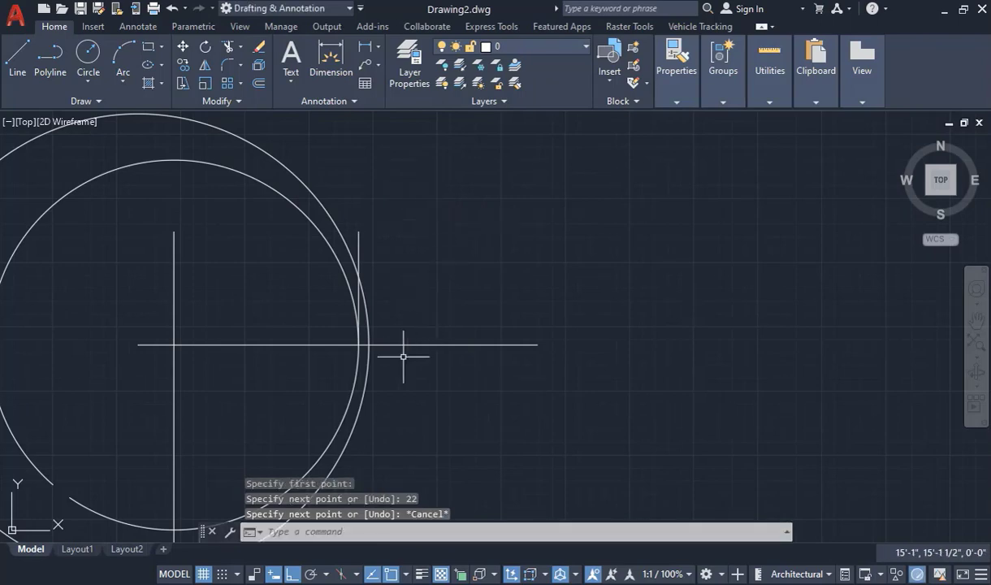
Draw a 22-inch vertical line upward from the outer circle's right crossing, and connect its top to the neighbouring vertical line.
key("Return")
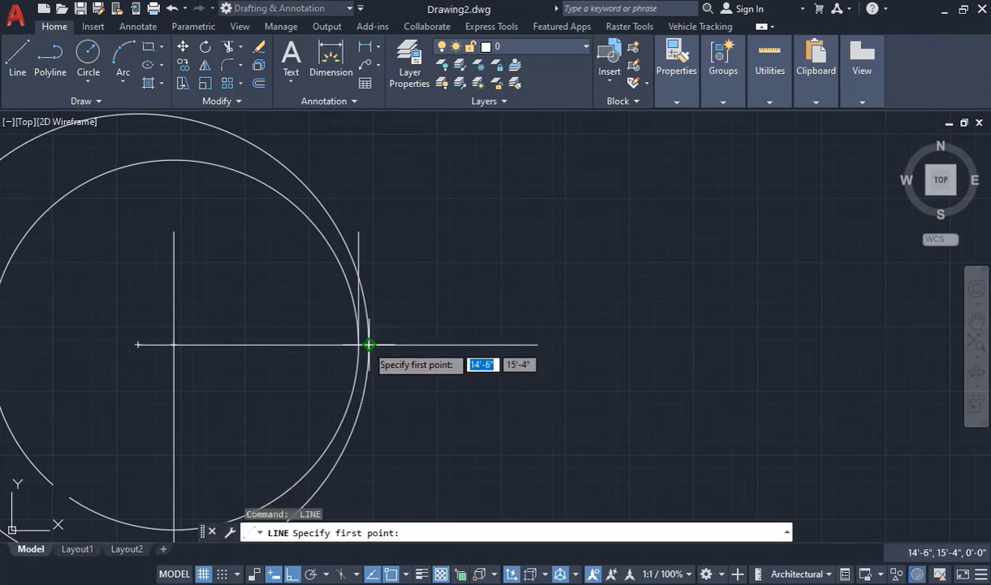
left_click(369, 344)
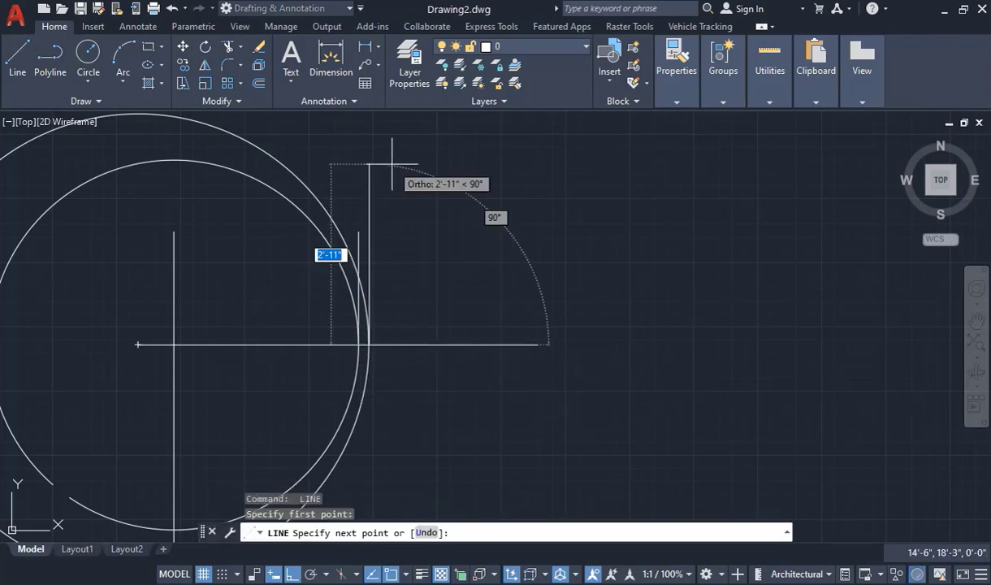
type("22")
key("Return")
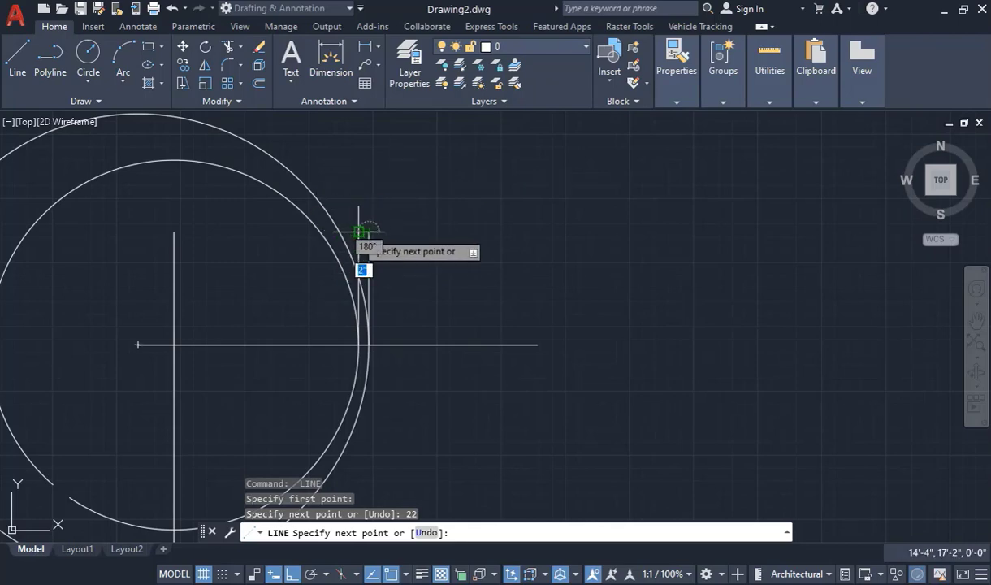
left_click(361, 232)
key("Escape")
Try to fillet the top right corner of the narrow strip with a 0.5-inch radius.
scroll(439, 225, "down", 4)
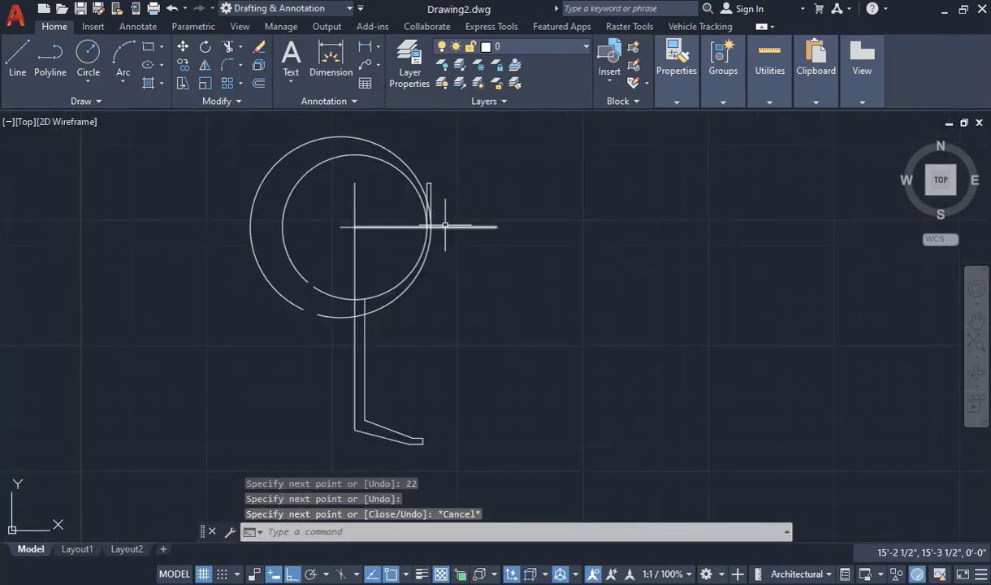
scroll(445, 225, "up", 3)
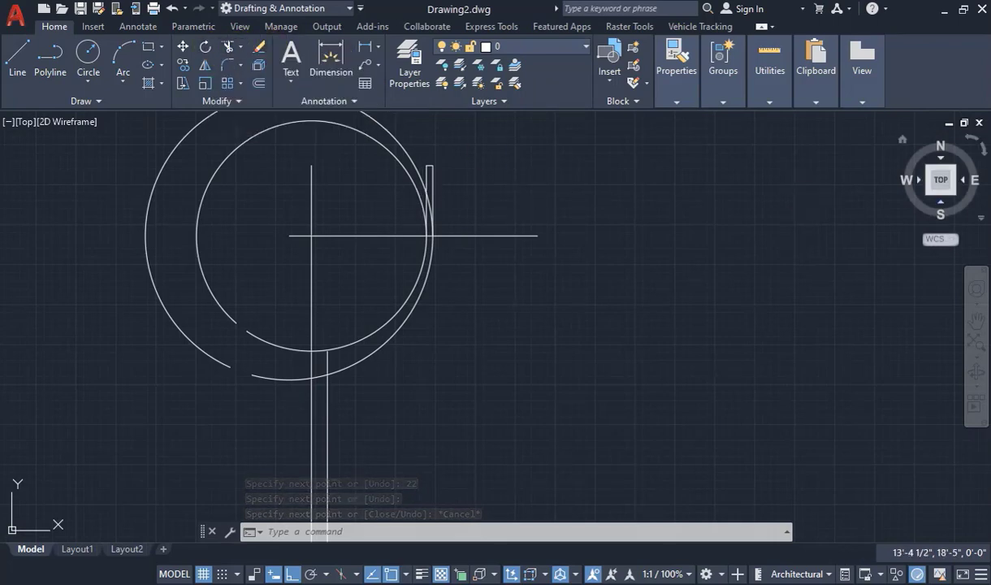
middle_click_drag(438, 243, 487, 281)
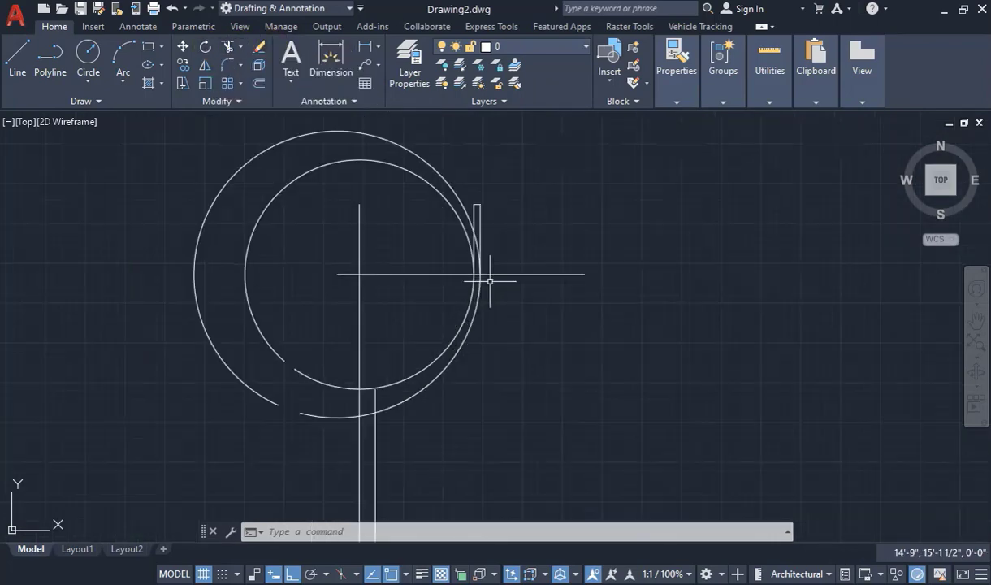
left_click(229, 66)
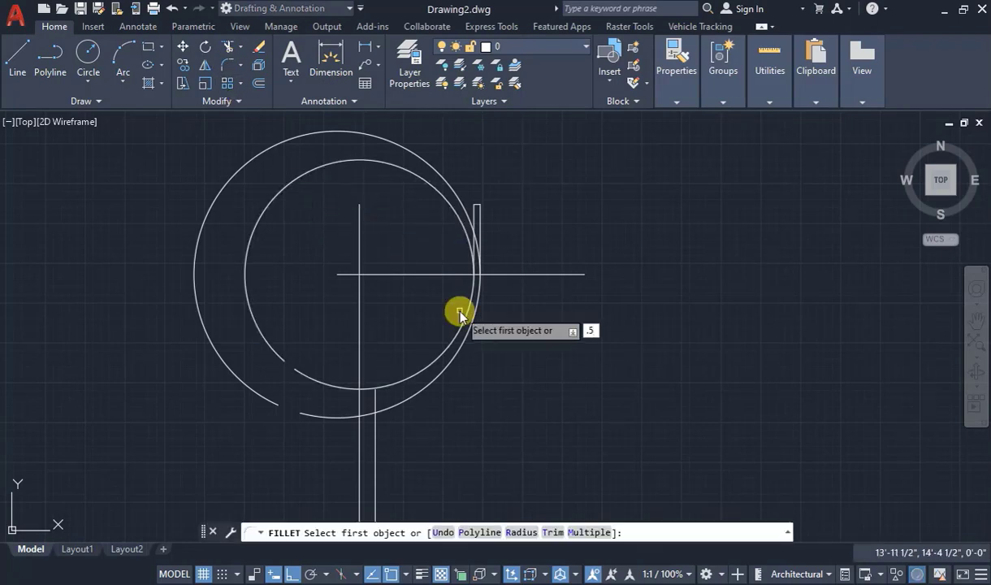
key("Return")
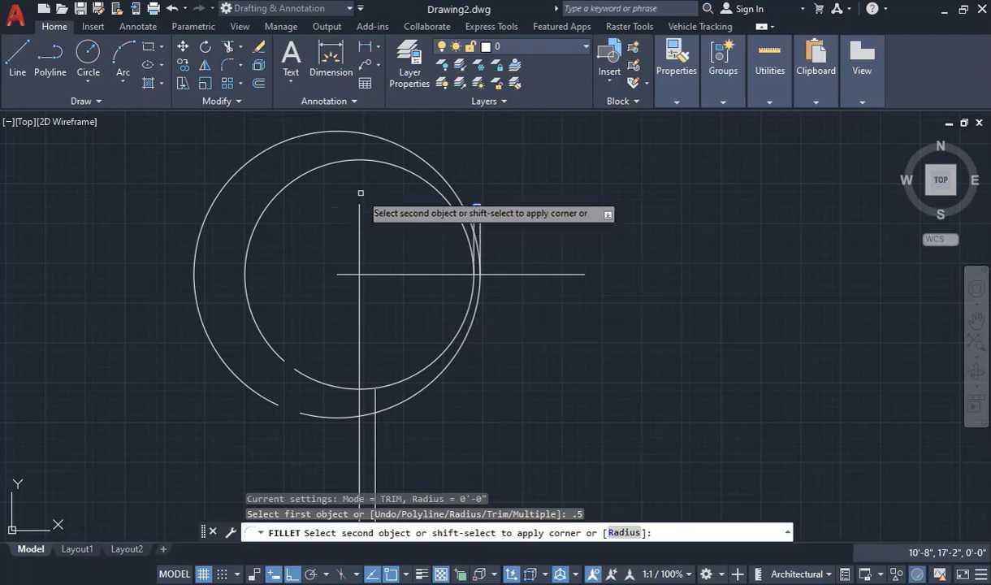
scroll(489, 205, "up", 5)
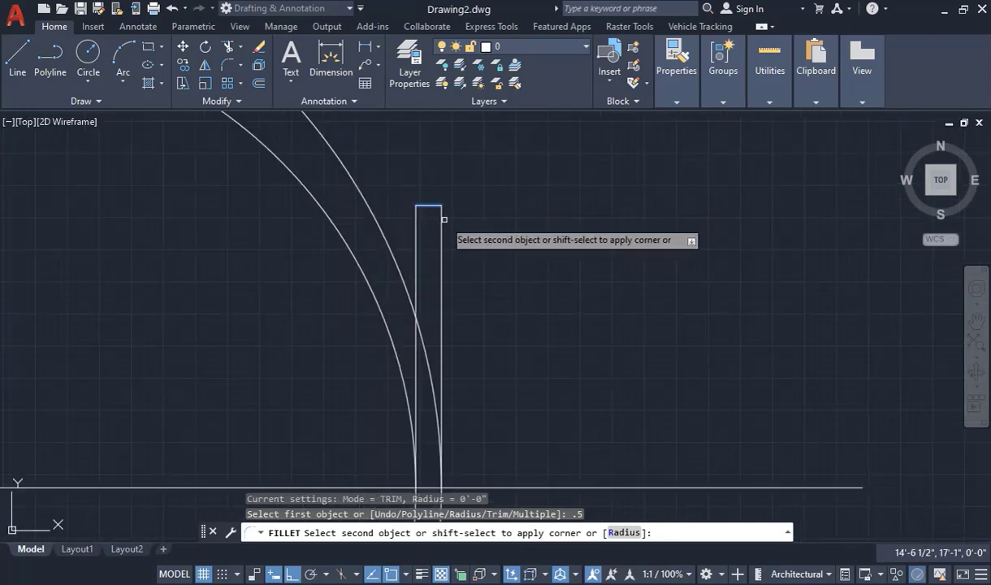
left_click(440, 218)
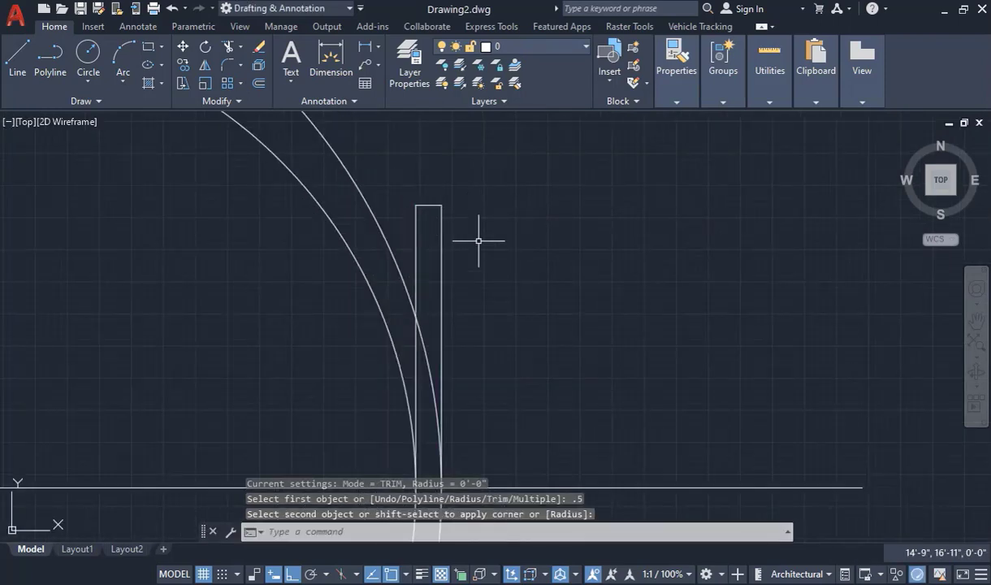
Set the fillet radius to 0.5 inch and round the top right corner of the narrow strip.
key("Return")
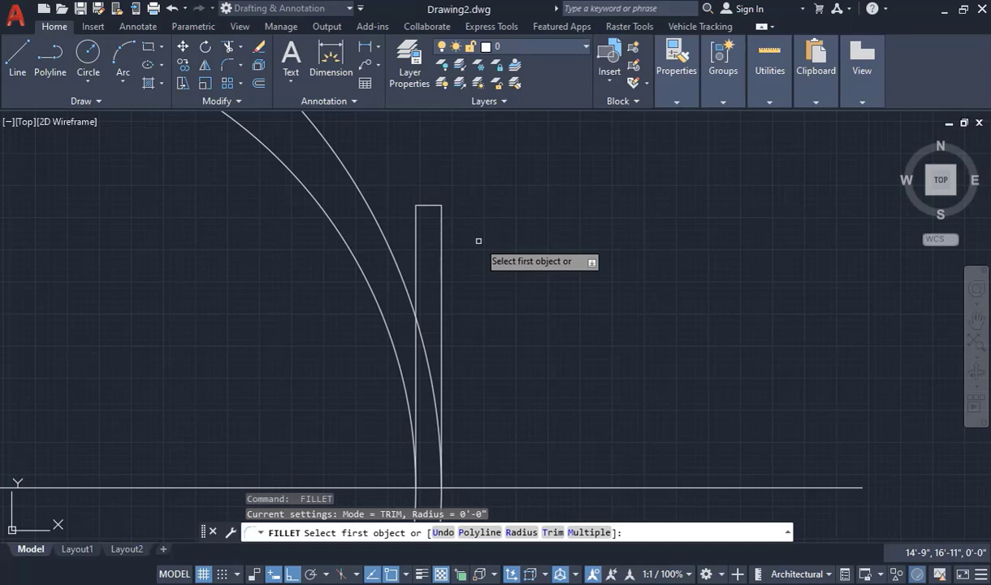
type("r")
key("Return")
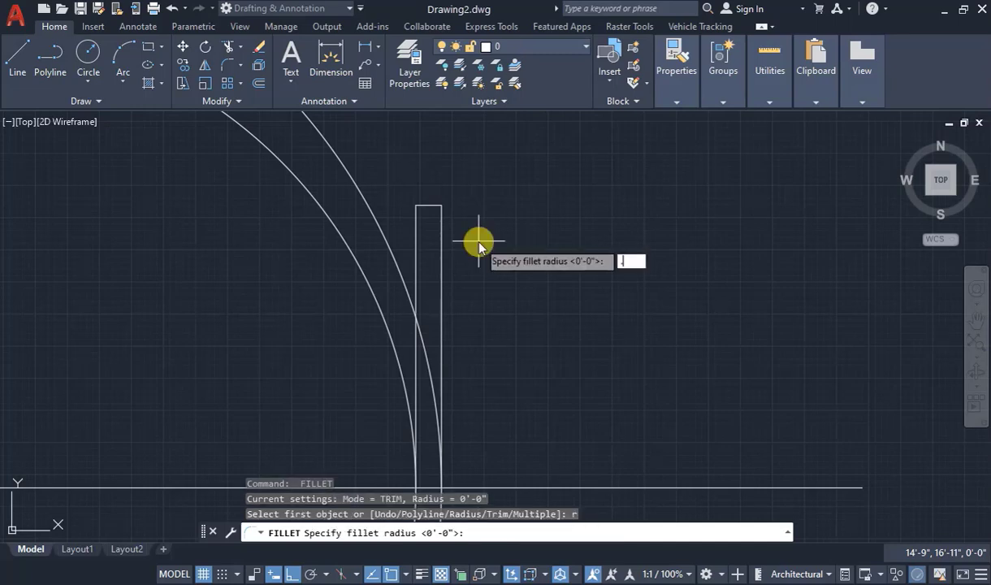
type(".5")
key("Return")
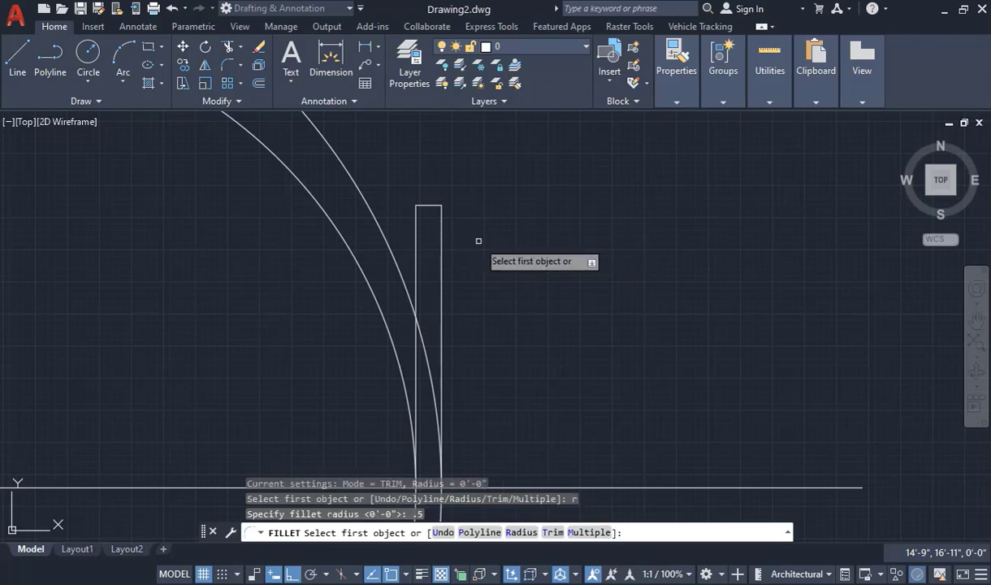
left_click(442, 216)
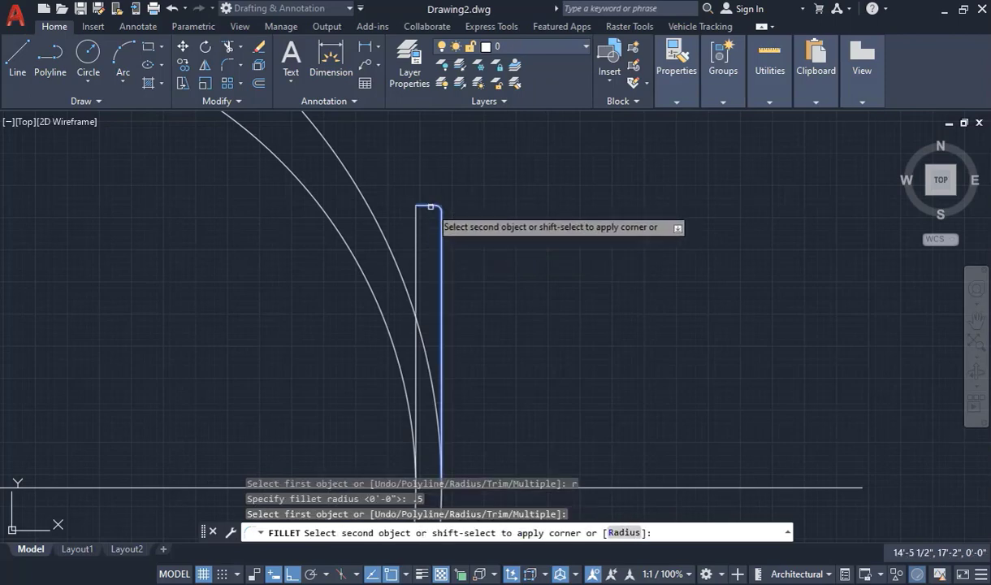
left_click(423, 208)
Fillet the top left corner of the narrow strip with the same 0.5-inch radius.
type("f")
key("Return")
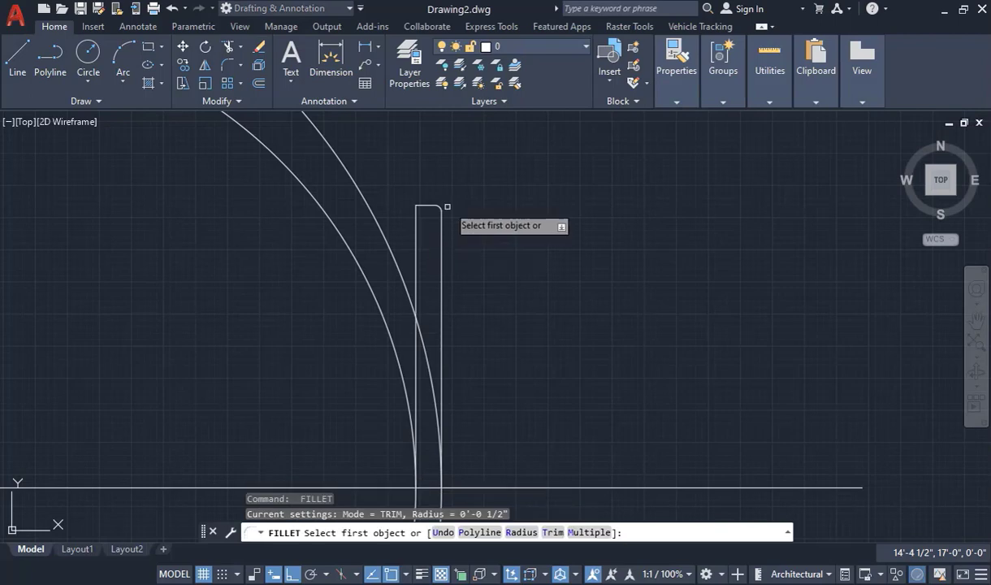
left_click(428, 206)
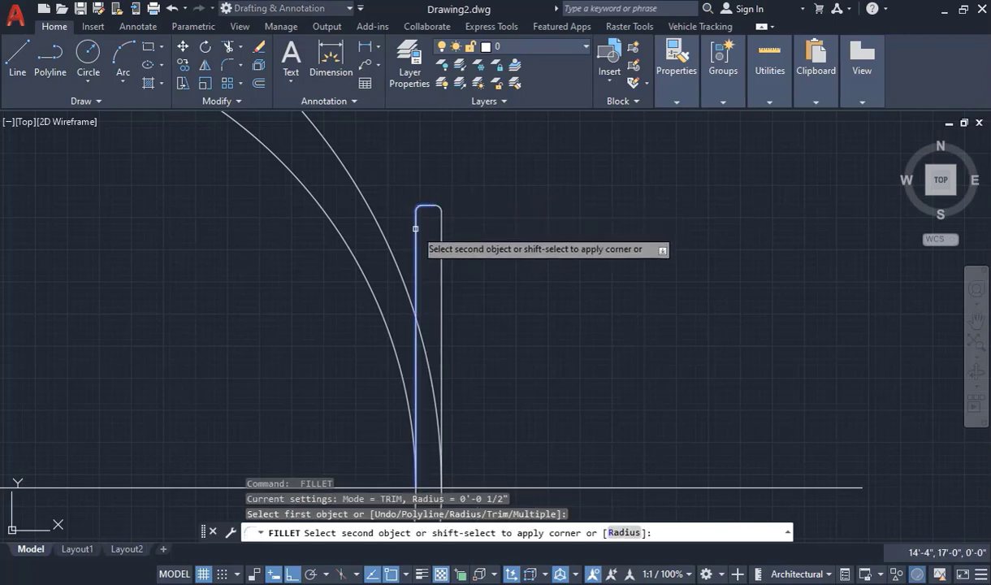
left_click(417, 234)
scroll(531, 398, "down", 5)
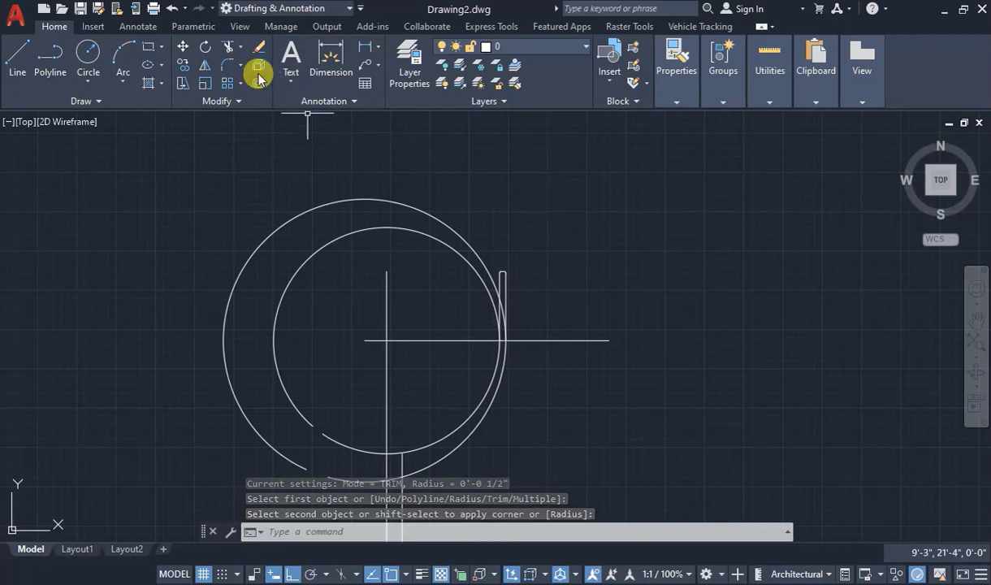
Fillet the outer circle's lower arc and the stem's right vertical line with a 5-inch radius.
scroll(344, 131, "down", 1)
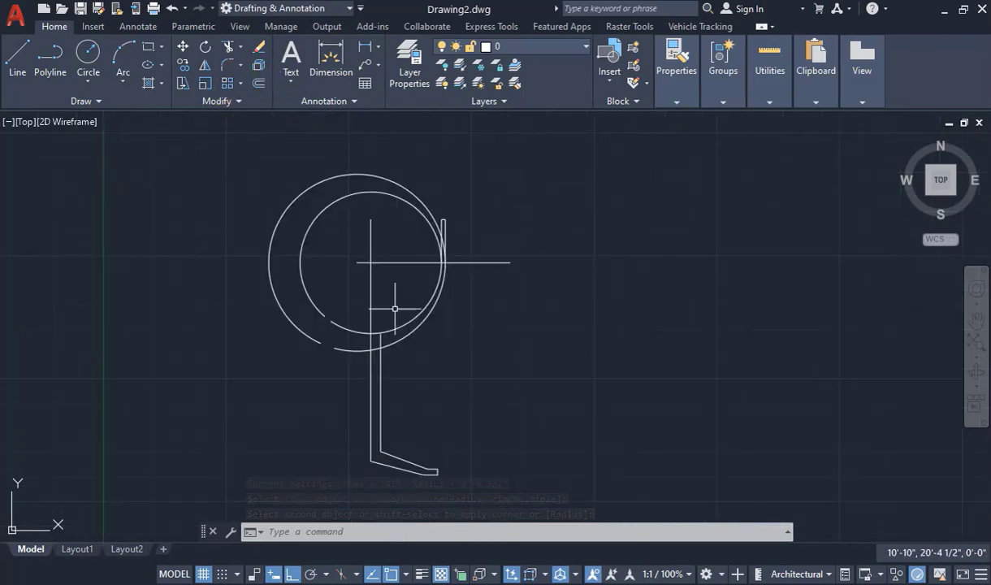
scroll(393, 374, "up", 2)
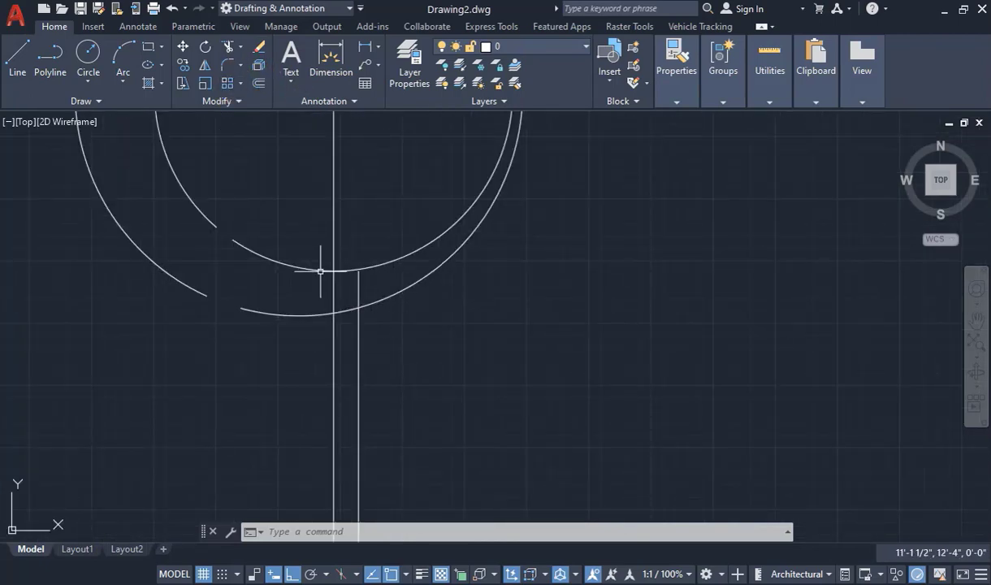
left_click(230, 62)
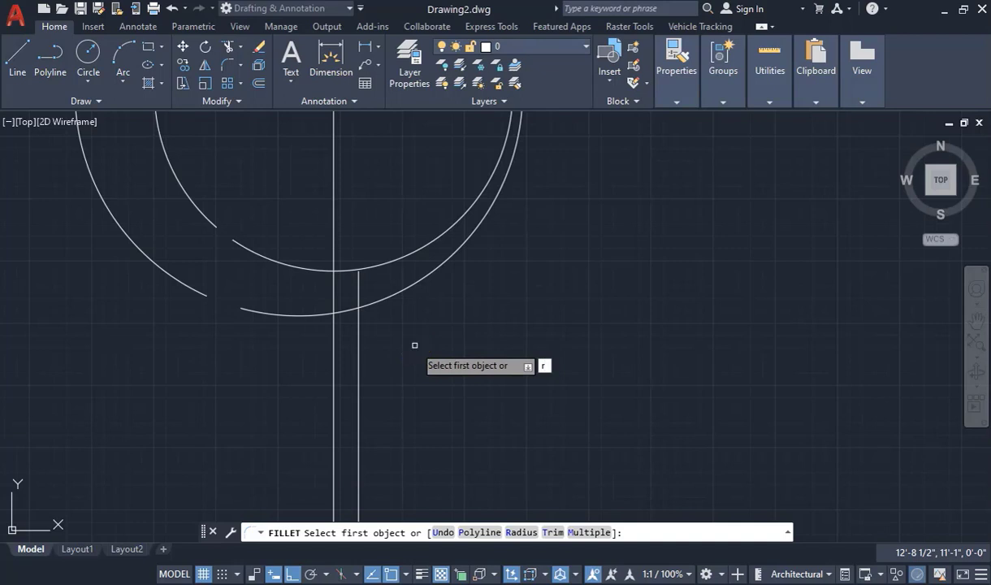
key("Return")
type("5")
key("Return")
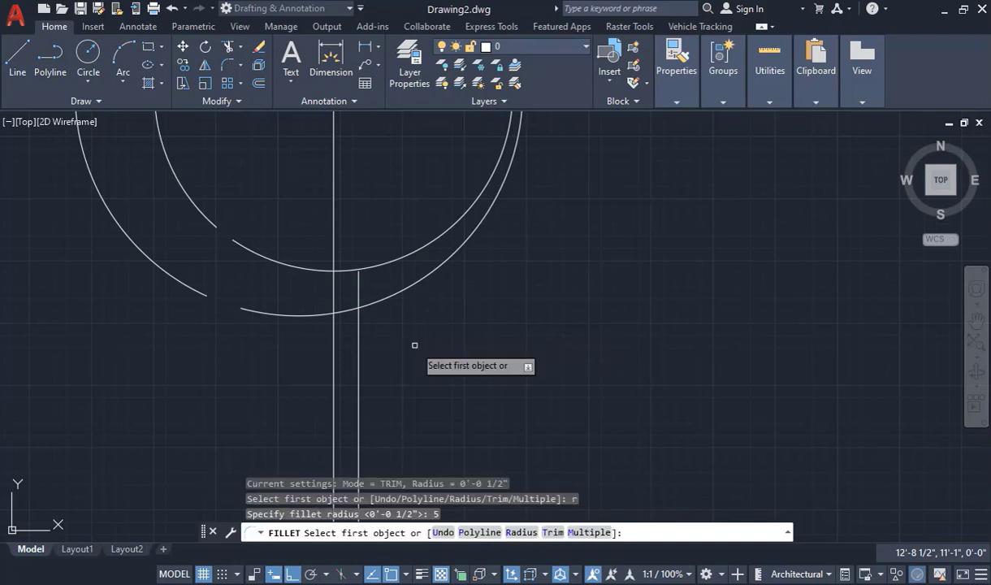
left_click(380, 294)
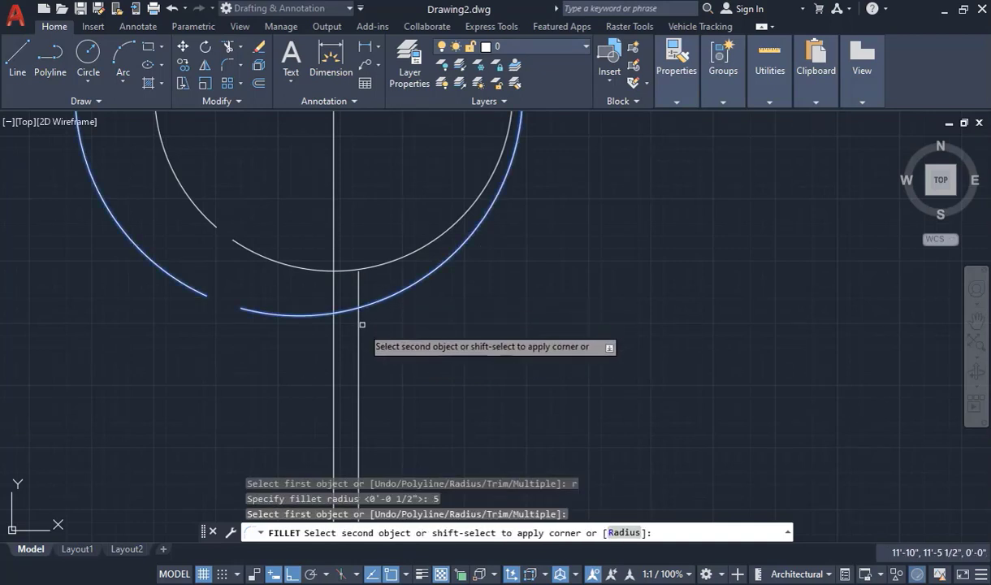
left_click(358, 338)
Fillet the inner corner between the stem's right vertical line and the foot's upper sloped line with a 3-inch radius.
scroll(422, 281, "down", 5)
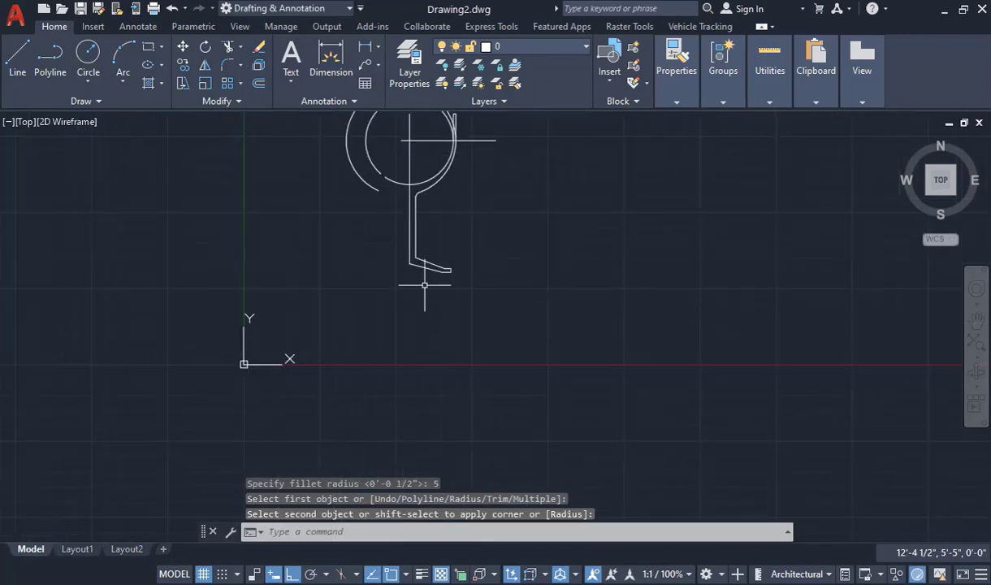
scroll(443, 260, "up", 5)
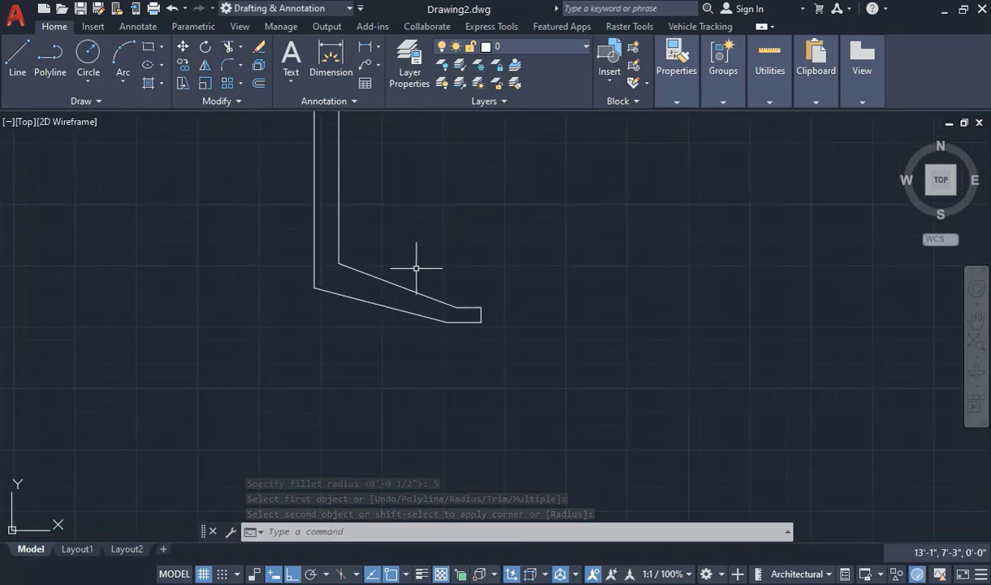
type("f")
key("Return")
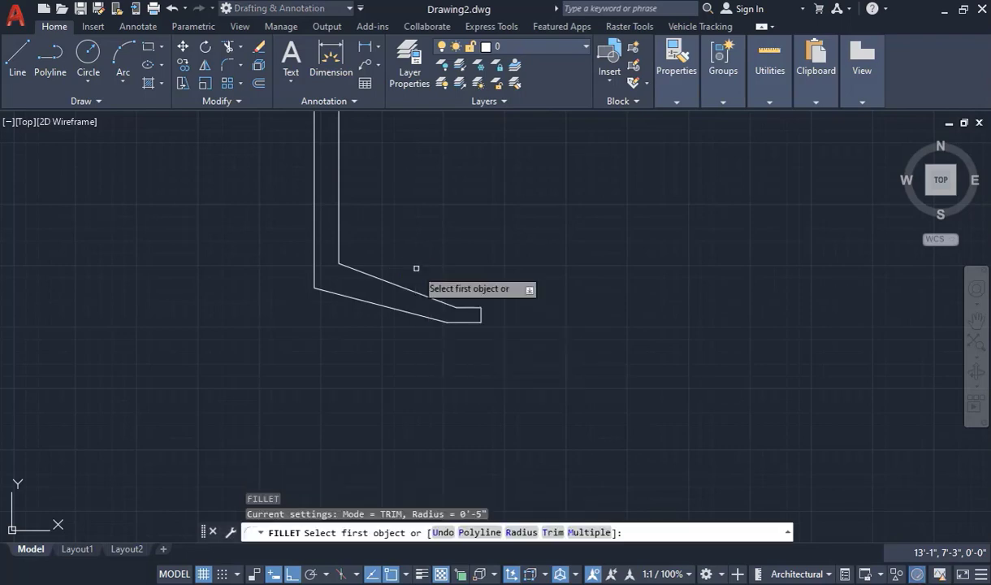
type("r")
key("Return")
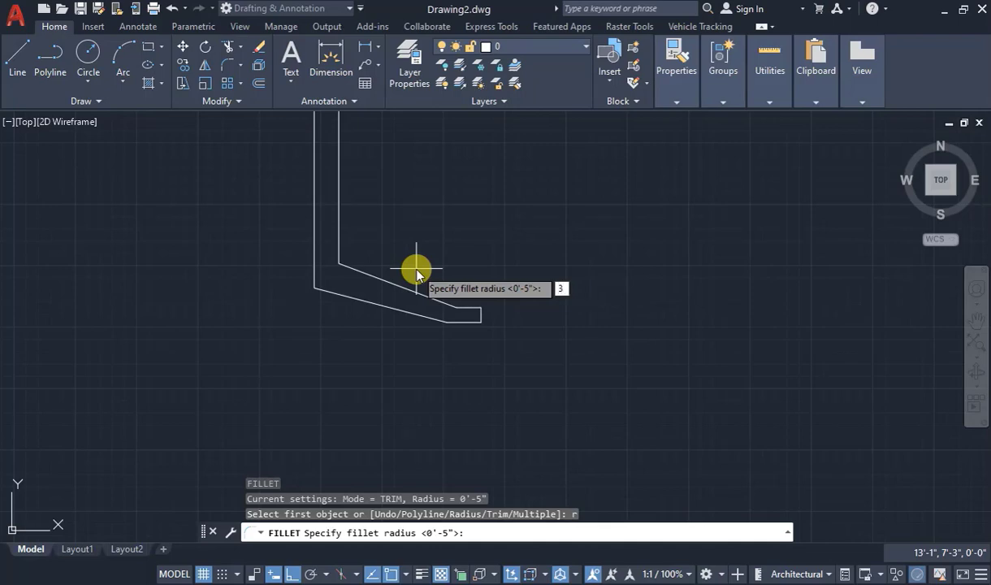
key("Return")
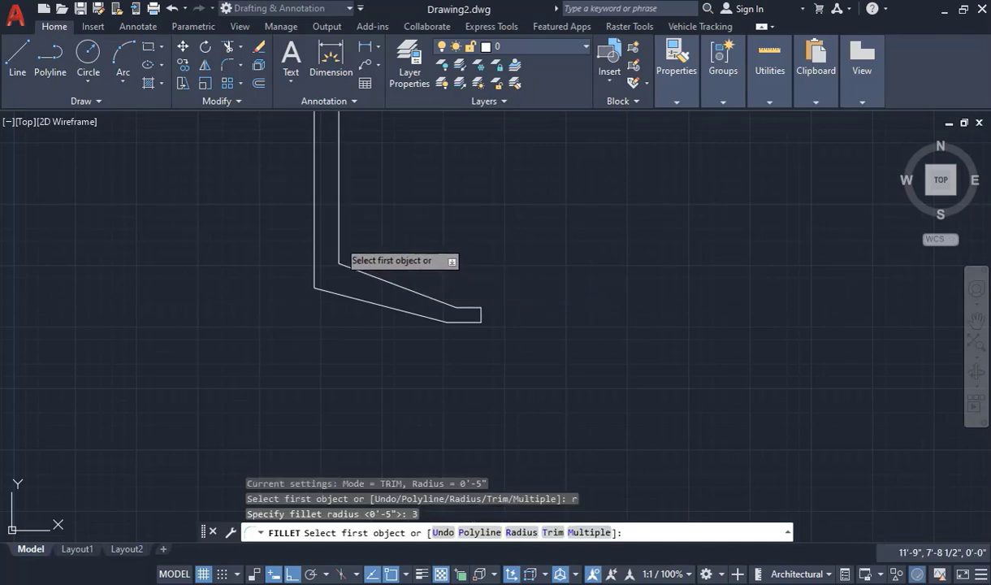
left_click(339, 254)
left_click(351, 269)
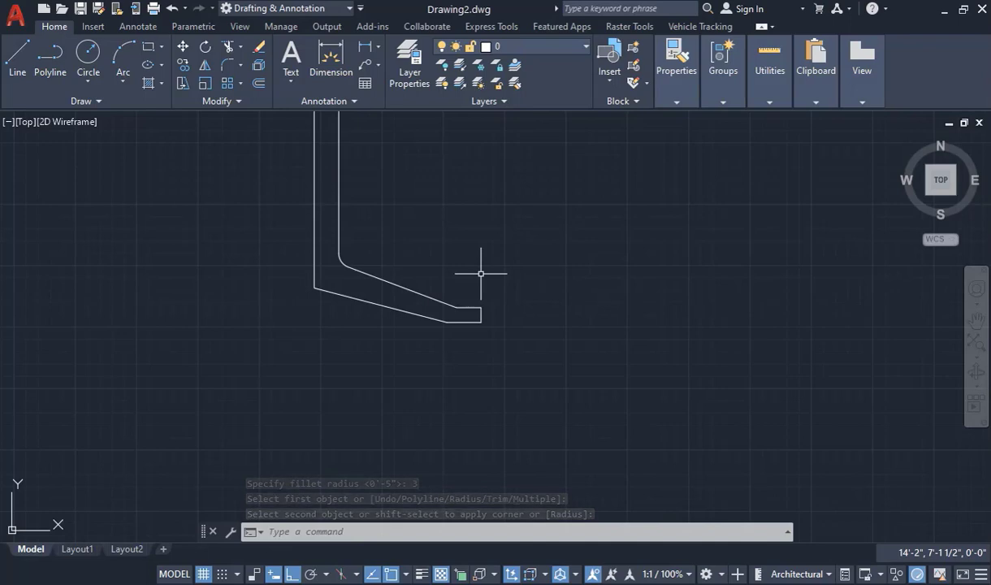
Fillet the upper and lower corners at the foot's right tip with a 1-inch radius.
key("Return")
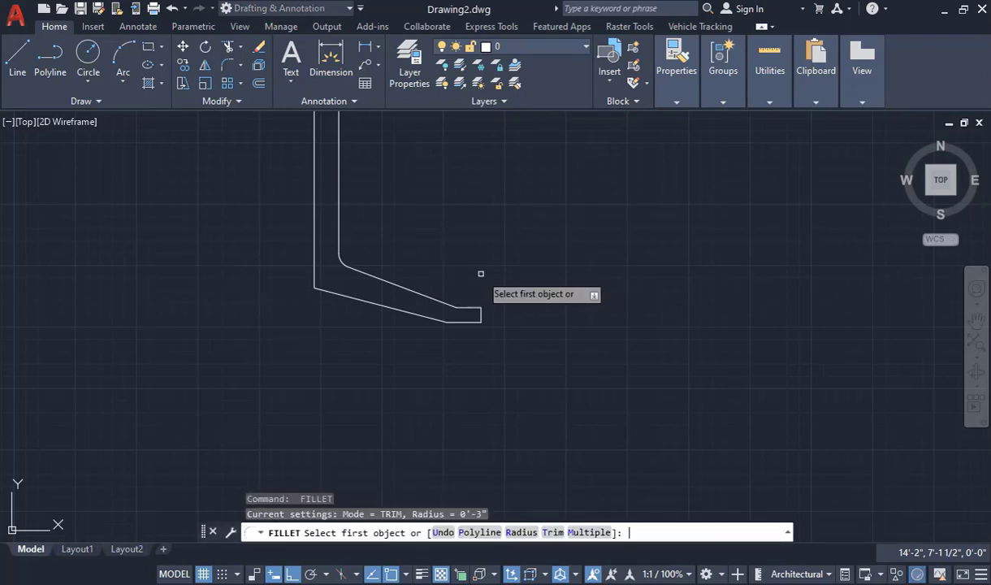
type("r")
key("Return")
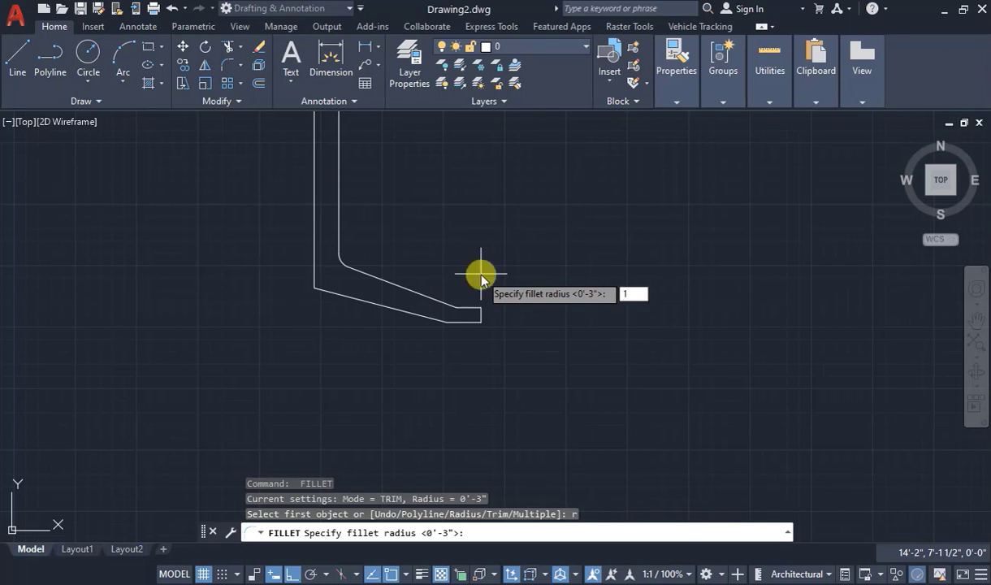
key("Return")
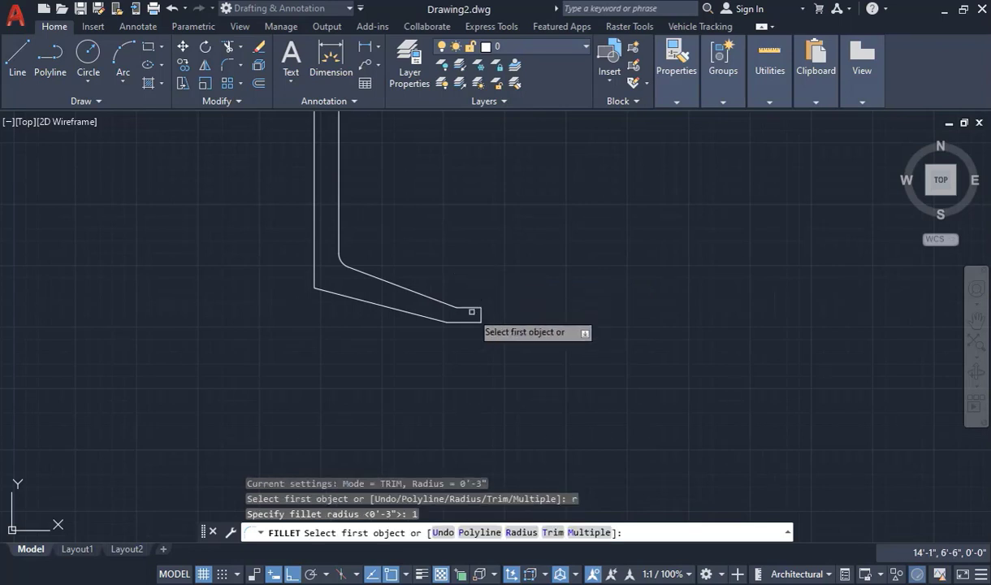
left_click(472, 307)
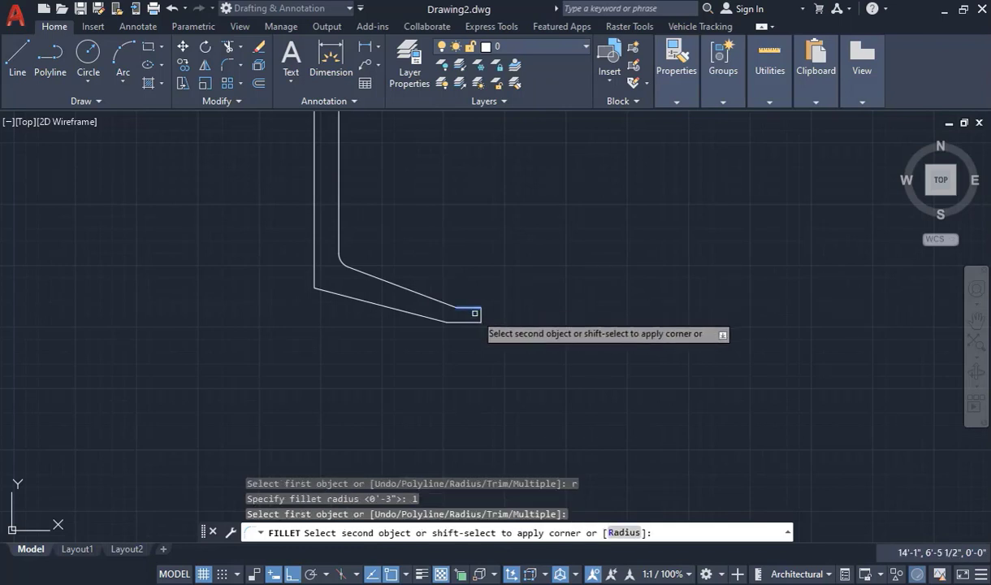
left_click(480, 316)
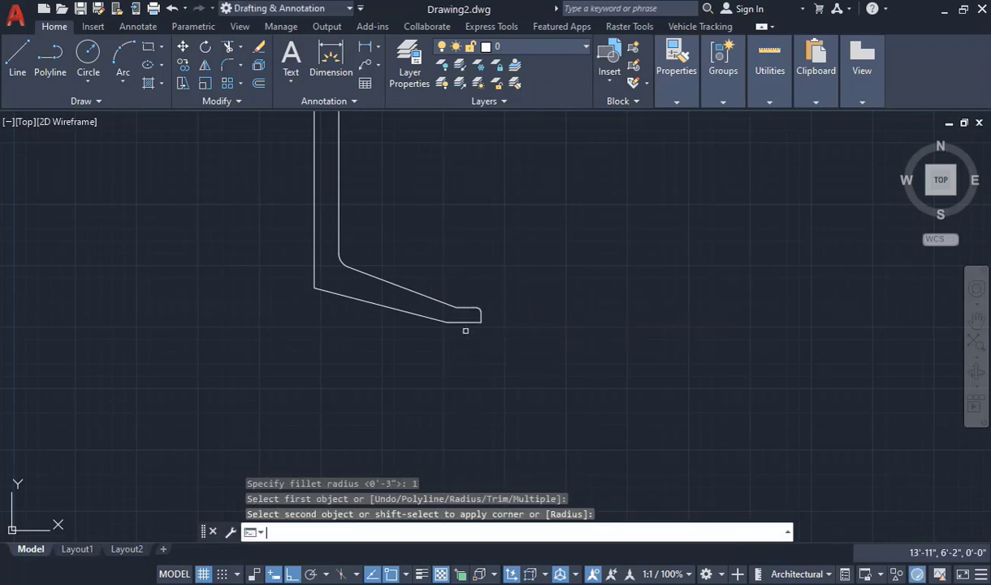
key("Return")
left_click(480, 317)
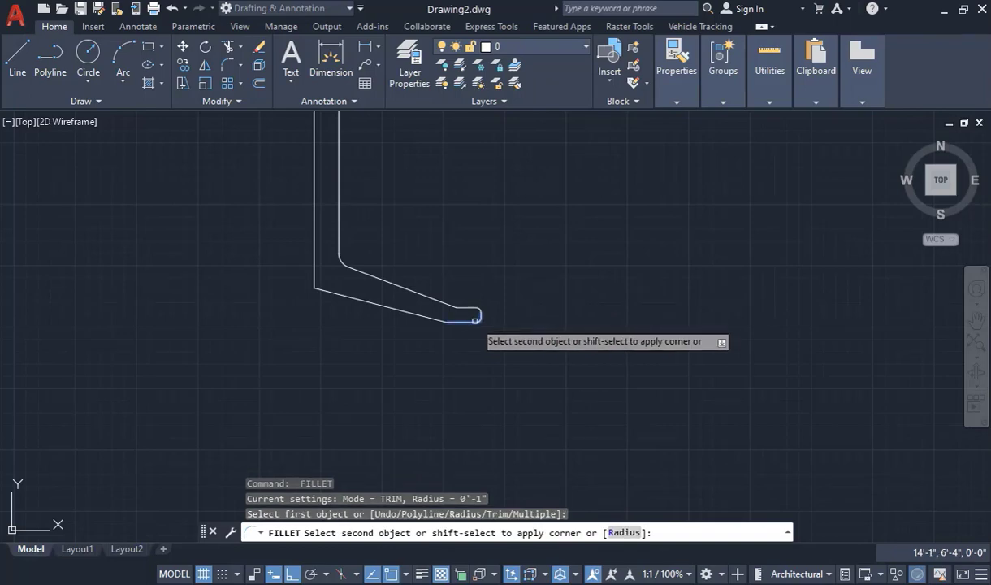
left_click(470, 321)
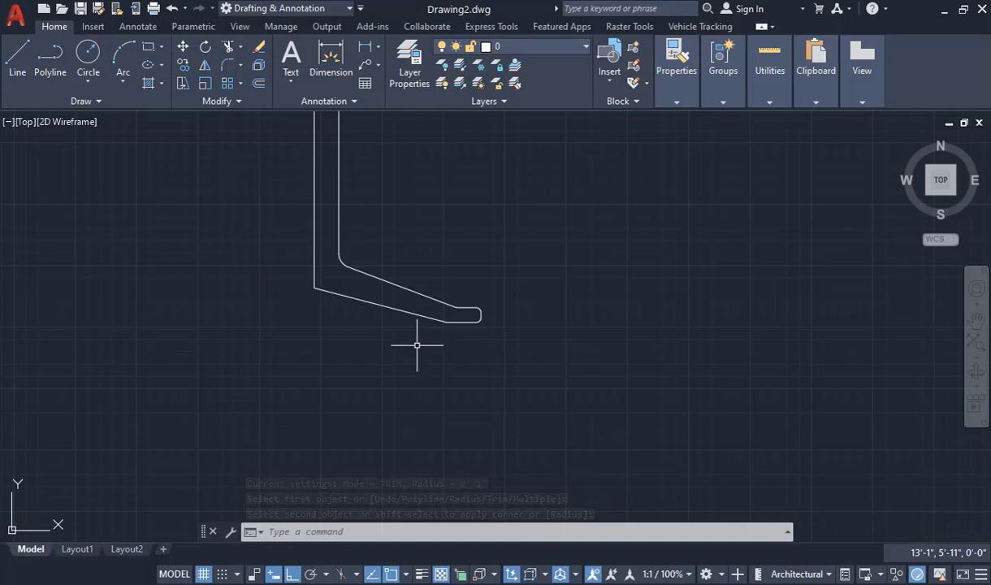
Trim the unneeded parts of both construction circles, keeping only the lower right arcs between the stem and the narrow strip.
scroll(430, 356, "down", 2)
scroll(430, 356, "down", 3)
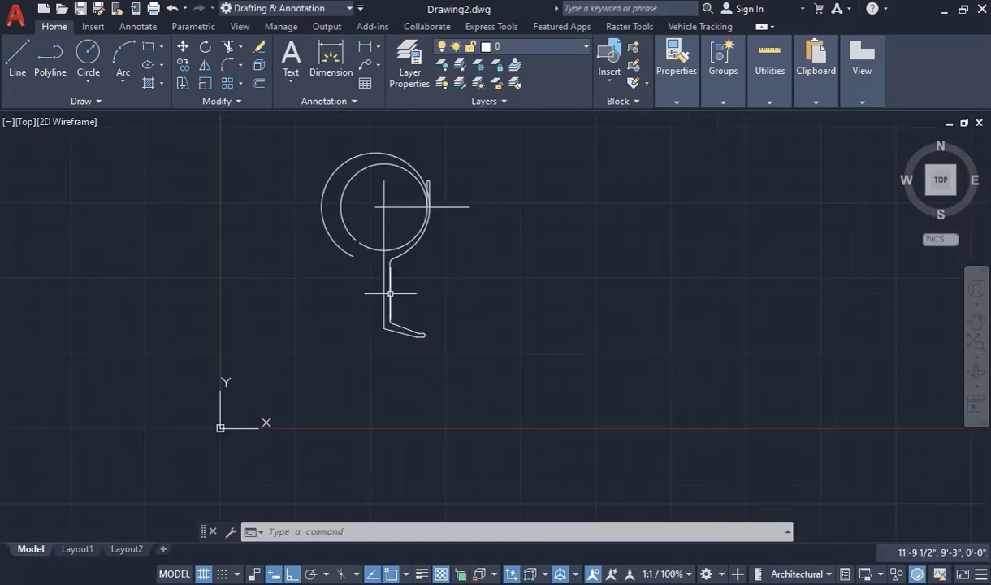
scroll(414, 176, "up", 3)
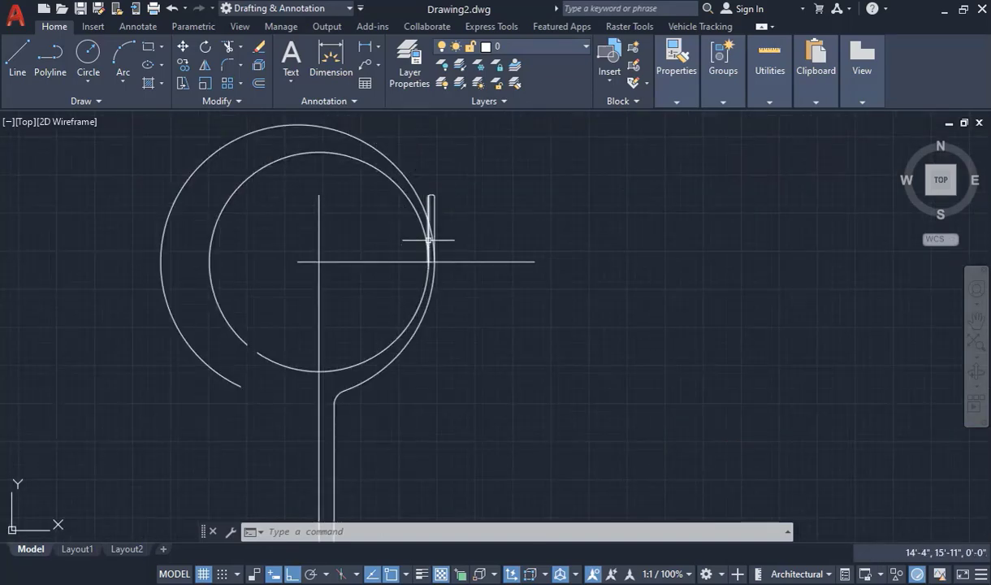
left_click(228, 46)
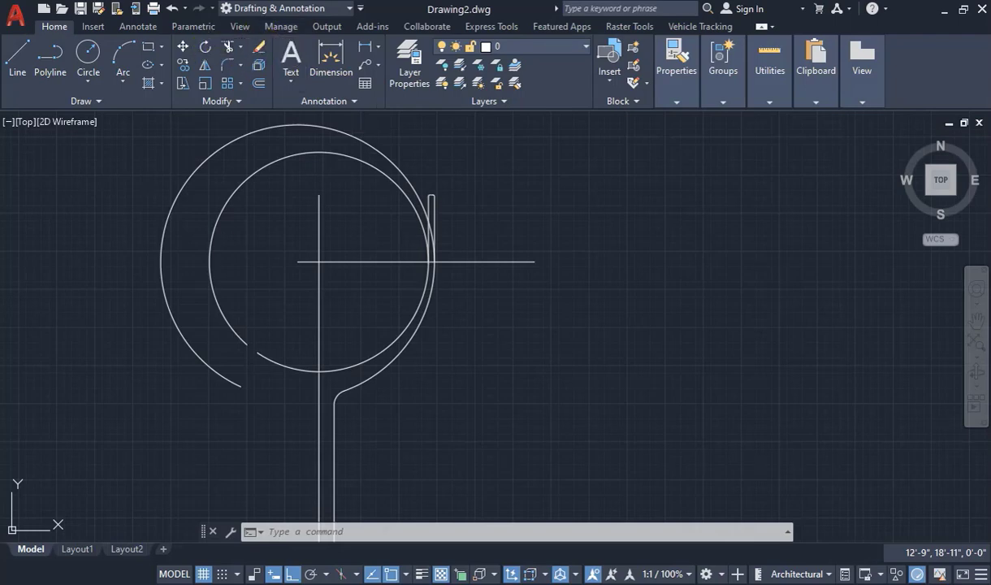
left_click(293, 368)
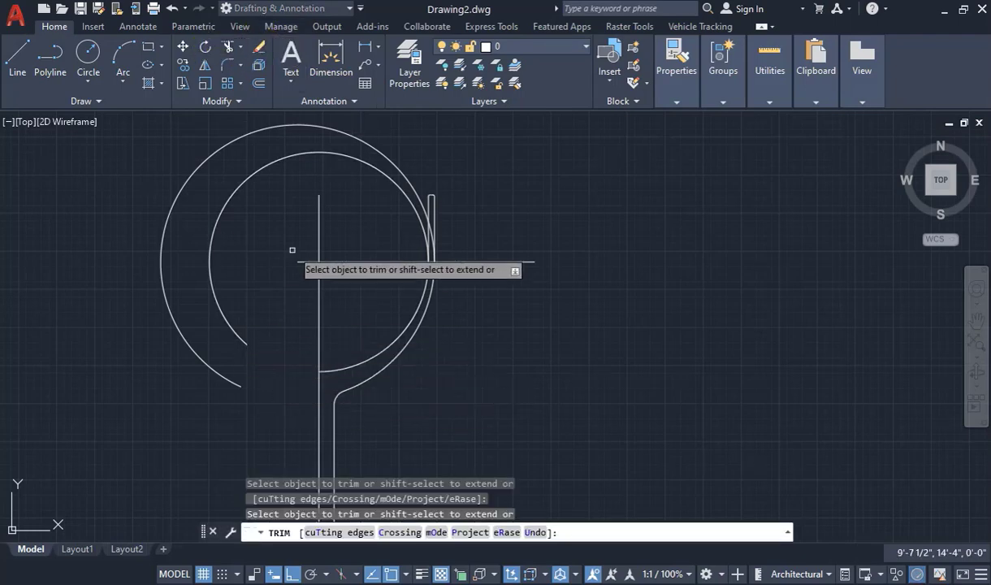
left_click(420, 223)
left_click(419, 197)
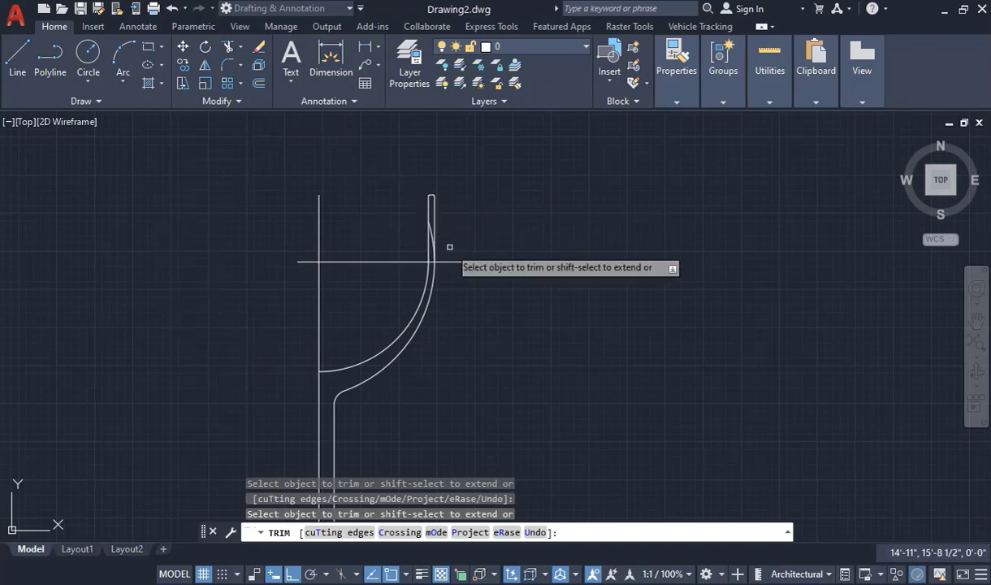
Trim the leftover piece of the outer arc inside the narrow strip and finish trimming.
scroll(436, 236, "up", 4)
scroll(435, 235, "up", 4)
left_click(417, 235)
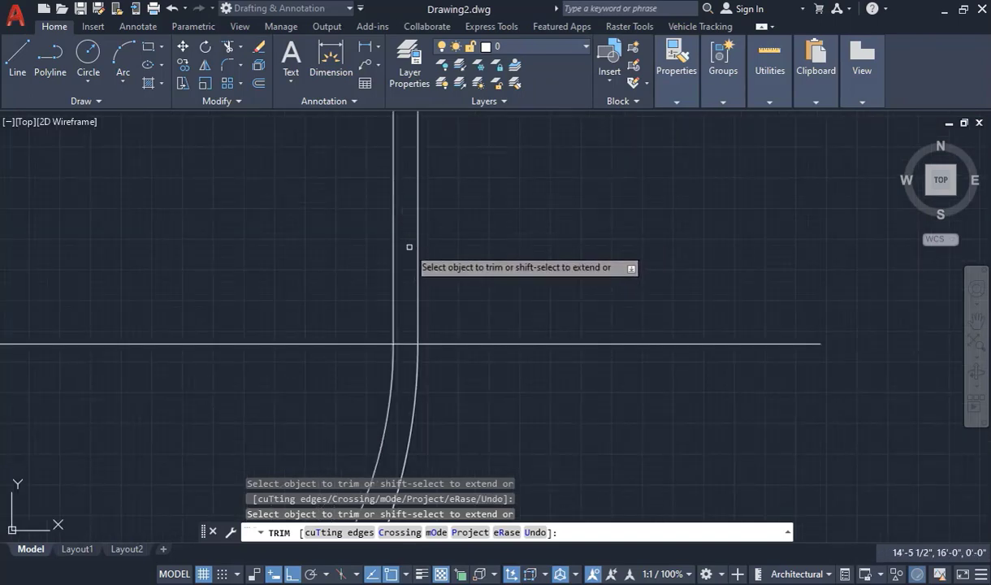
scroll(489, 212, "down", 6)
scroll(482, 214, "down", 3)
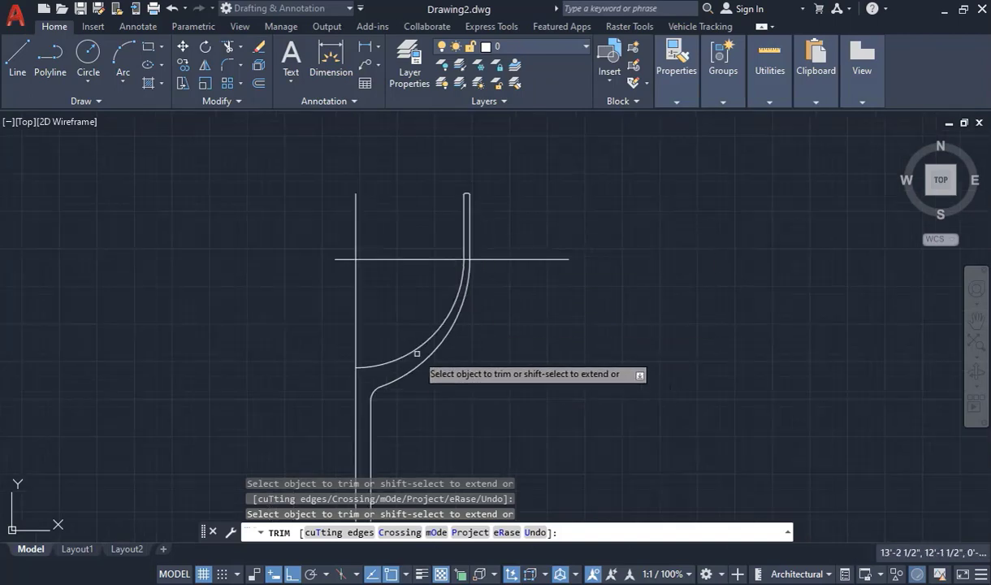
scroll(435, 280, "down", 4)
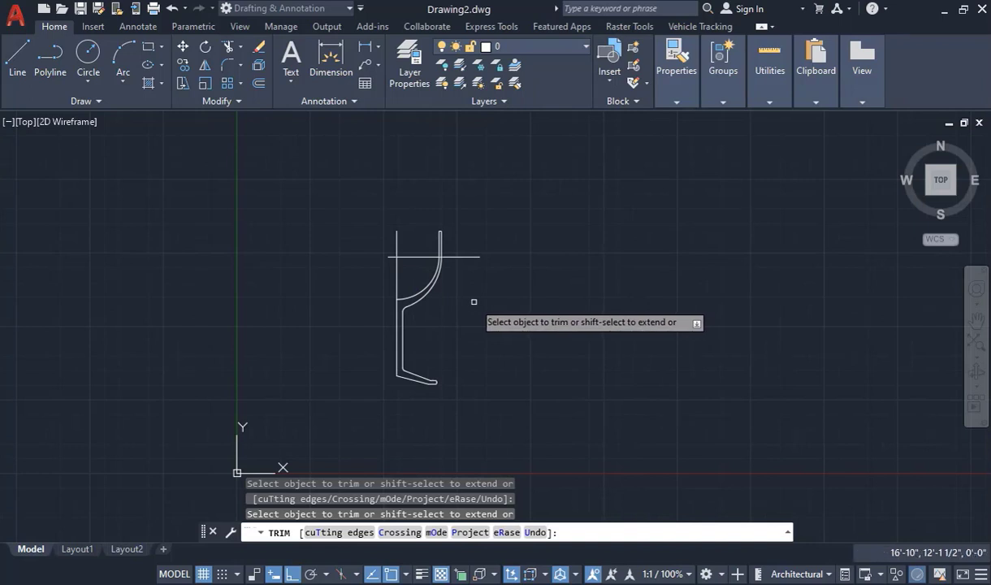
right_click(474, 301)
left_click(487, 328)
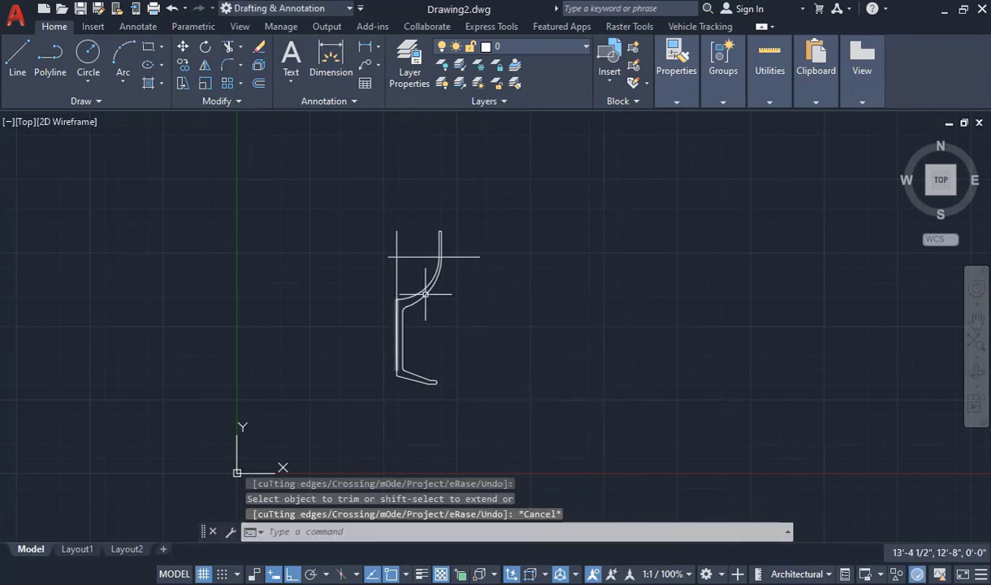
Delete the long horizontal construction line and the short horizontal stub on the other side of the vertical line.
scroll(422, 281, "up", 2)
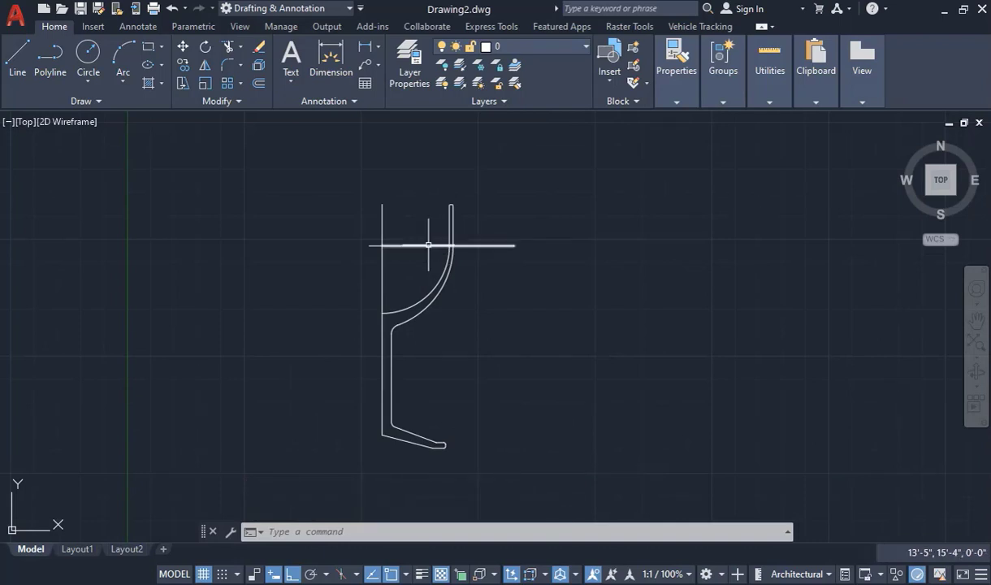
left_click(428, 245)
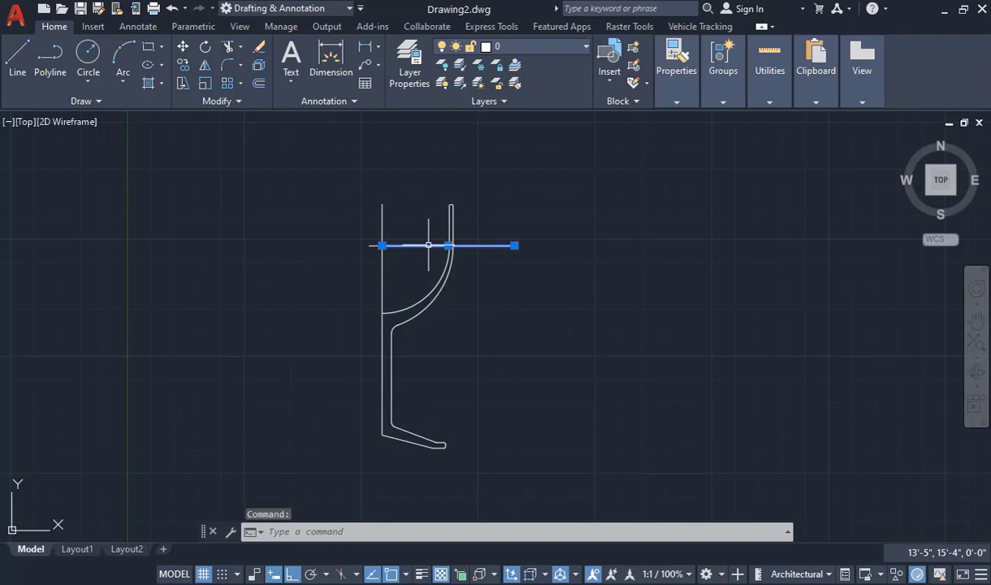
key("Delete")
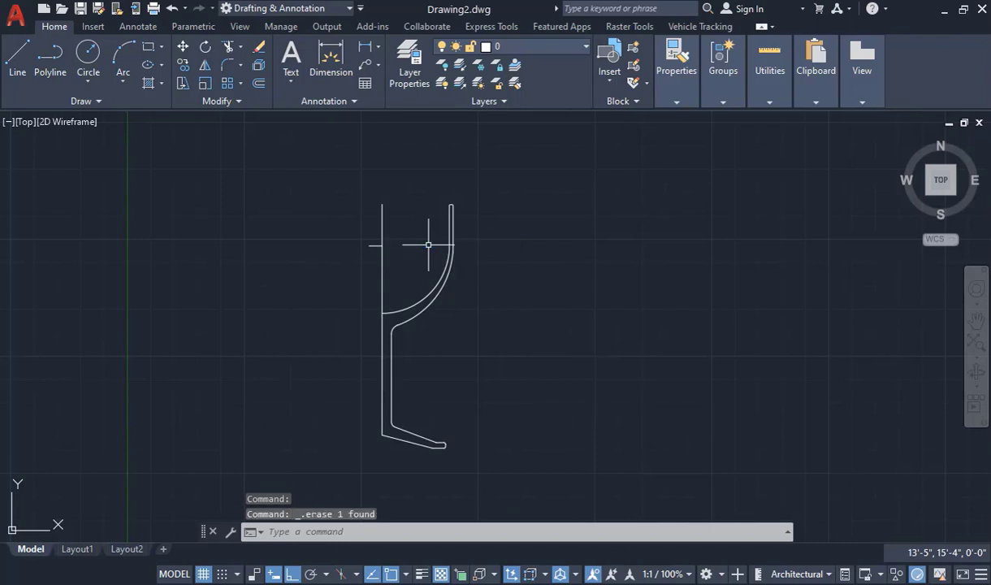
left_click(375, 245)
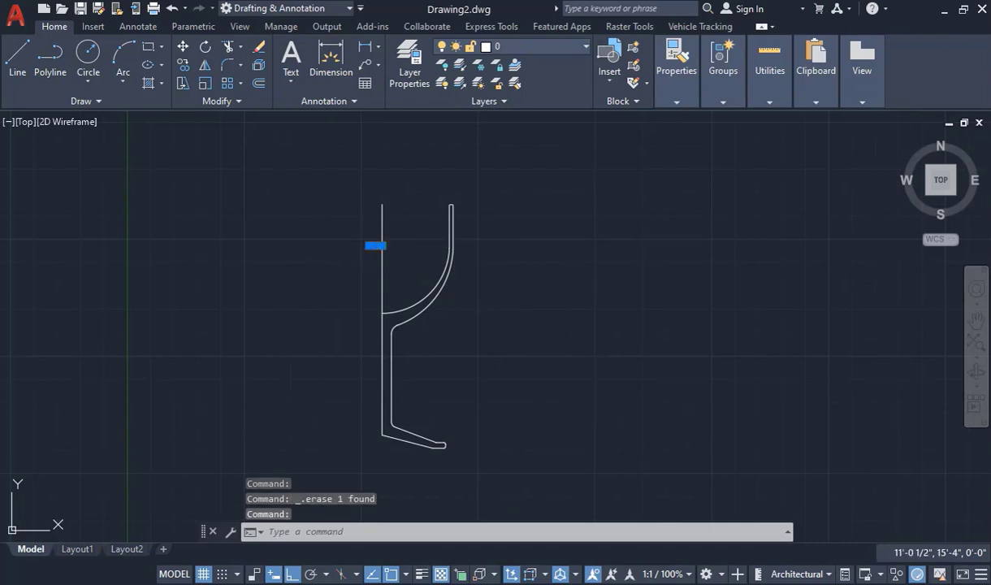
key("Delete")
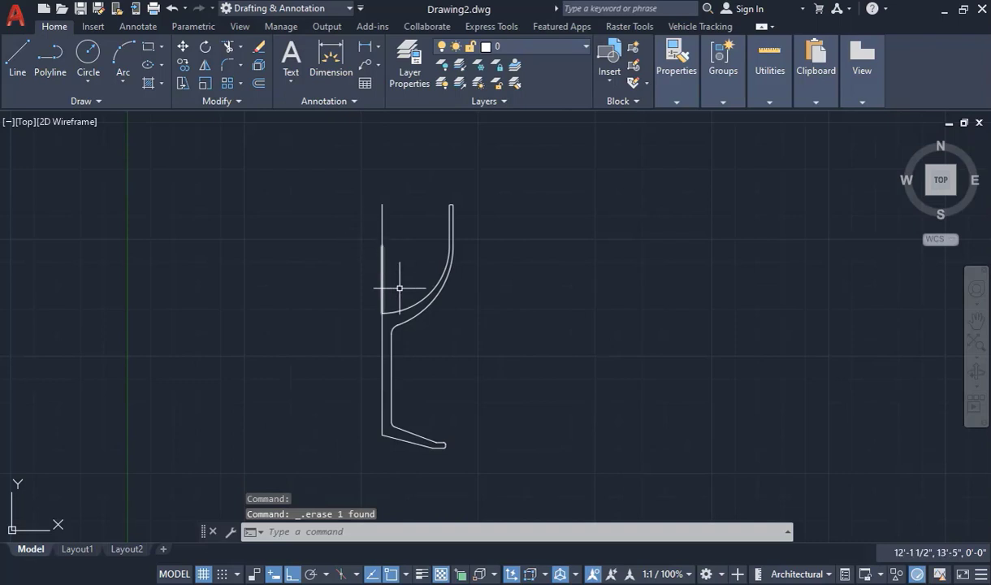
Delete the two vertical construction segments above the junction of the stem and the inner arc.
left_click(329, 132)
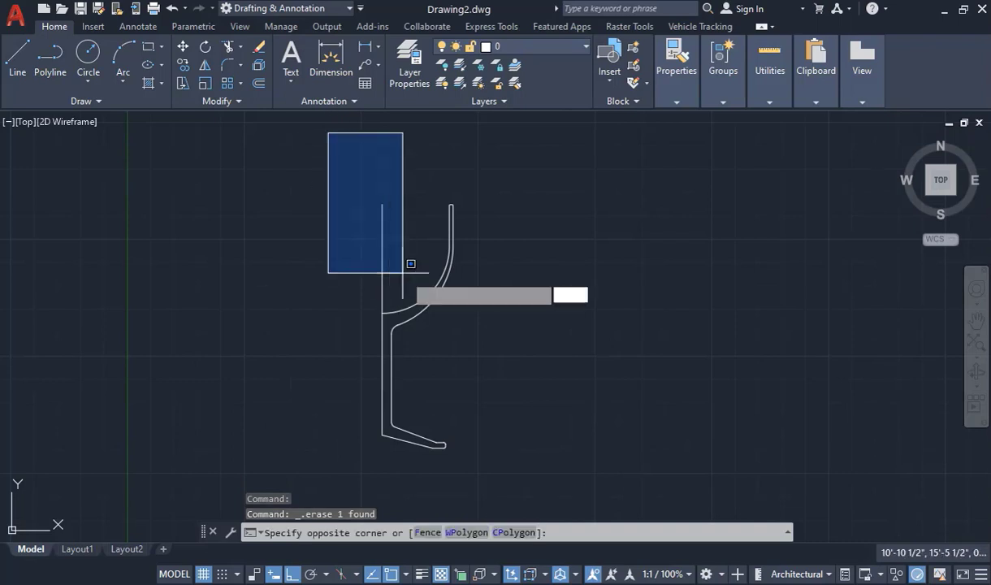
left_click(399, 318)
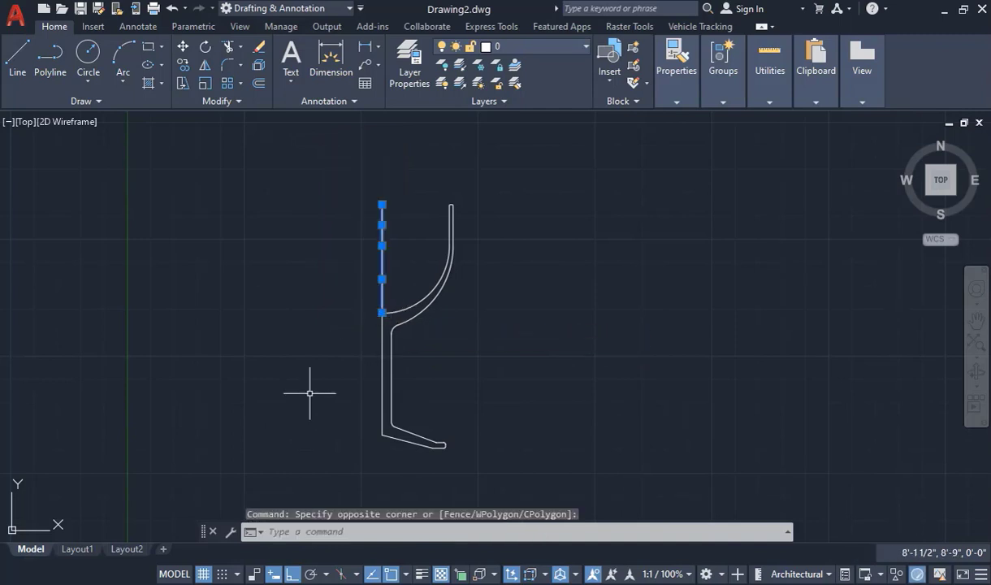
key("Delete")
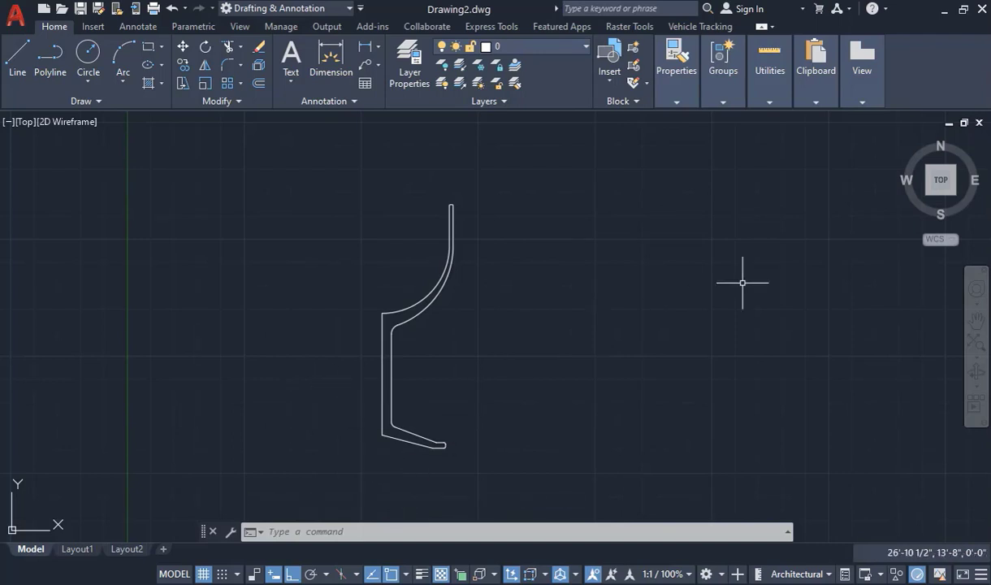
Switch to the 3D Modeling workspace and set the home isometric view for the profile.
left_click(323, 11)
left_click(278, 59)
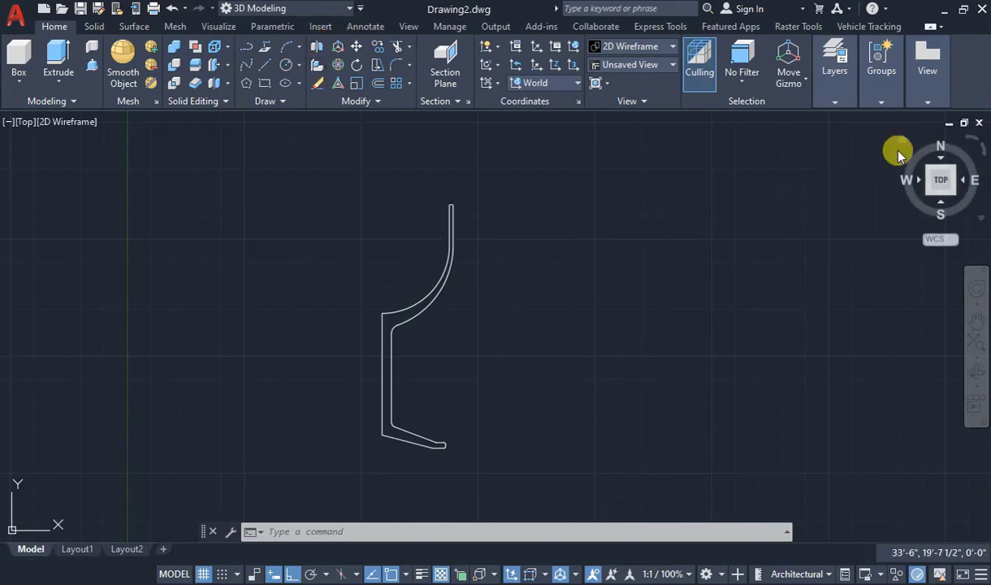
left_click(902, 143)
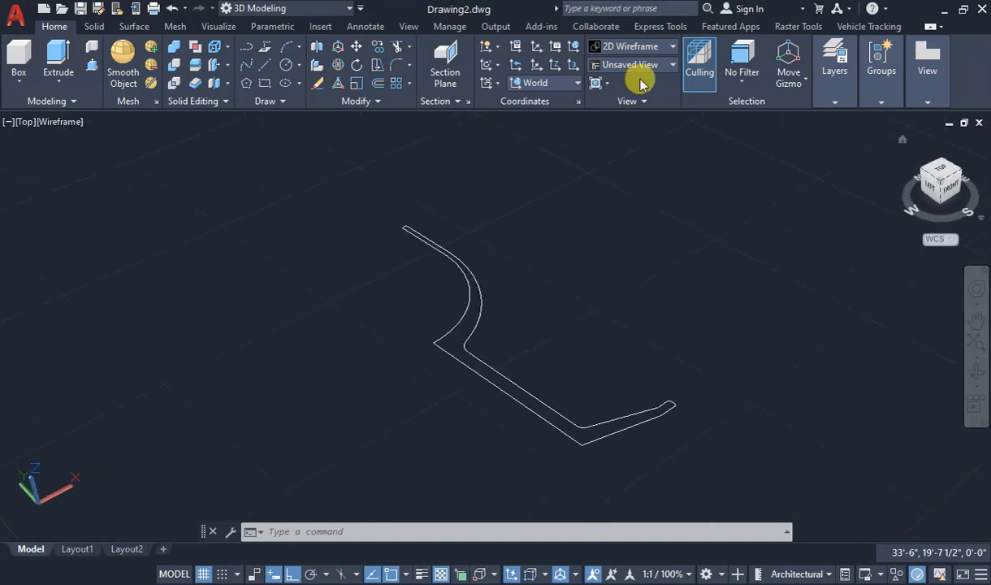
left_click(323, 65)
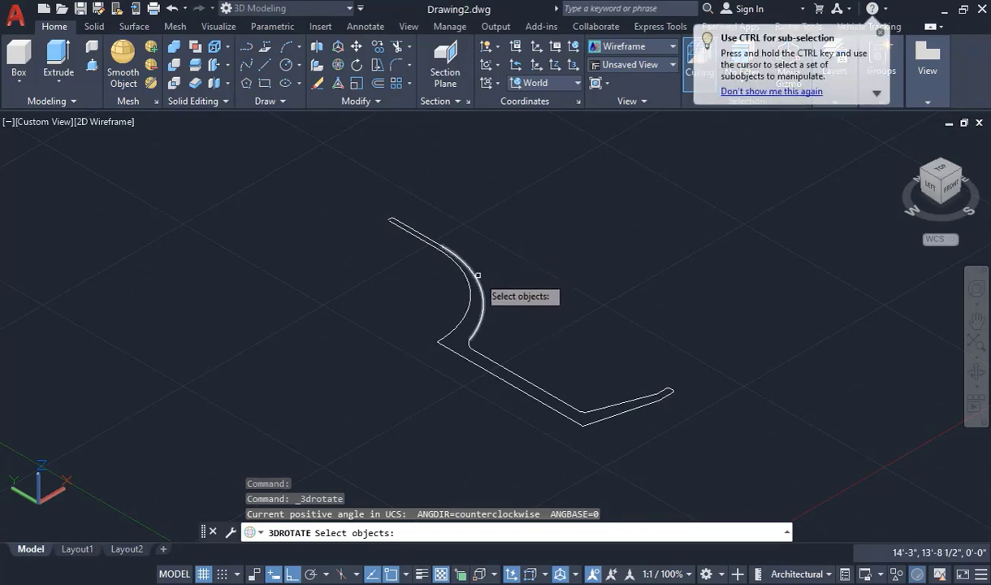
key("Escape")
key("Escape")
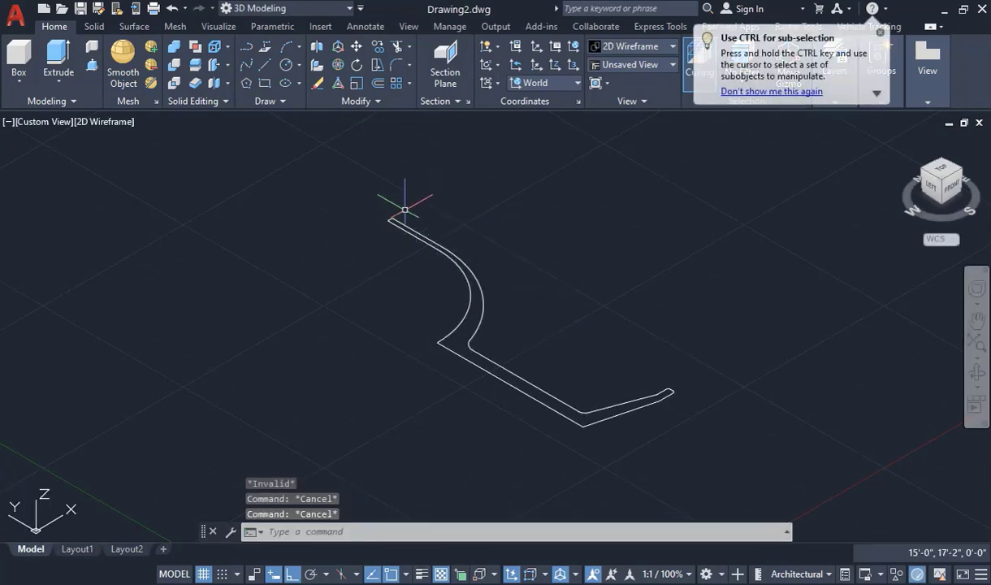
Join all the lines and arcs of the profile into a single polyline.
left_click(348, 175)
left_click(692, 468)
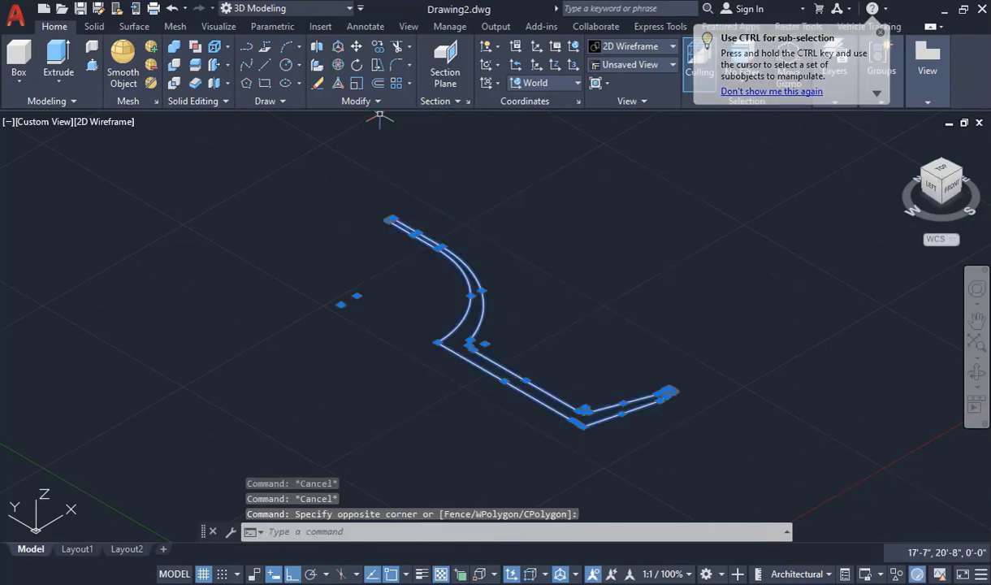
left_click(377, 101)
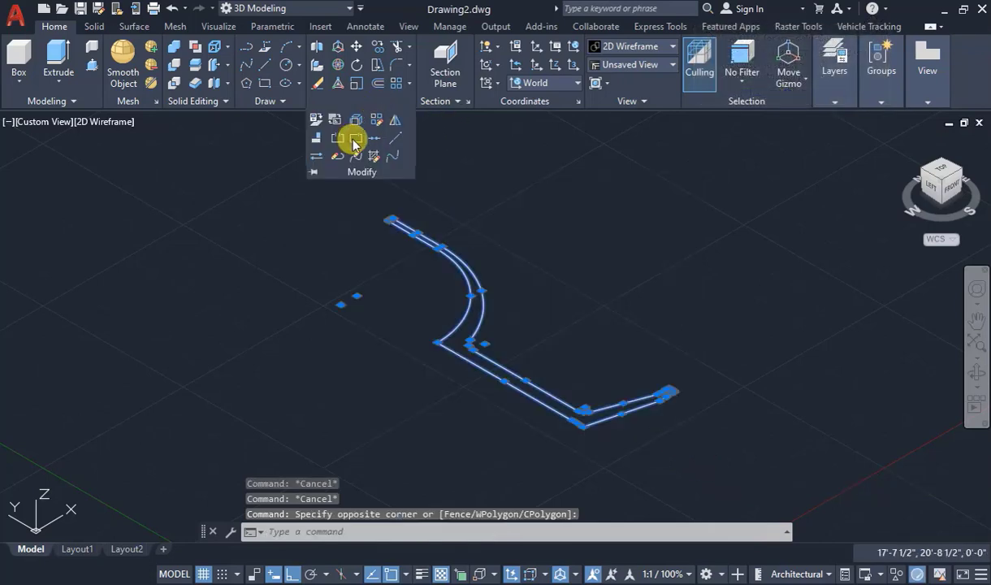
left_click(370, 139)
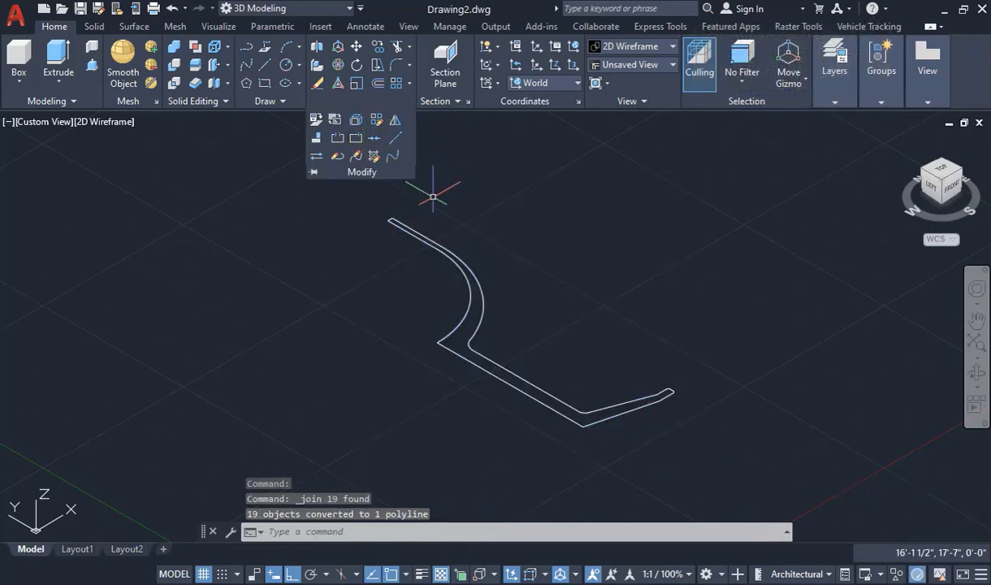
key("Escape")
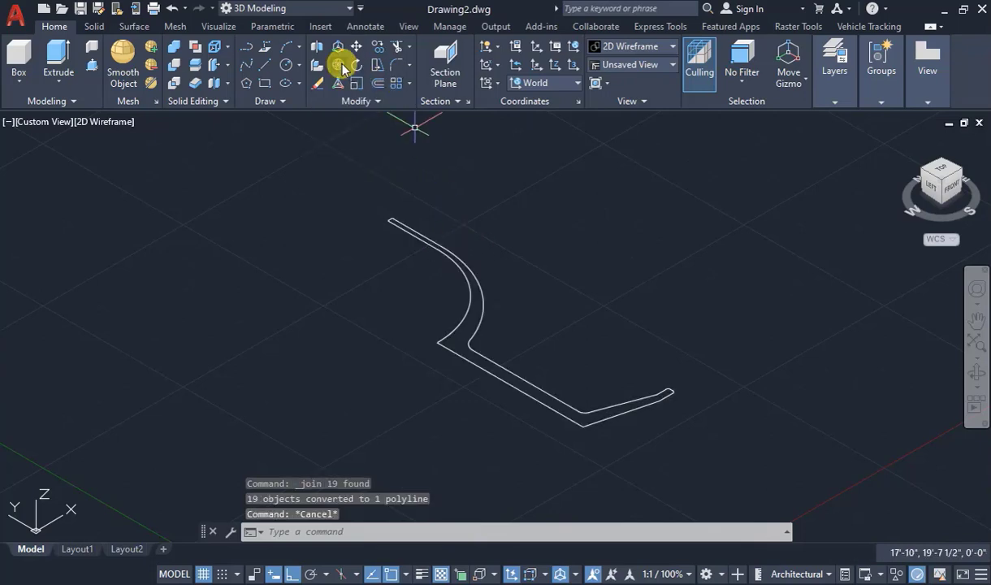
Rotate the joined profile 90° about the X axis with 3D Rotate so that it stands upright.
left_click(339, 66)
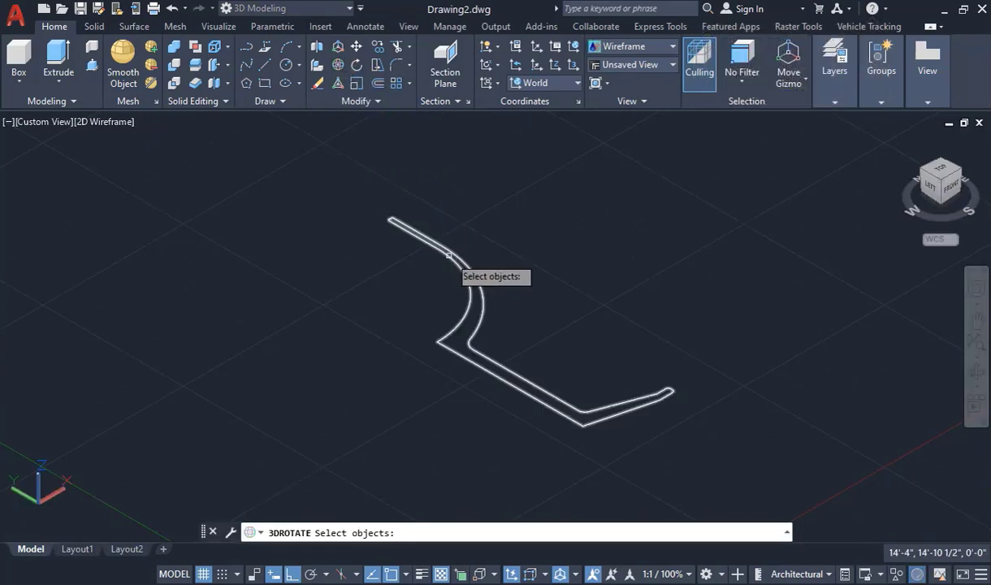
left_click(448, 255)
key("Return")
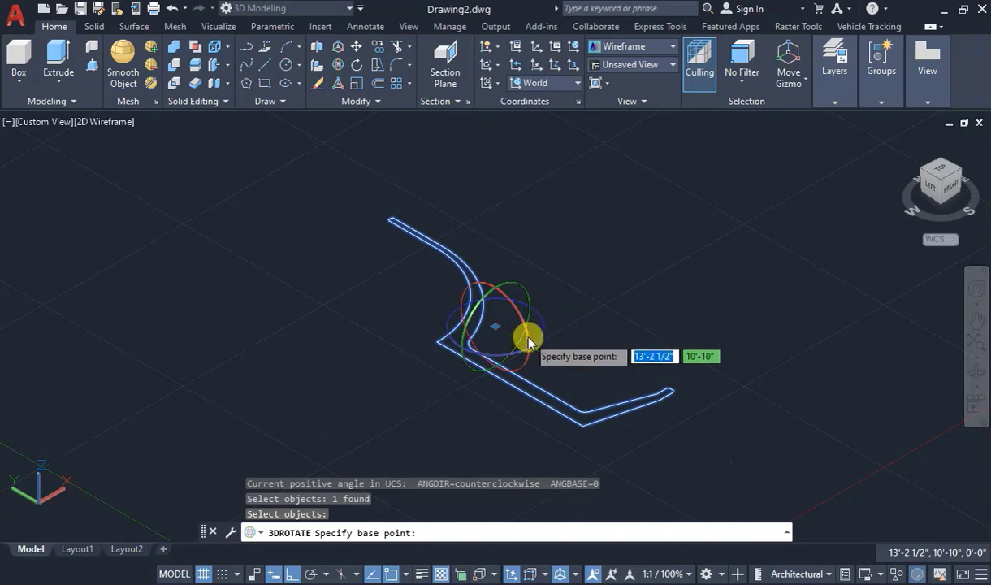
left_click(529, 337)
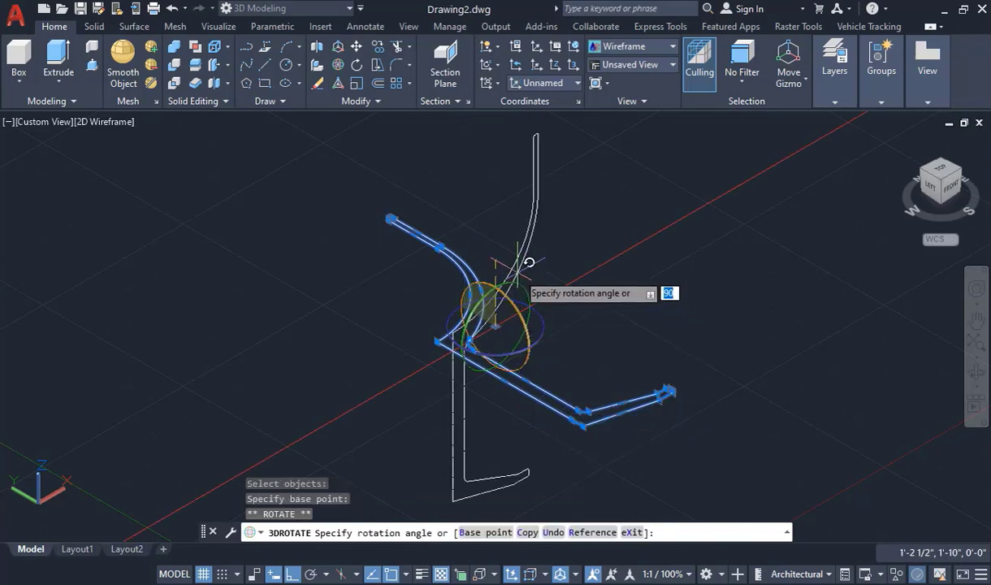
left_click(528, 262)
scroll(582, 259, "down", 1)
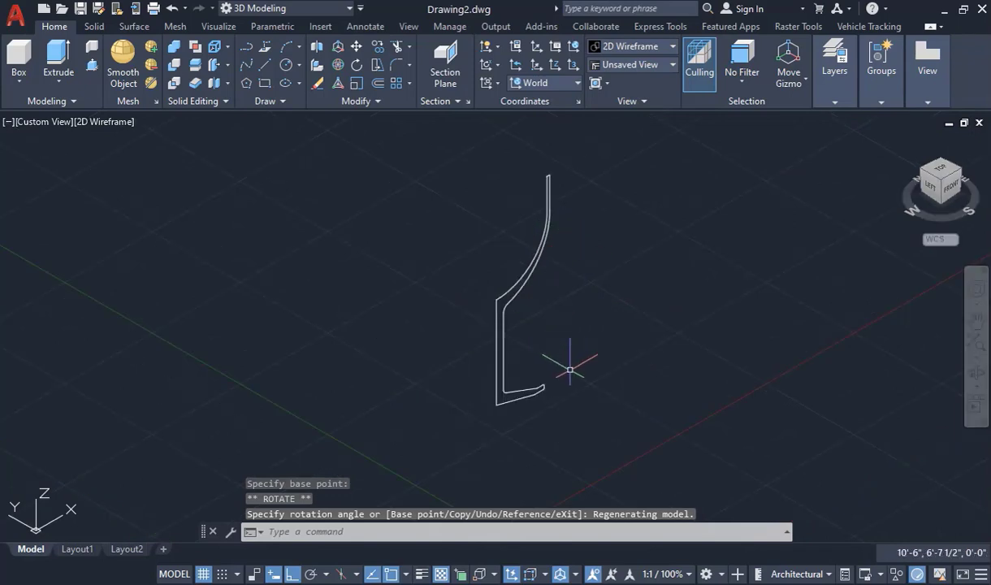
scroll(522, 398, "down", 1)
scroll(547, 396, "up", 2)
scroll(548, 403, "down", 1)
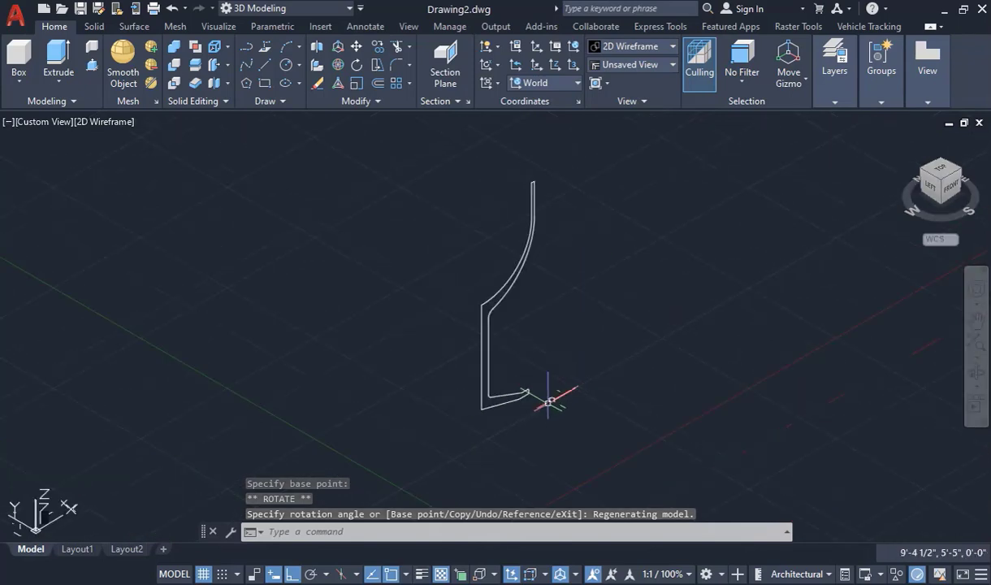
key("Escape")
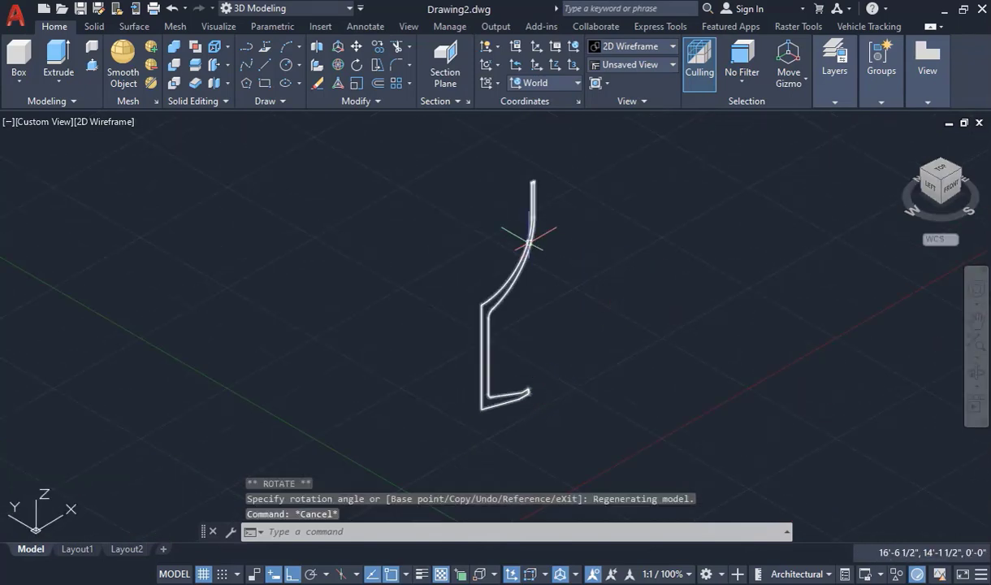
Revolve the upright profile 360° into a solid, using the endpoints of the stem's long straight outer edge as the axis.
left_click(63, 86)
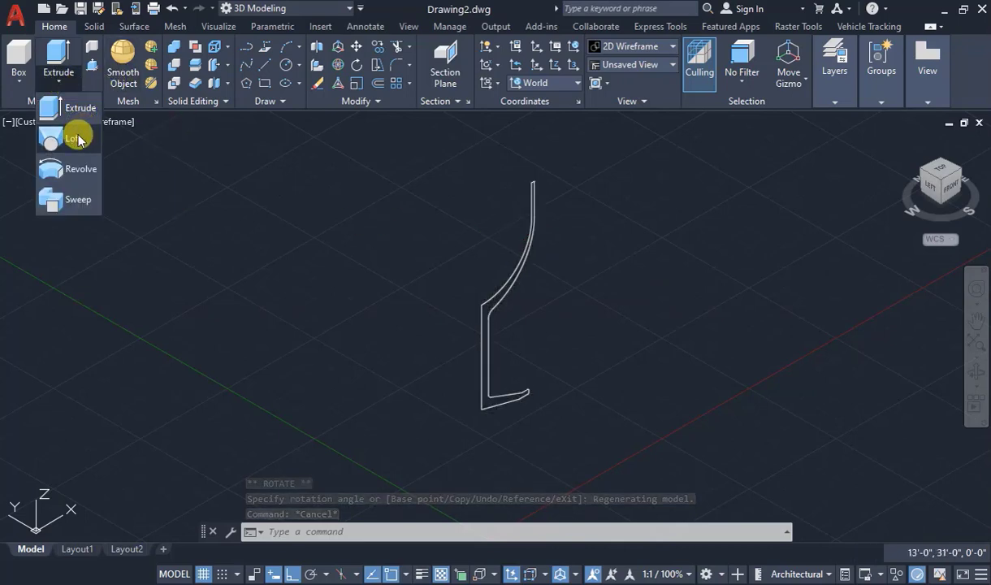
left_click(73, 169)
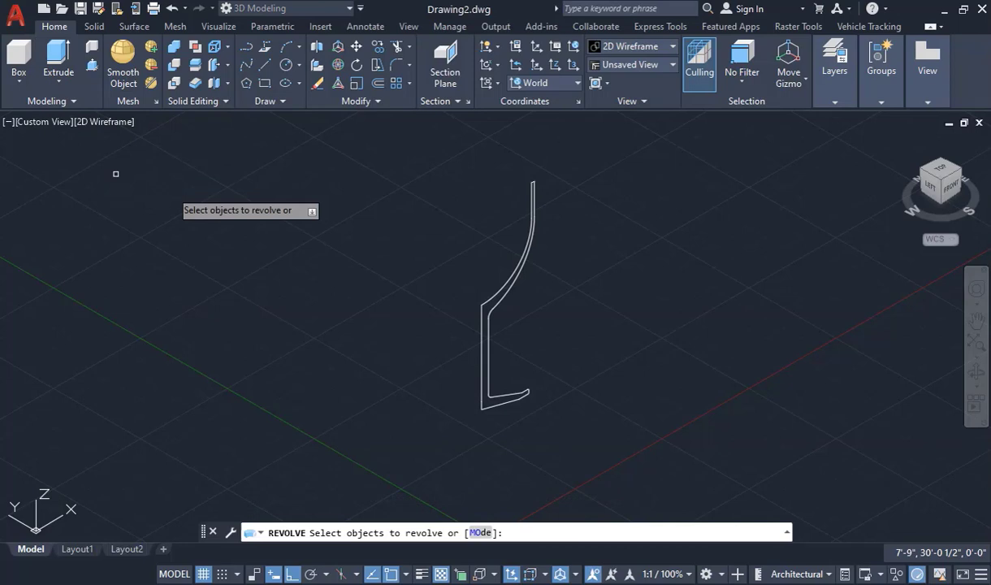
left_click(514, 285)
right_click(512, 287)
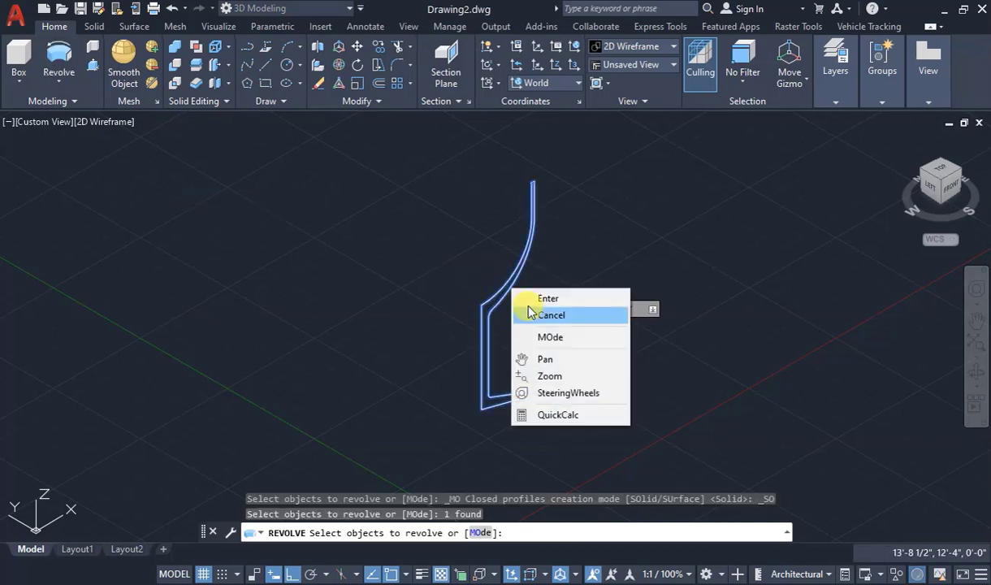
left_click(541, 298)
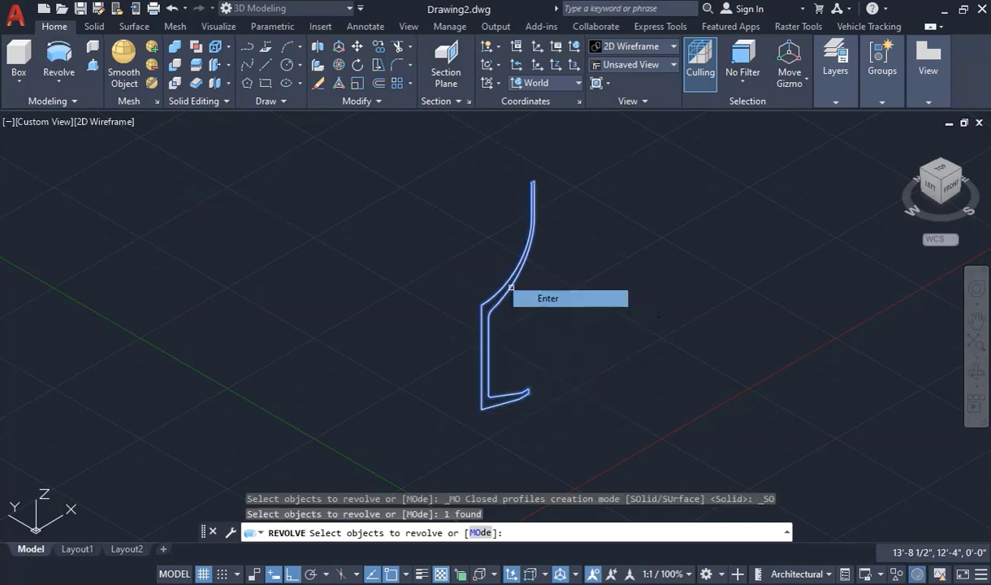
left_click(481, 409)
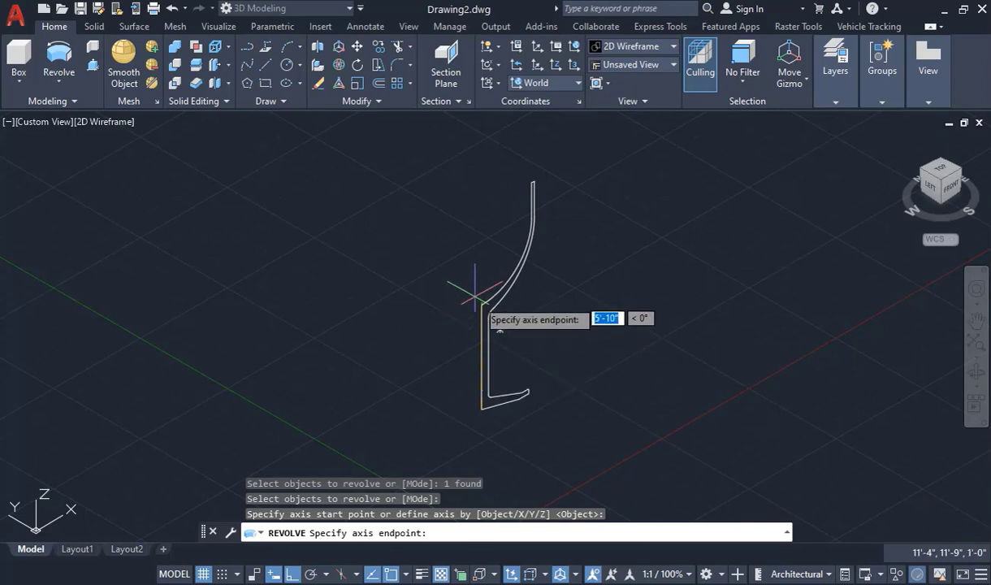
left_click(482, 305)
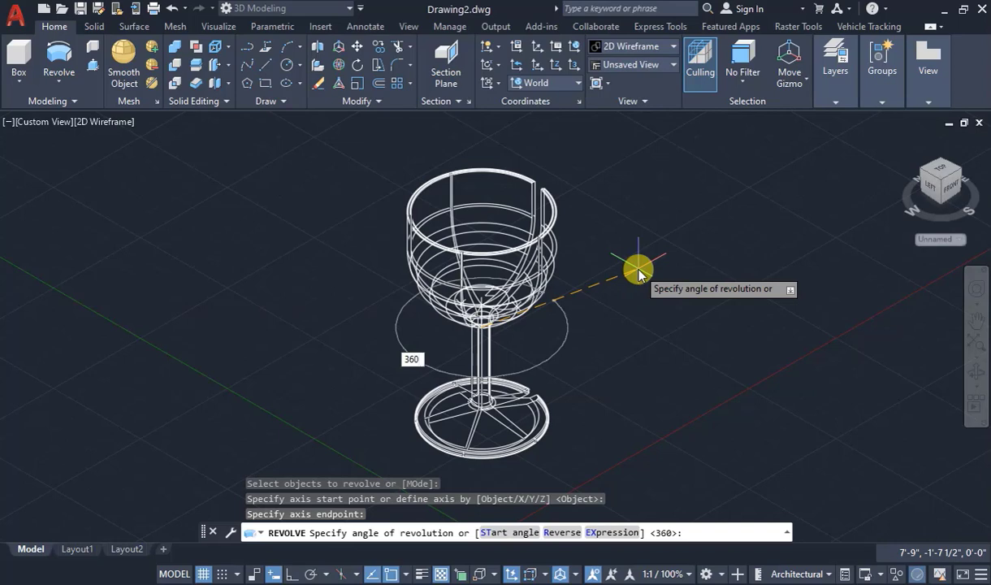
key("Return")
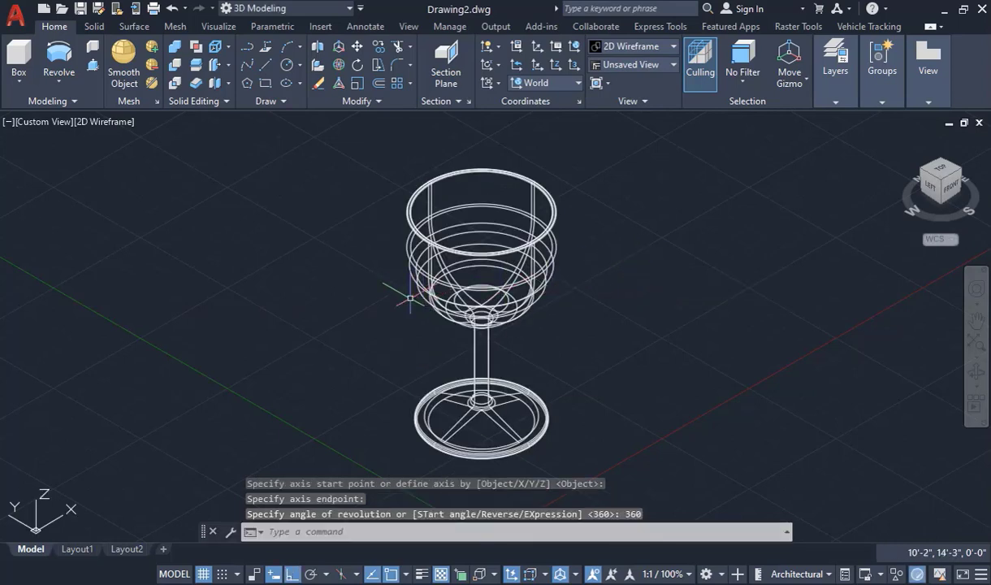
Display the revolved glass in the Shaded visual style with the grid turned off.
left_click(115, 128)
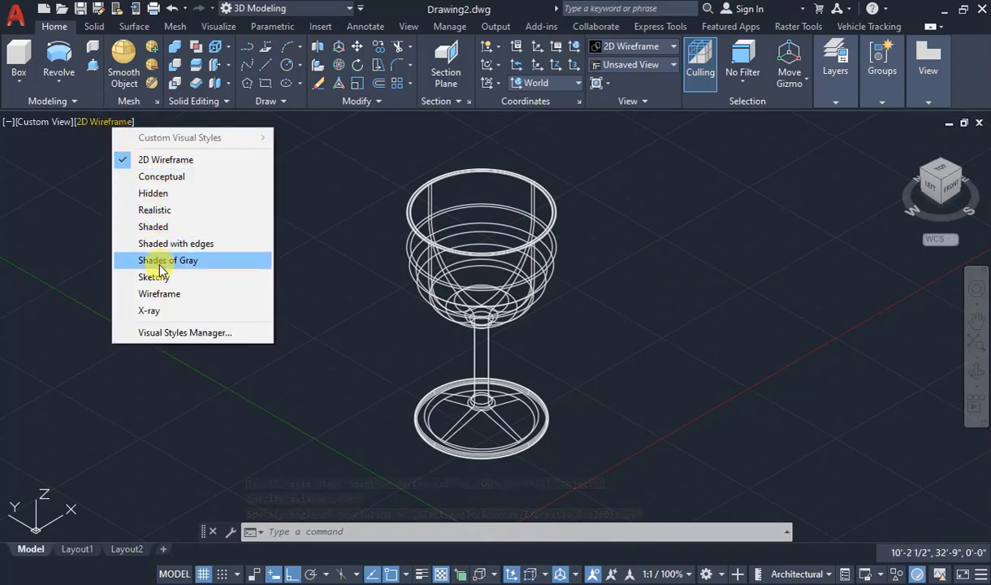
left_click(153, 226)
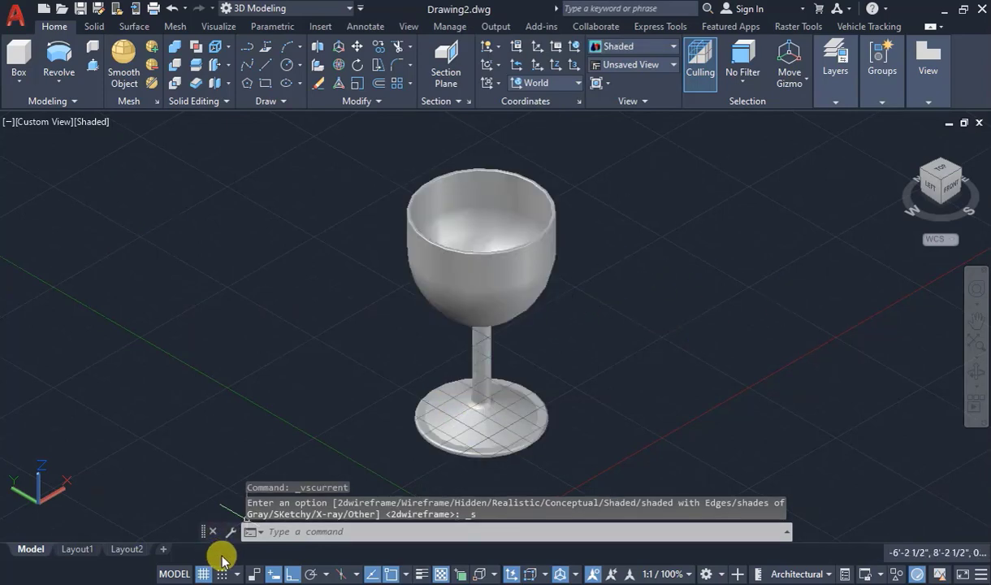
left_click(203, 574)
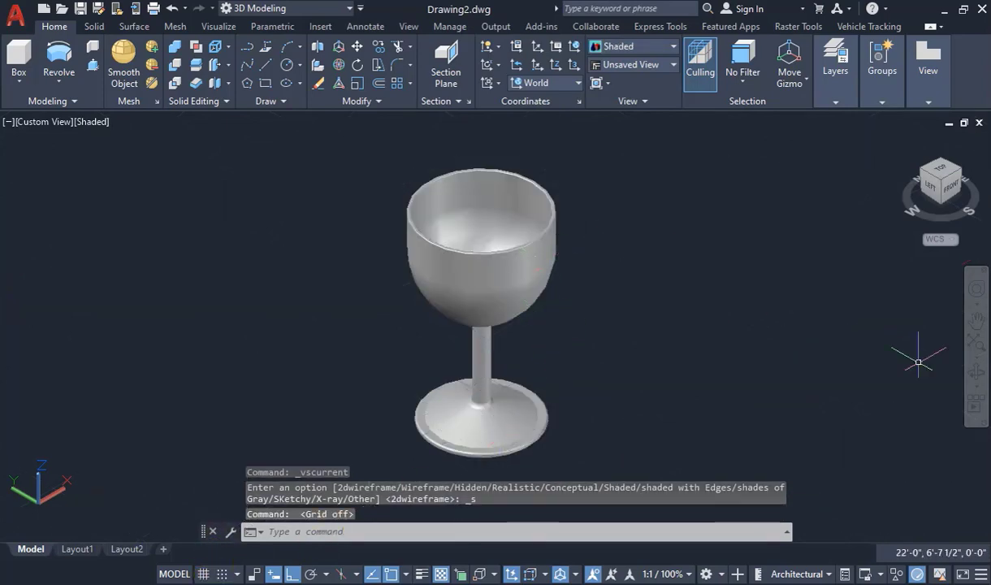
left_click(978, 372)
left_click_drag(553, 350, 495, 350)
key("Escape")
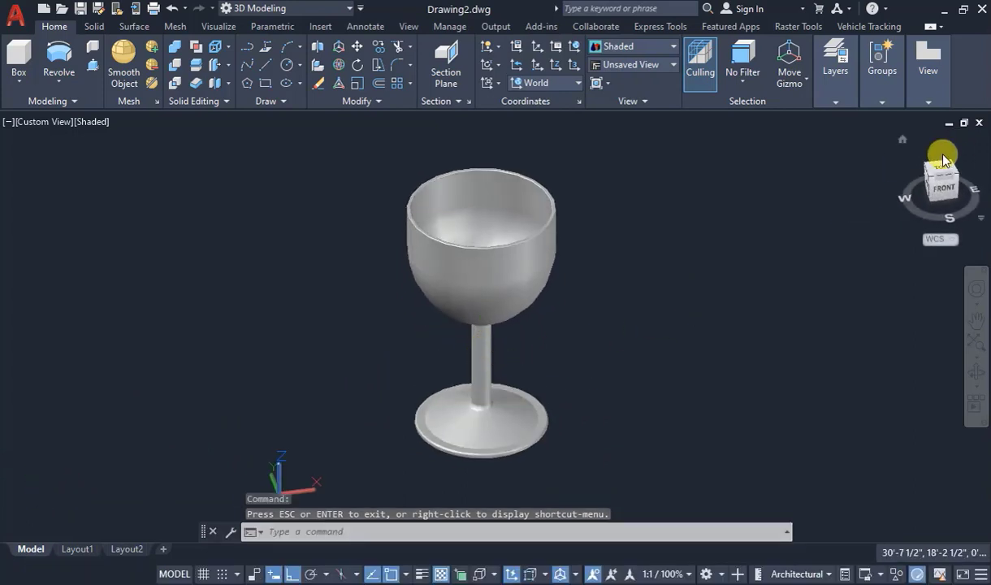
left_click(902, 140)
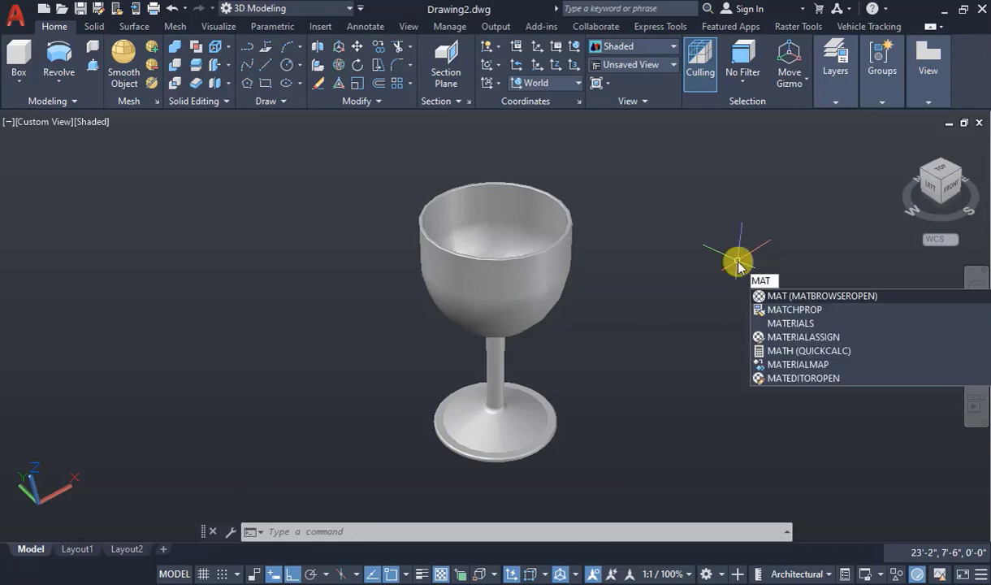
Apply a blue glazing material from the Autodesk Library's Glass: Glazing category to the glass solid and close the Materials Browser.
key("Return")
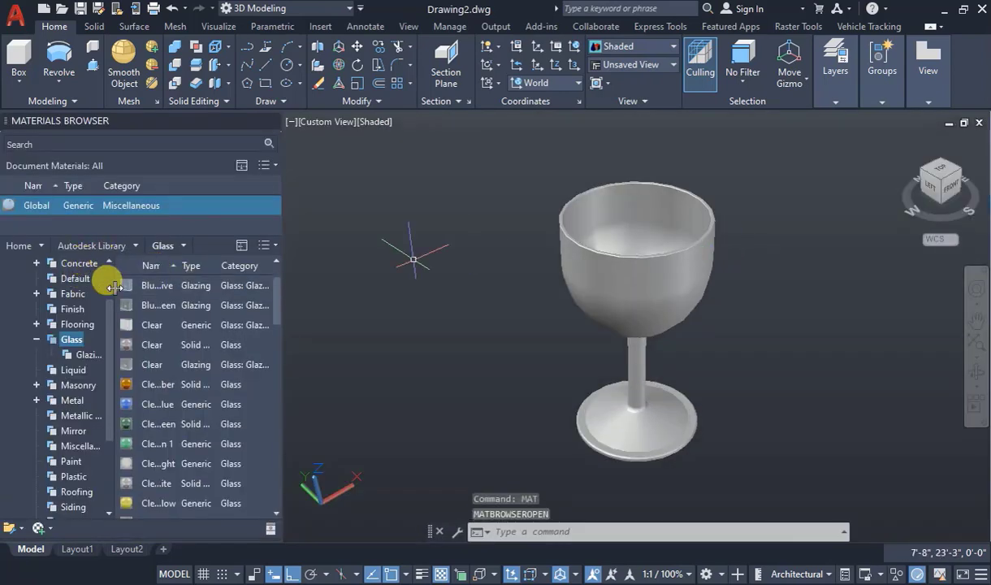
left_click(35, 340)
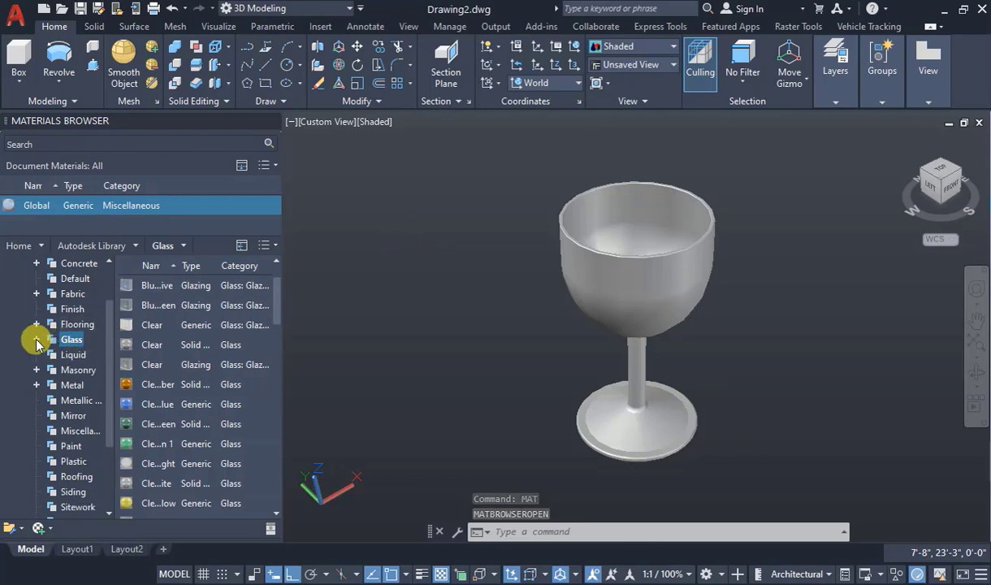
left_click(35, 340)
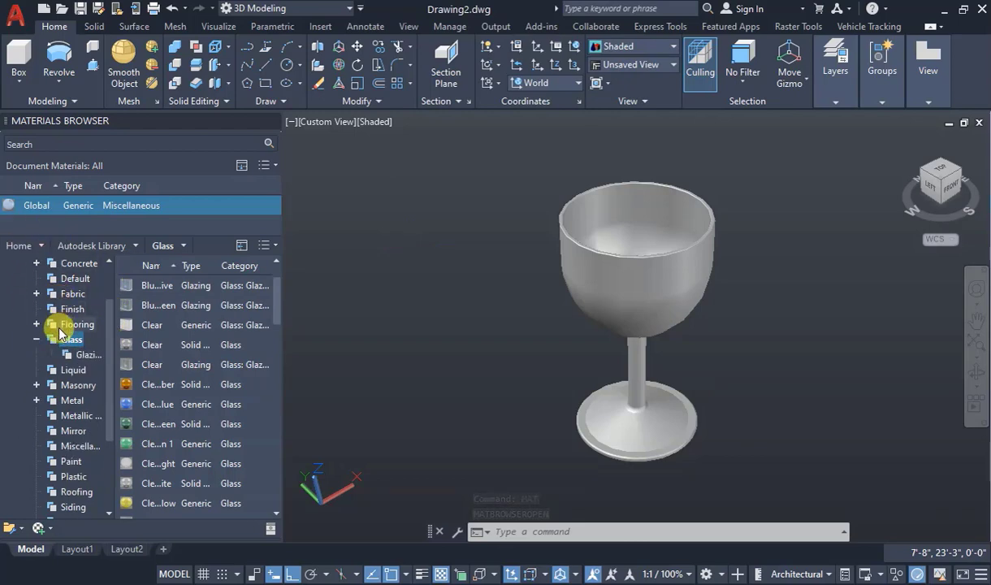
left_click(81, 355)
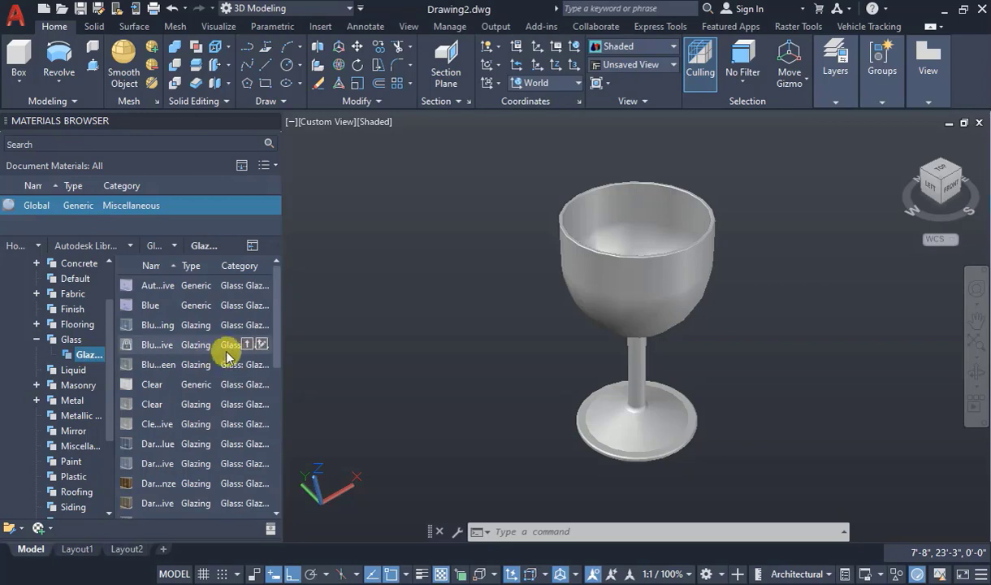
left_click_drag(260, 326, 292, 327)
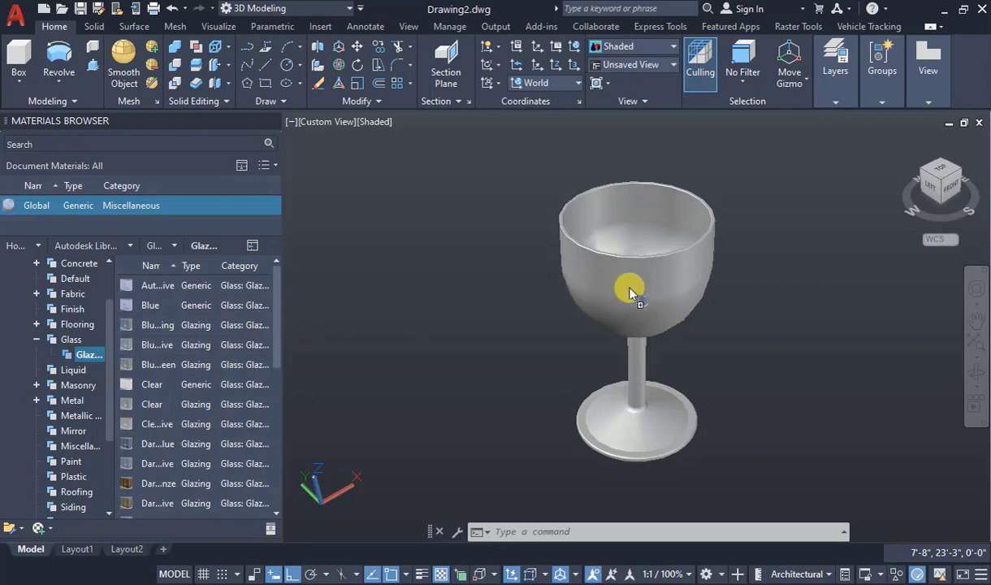
left_click_drag(631, 294, 633, 298)
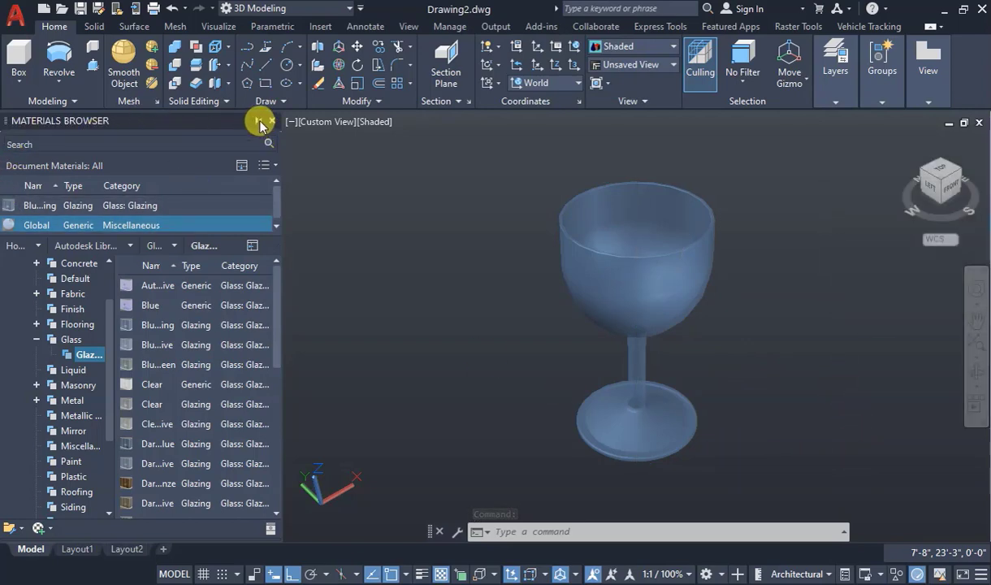
left_click(260, 122)
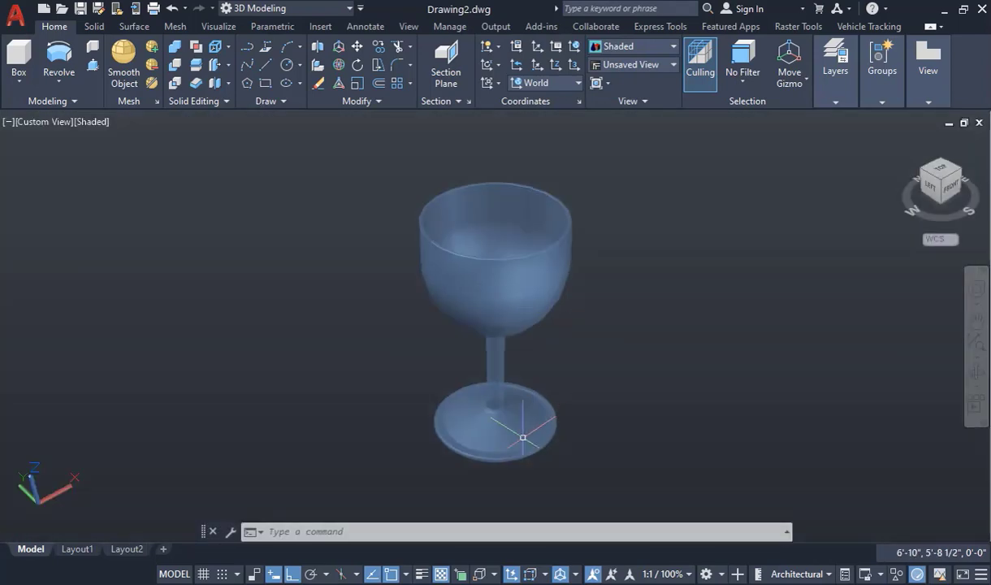